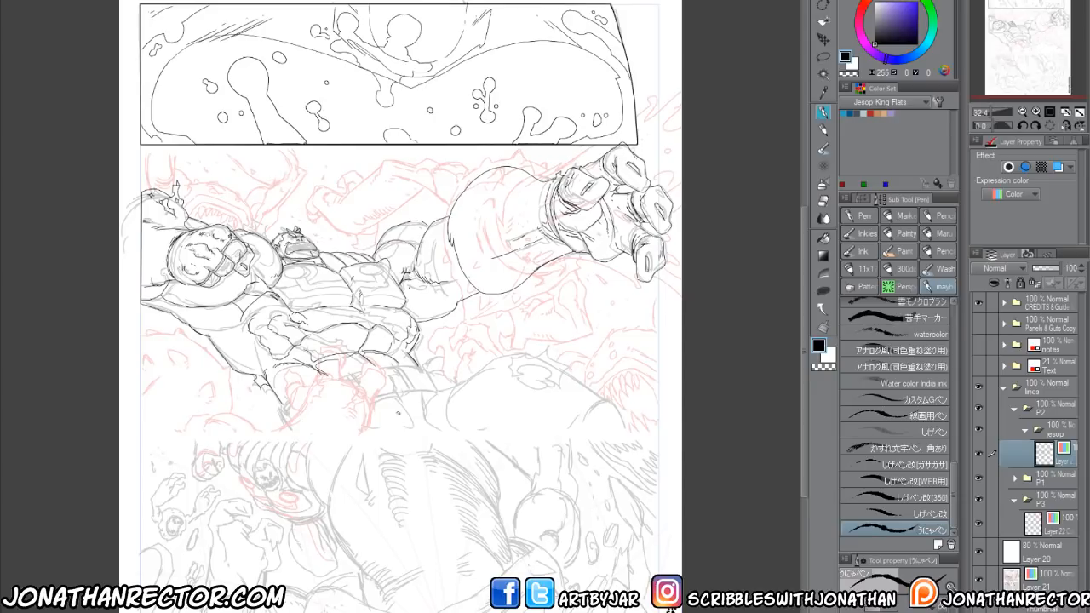
# Step: Choose the Lineart 600dpi 2 brush from the 300-series pen group for inking the second panel
pyautogui.scroll(1, 411, 429)
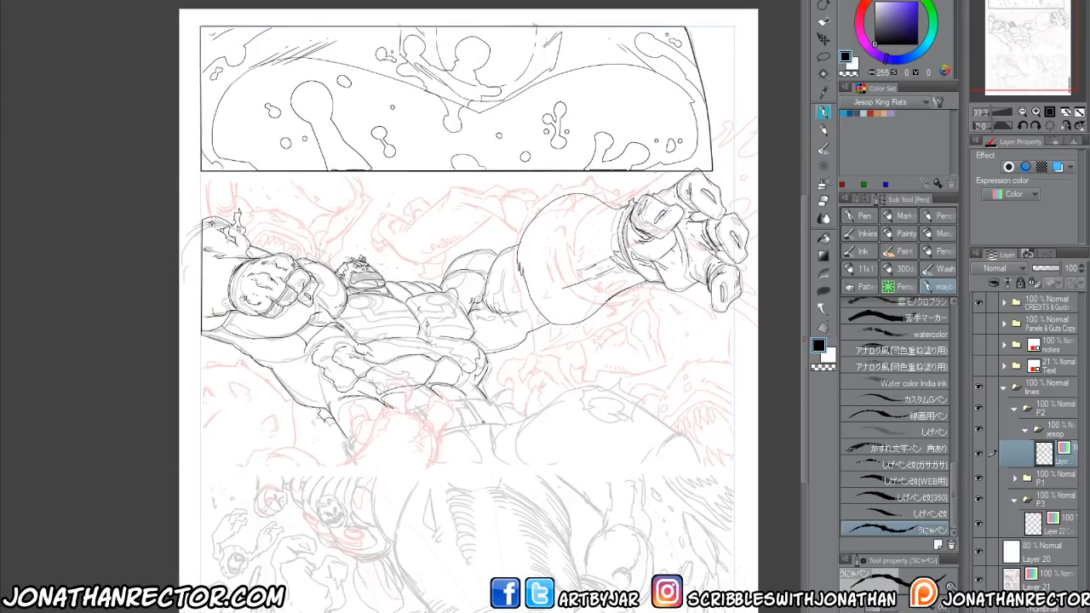
pyautogui.click(862, 252)
pyautogui.click(903, 269)
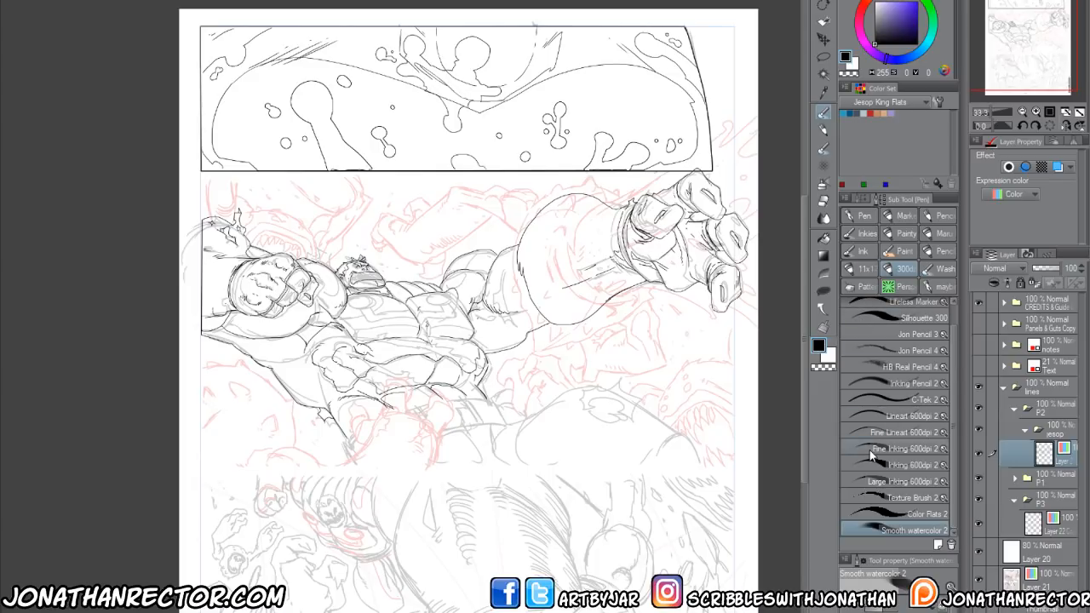
pyautogui.click(885, 416)
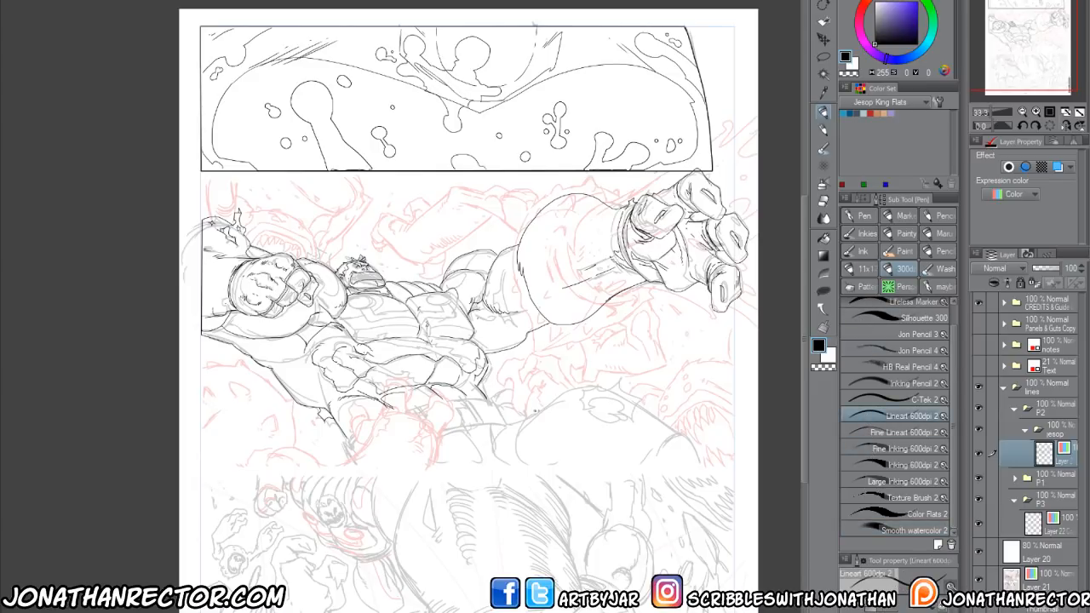
pyautogui.scroll(2, 528, 446)
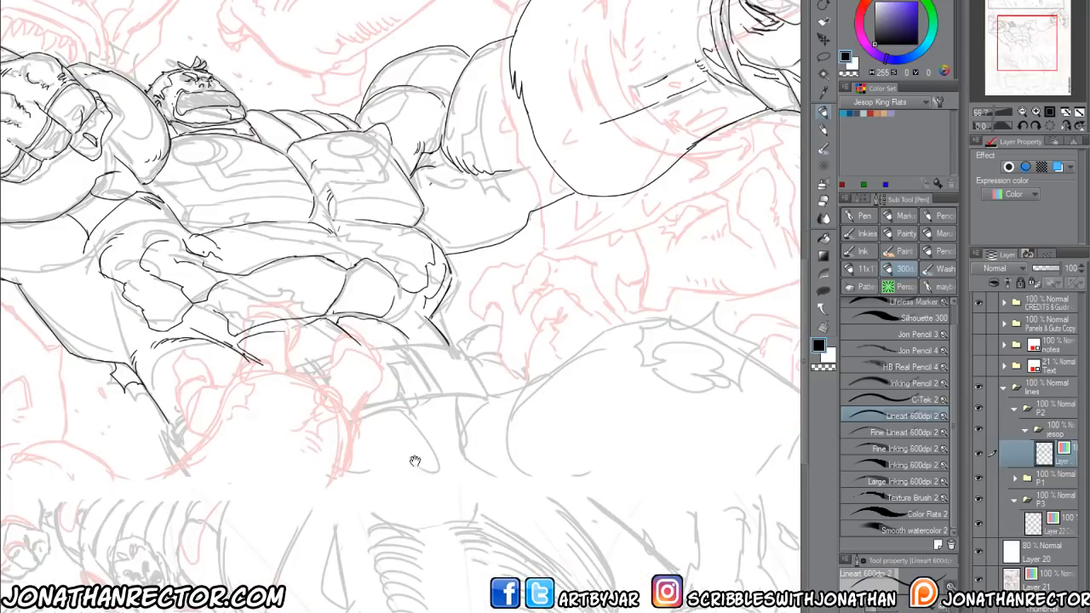
# Step: Add a new raster layer above the existing line layer in the jesop folder and return to the Lineart 600dpi 2 pen
pyautogui.moveTo(475, 493); pyautogui.dragTo(587, 545)
pyautogui.hotkey('ctrl', 'shift', 'n')
pyautogui.moveTo(610, 489)
pyautogui.mouseDown()
pyautogui.moveTo(584, 509)
pyautogui.moveTo(511, 496)
pyautogui.moveTo(629, 535)
pyautogui.moveTo(564, 503)
pyautogui.mouseUp()
pyautogui.press('e')
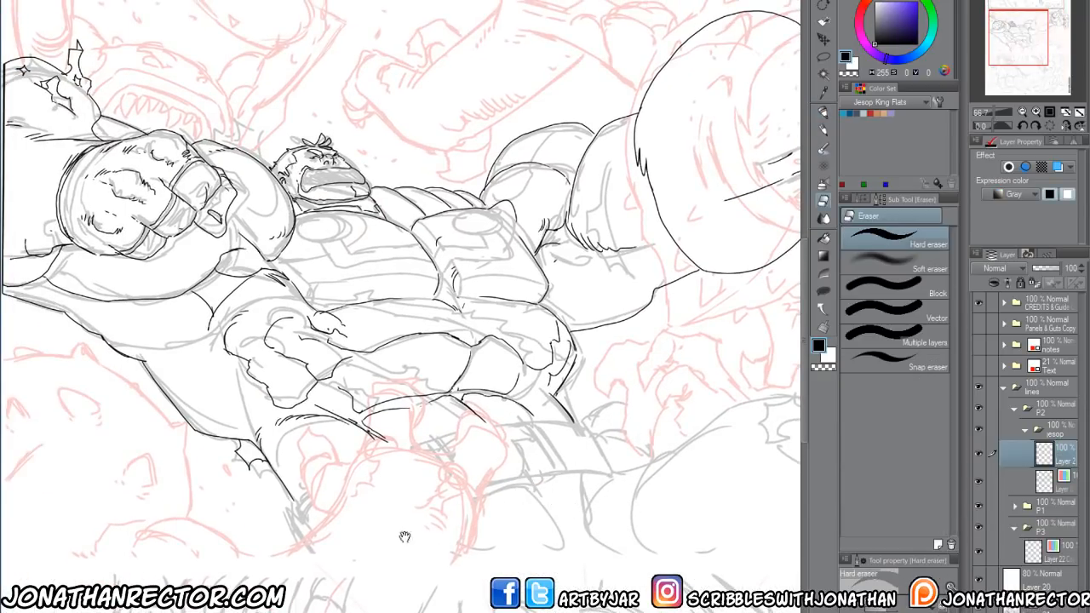
pyautogui.moveTo(408, 508); pyautogui.dragTo(457, 476)
pyautogui.press('p')
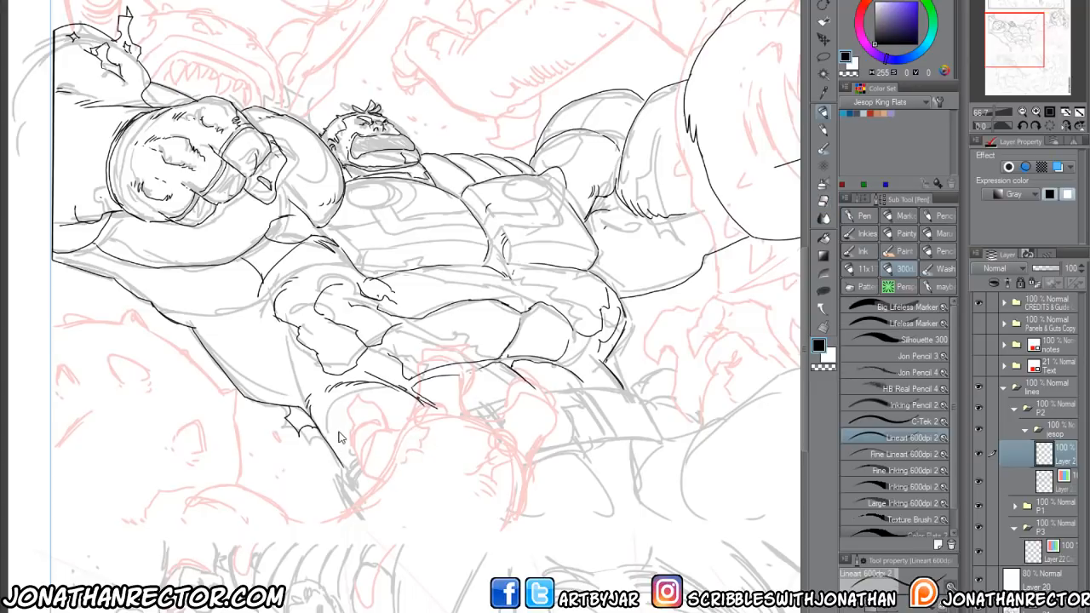
# Step: Select the white overlay layer, Layer 20, and open its opacity value for editing
pyautogui.moveTo(369, 477); pyautogui.dragTo(336, 507)
pyautogui.scroll(-1, 435, 554)
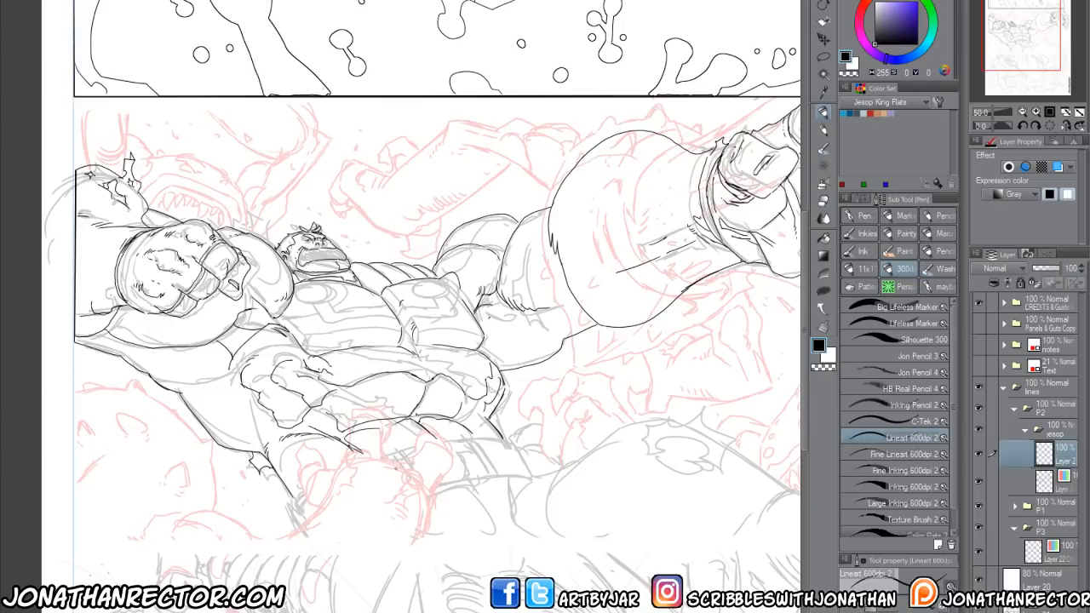
pyautogui.moveTo(368, 438); pyautogui.dragTo(392, 470)
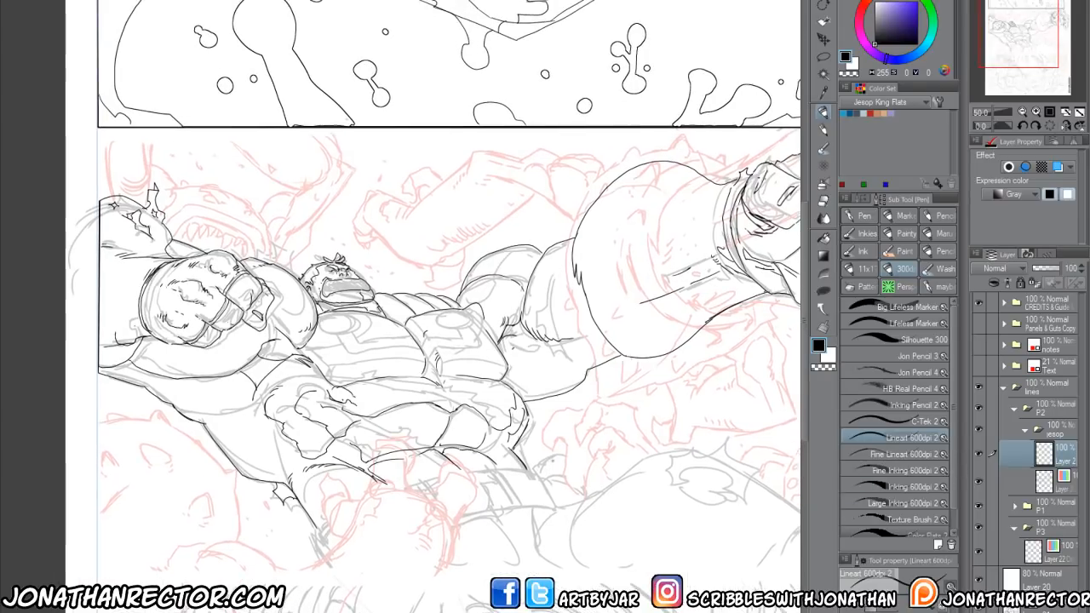
pyautogui.scroll(1, 331, 394)
pyautogui.scroll(1, 331, 371)
pyautogui.moveTo(330, 375); pyautogui.dragTo(341, 409)
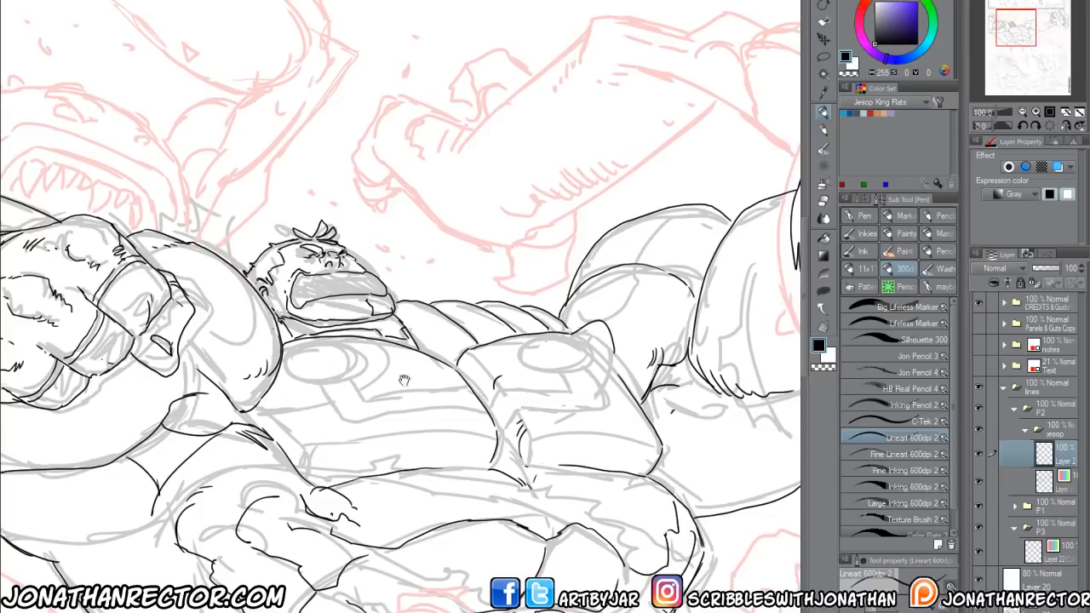
pyautogui.click(1040, 583)
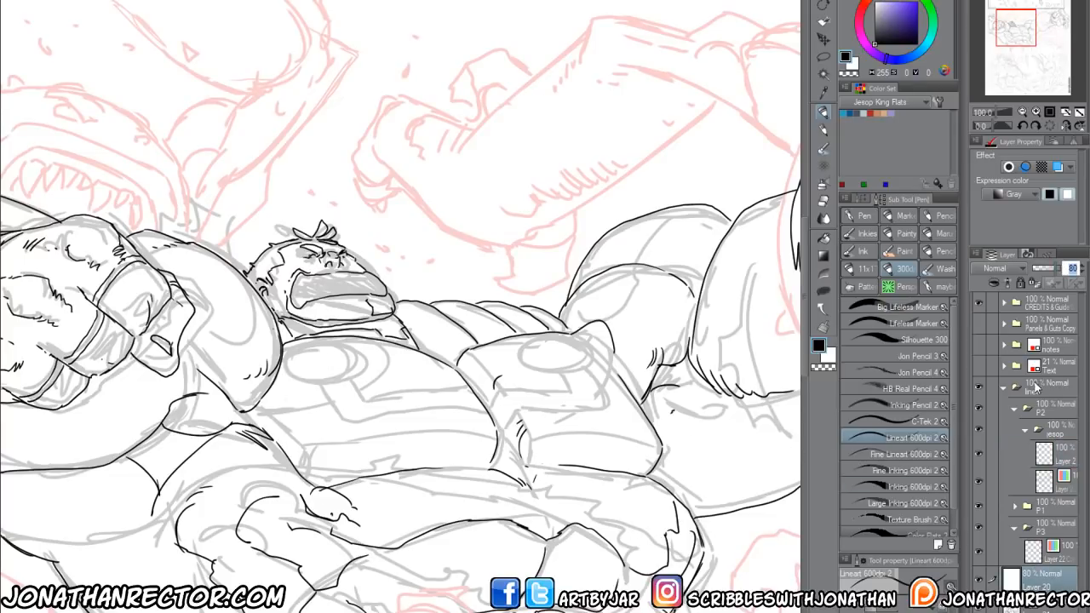
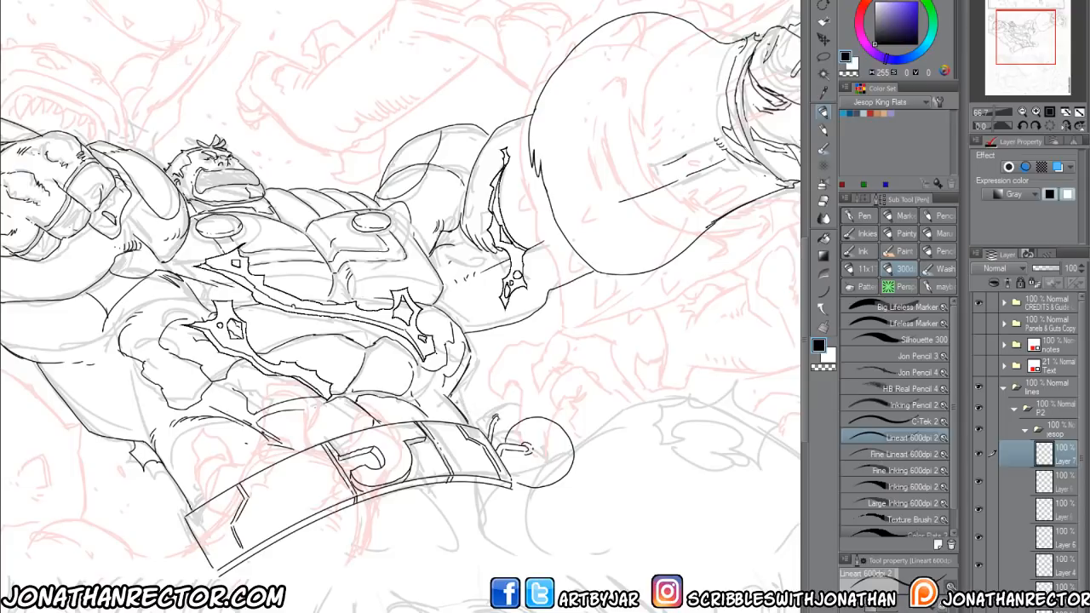
# Step: Ink a second, smaller round shape with its inner detail beside the end of the character's belt, undoing a stray stroke
pyautogui.moveTo(466, 417)
pyautogui.mouseDown()
pyautogui.moveTo(465, 405)
pyautogui.moveTo(501, 392)
pyautogui.moveTo(518, 424)
pyautogui.moveTo(501, 425)
pyautogui.moveTo(532, 437)
pyautogui.moveTo(535, 461)
pyautogui.moveTo(542, 418)
pyautogui.mouseUp()
pyautogui.moveTo(524, 461); pyautogui.dragTo(527, 470)
pyautogui.hotkey('ctrl', 'z')
pyautogui.moveTo(467, 410); pyautogui.dragTo(493, 403)
pyautogui.moveTo(293, 583); pyautogui.dragTo(343, 598)
pyautogui.moveTo(517, 366); pyautogui.dragTo(521, 373)
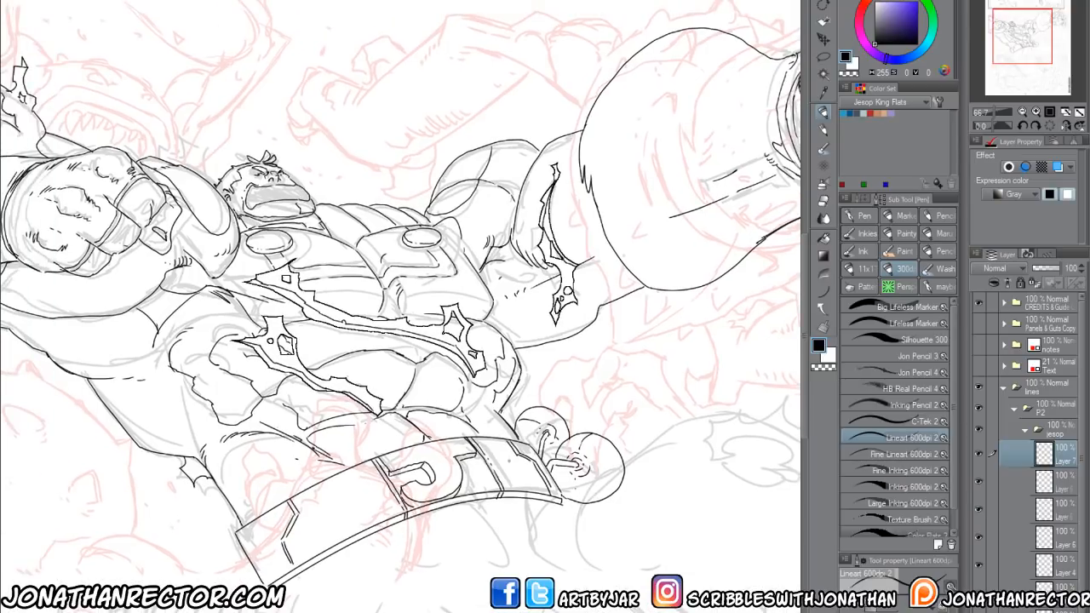
pyautogui.moveTo(261, 525); pyautogui.dragTo(373, 456)
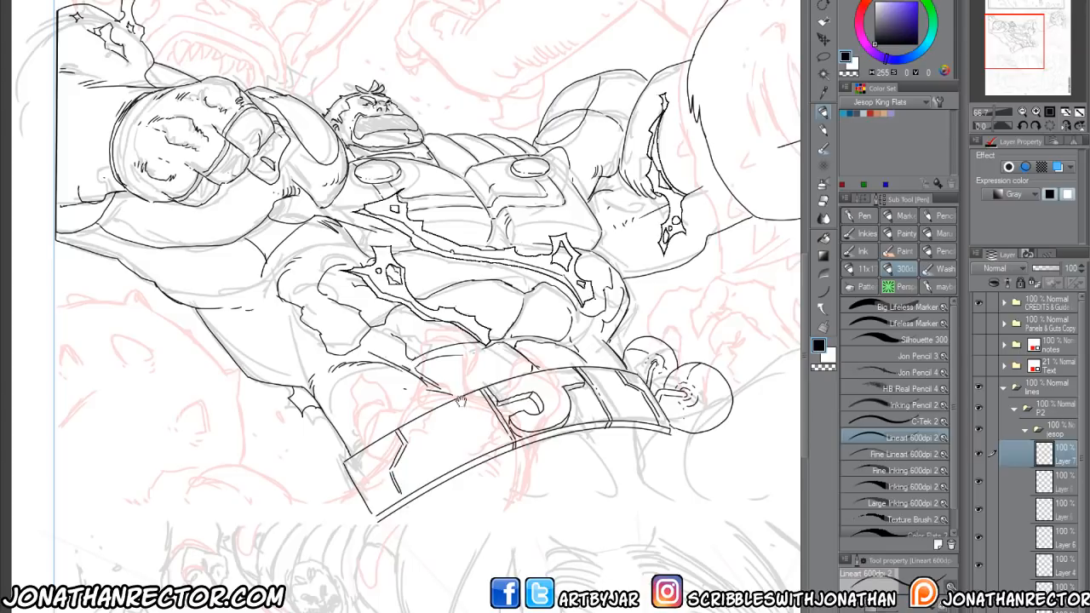
pyautogui.moveTo(460, 402); pyautogui.dragTo(451, 504)
pyautogui.moveTo(259, 217); pyautogui.dragTo(240, 147)
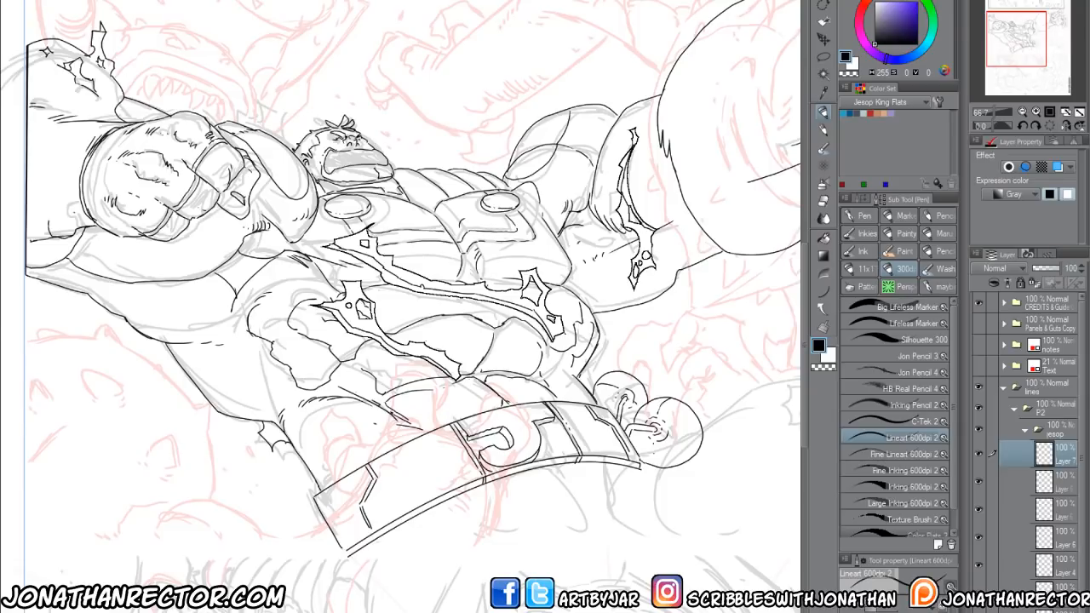
pyautogui.hotkey('ctrl', '+')
pyautogui.click(48, 75)
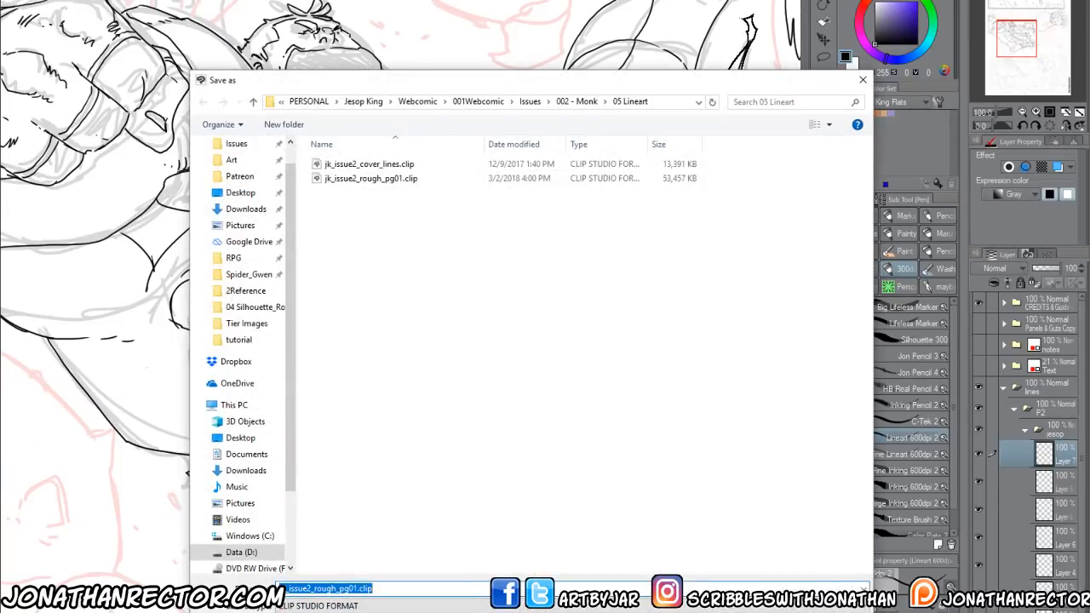
pyautogui.press('Escape')
# Step: Save the page under the new name jk_issue2_lines_pg01.clip in the 05 Lineart folder
pyautogui.scroll(-3, 501, 435)
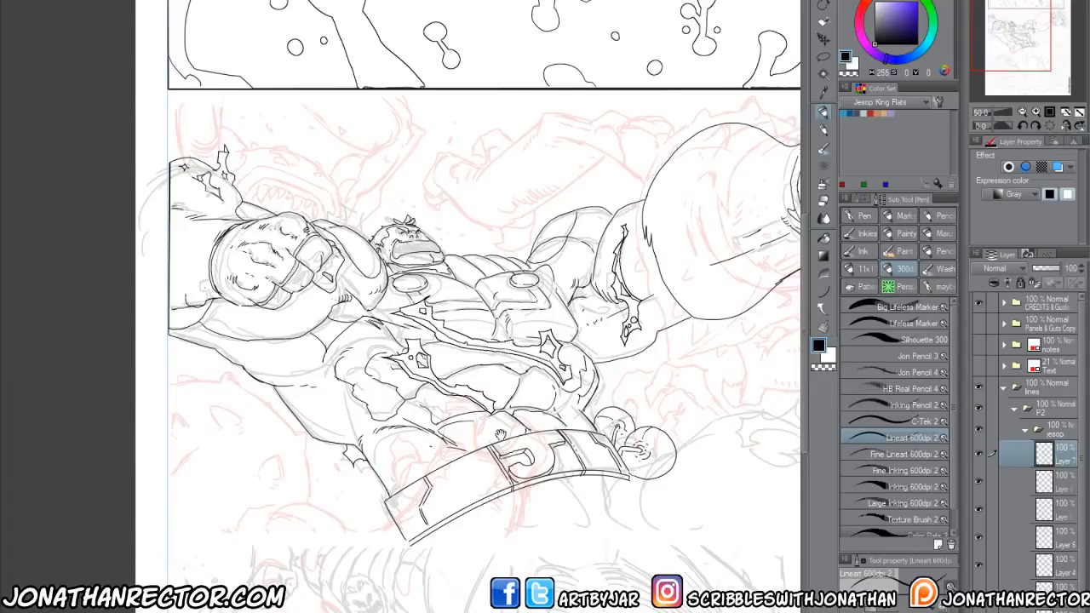
pyautogui.moveTo(501, 434); pyautogui.dragTo(385, 409)
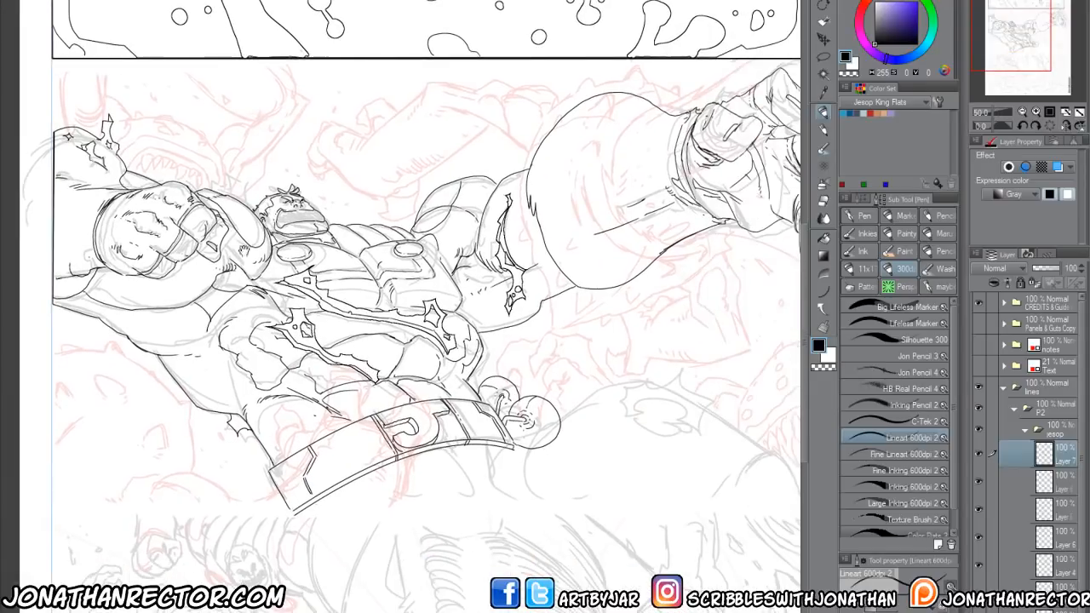
pyautogui.click(21, 0)
pyautogui.click(45, 62)
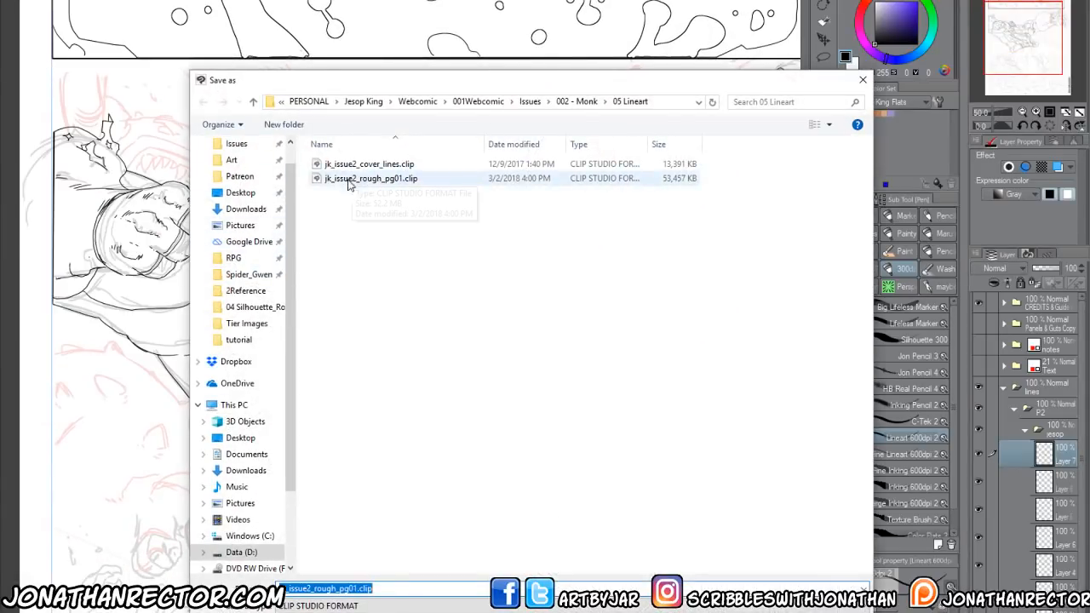
pyautogui.click(337, 588)
pyautogui.press('BackSpace')
pyautogui.press('BackSpace')
pyautogui.press('BackSpace')
pyautogui.press('BackSpace')
pyautogui.press('BackSpace')
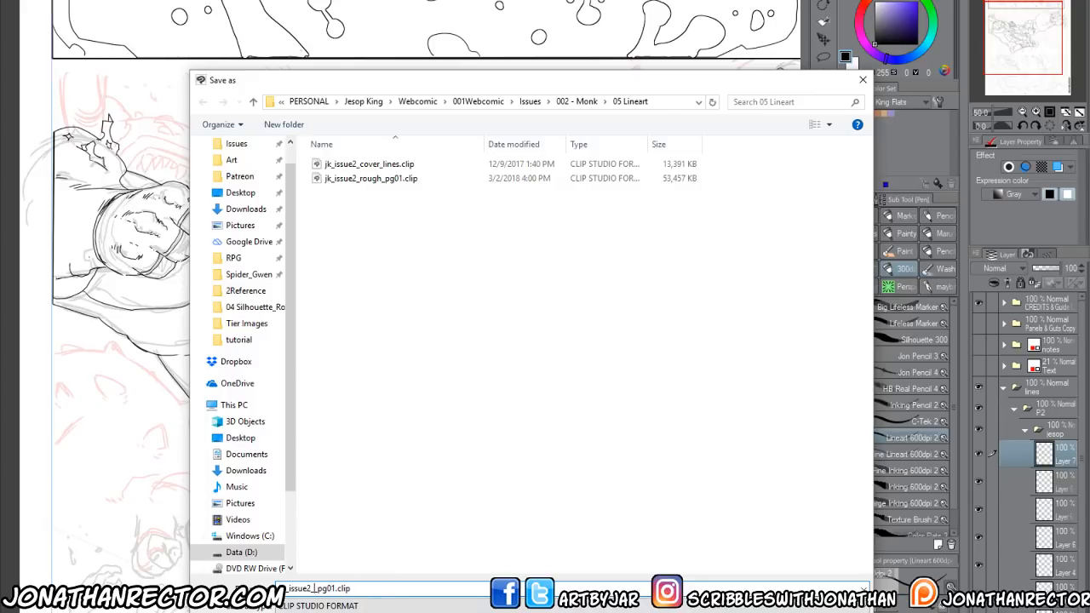
pyautogui.write('lin')
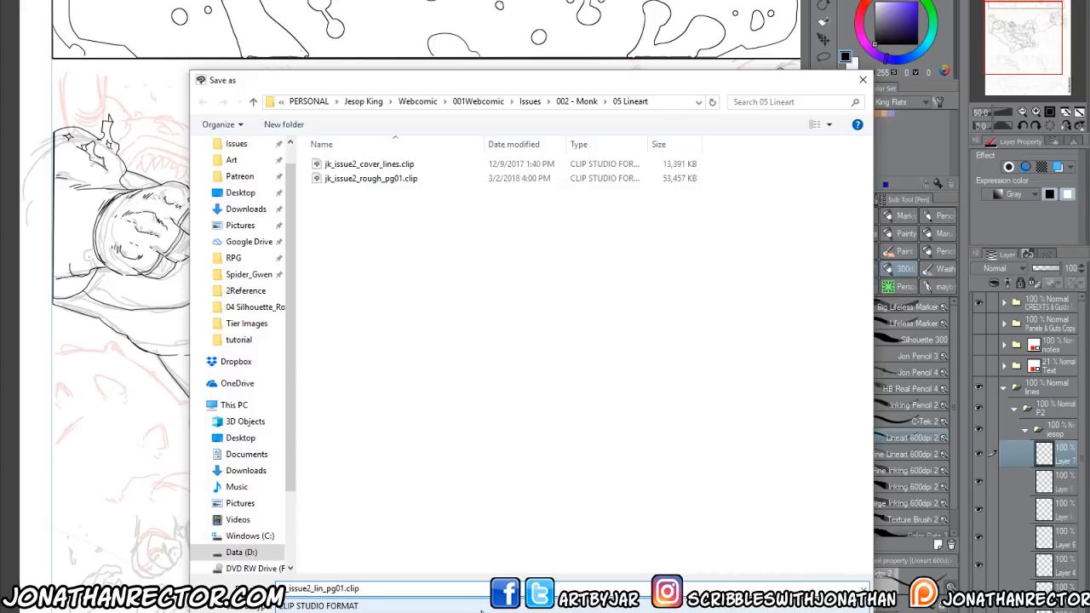
pyautogui.write('es')
pyautogui.press('Return')
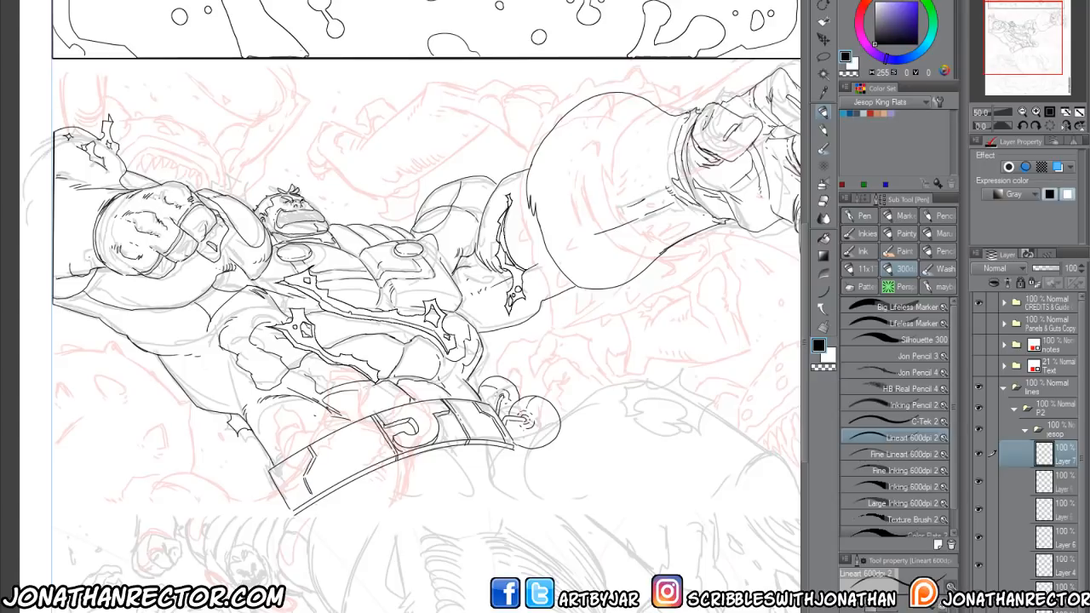
# Step: Delete the old jk_issue2_rough_pg01.clip from the 05 Lineart folder without opening any file
pyautogui.hotkey('ctrl', 'o')
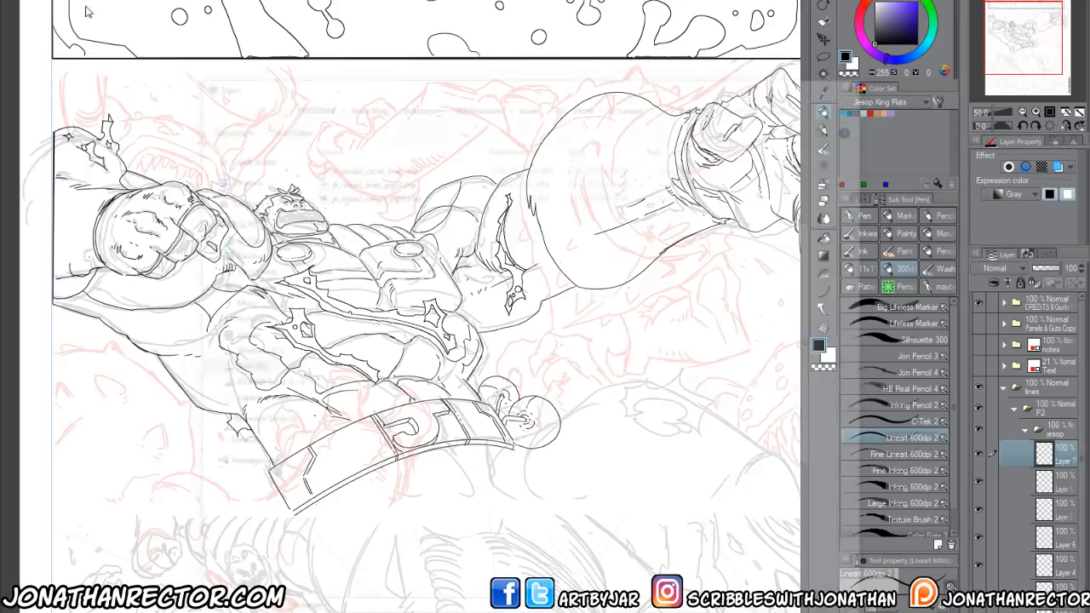
pyautogui.press('Down')
pyautogui.press('Down')
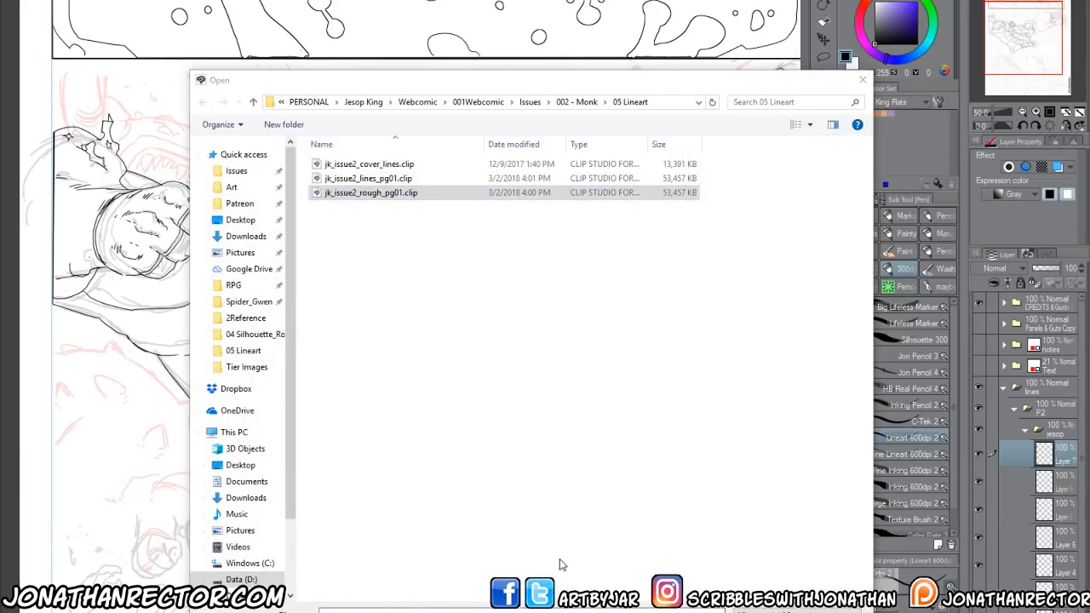
pyautogui.press('Delete')
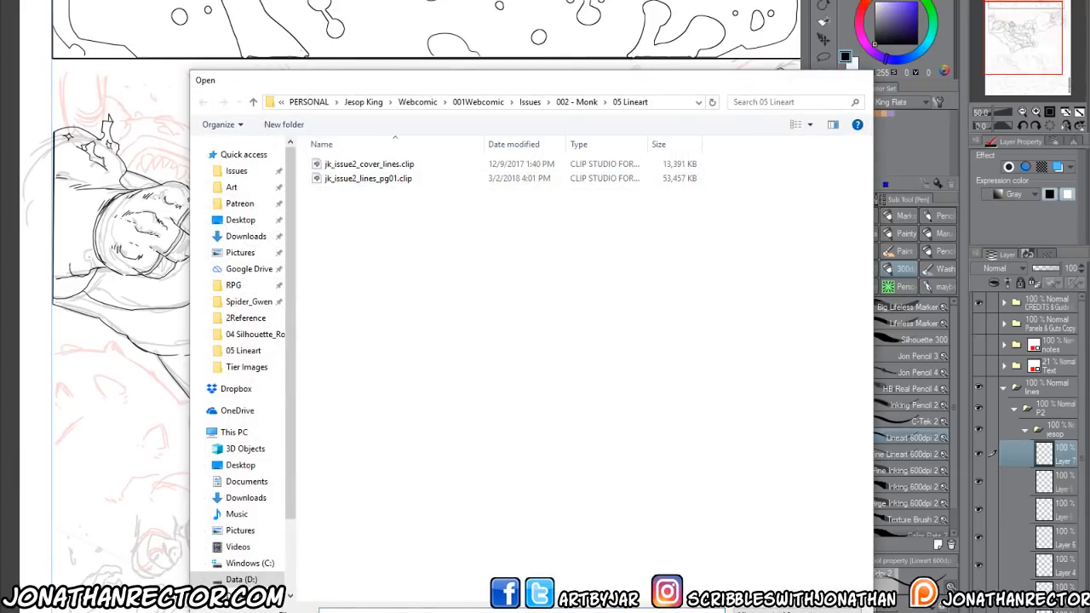
pyautogui.press('Escape')
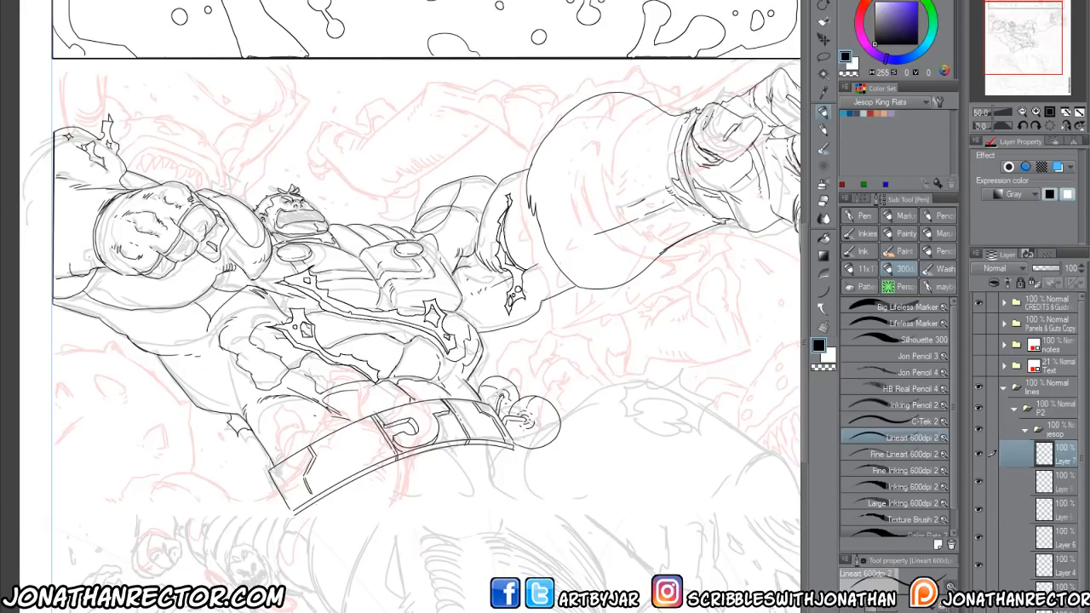
# Step: Erase the outline along the side of the torso below the raised arm and re-ink it with the Lineart pen
pyautogui.moveTo(222, 414); pyautogui.dragTo(262, 436)
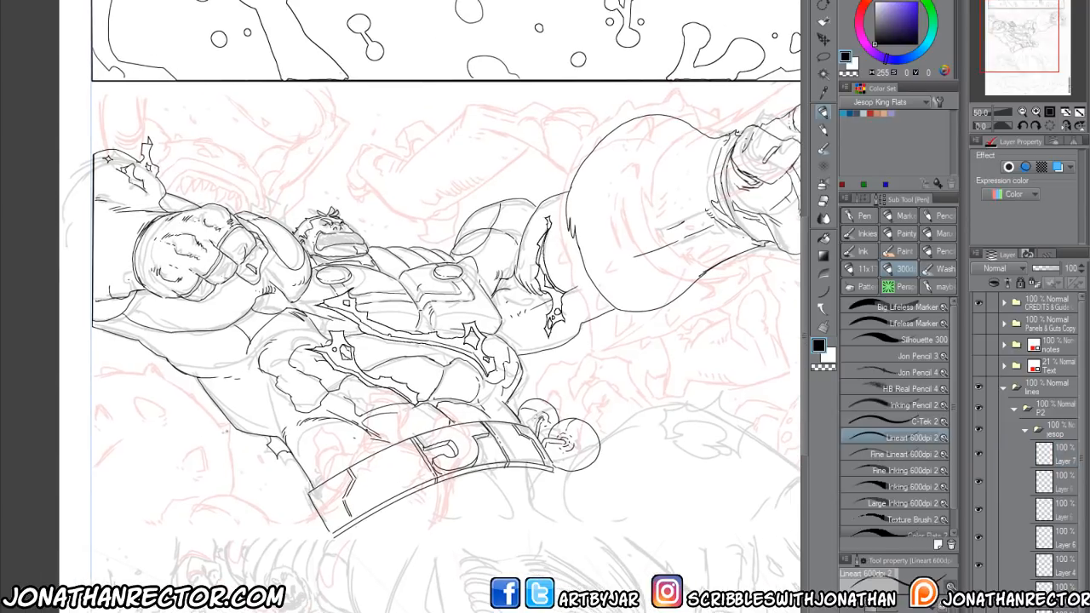
pyautogui.press('e')
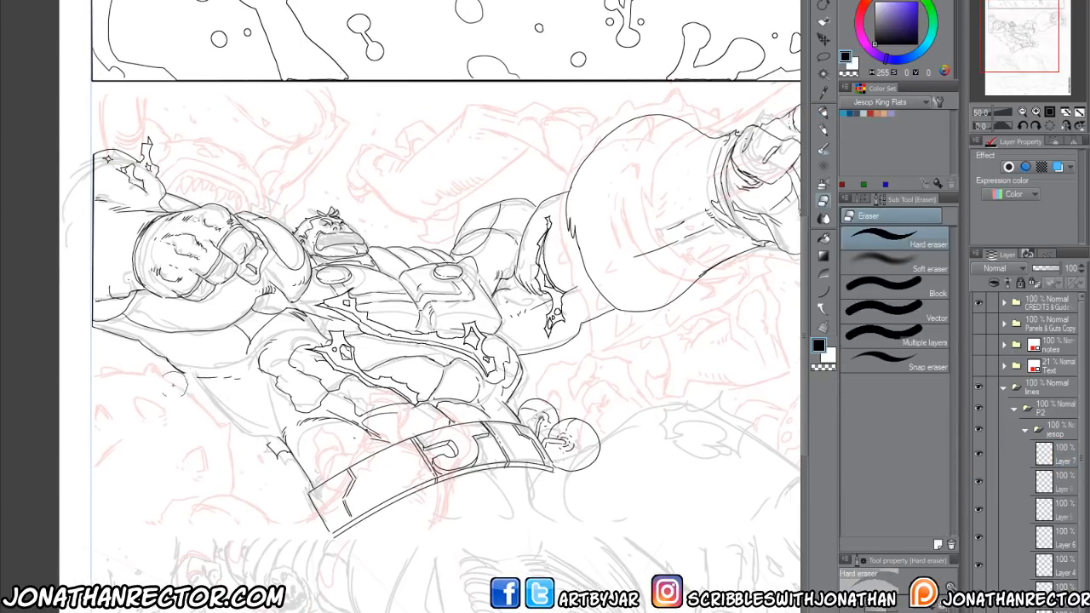
pyautogui.press('p')
pyautogui.moveTo(218, 428); pyautogui.dragTo(155, 356)
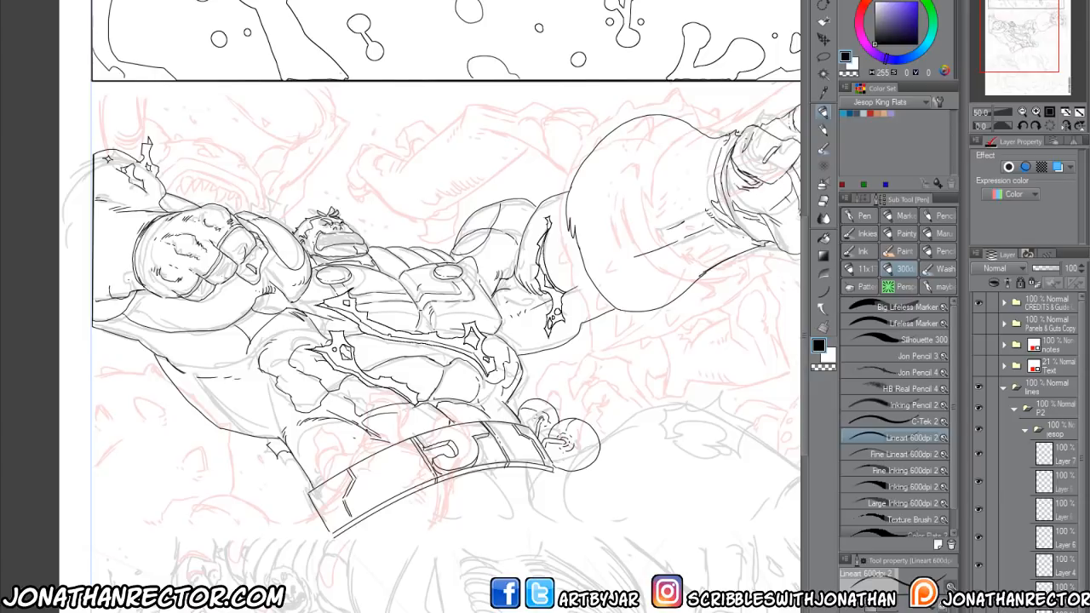
# Step: Show the Panels & Guts Copy folder and add a new layer at the top of the jesop folder
pyautogui.moveTo(549, 465); pyautogui.dragTo(467, 585)
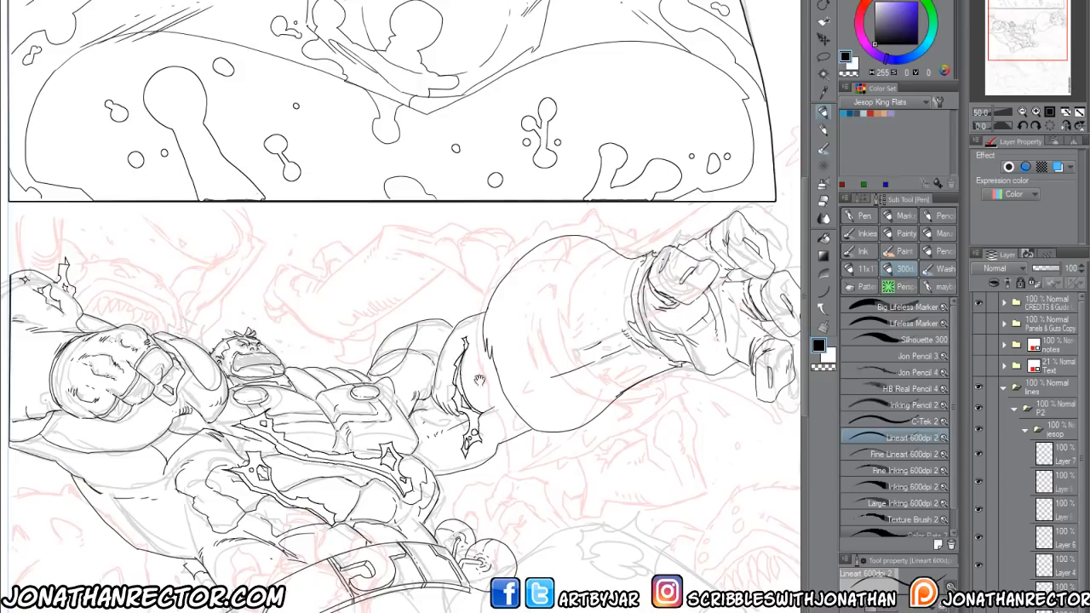
pyautogui.moveTo(494, 319); pyautogui.dragTo(528, 81)
pyautogui.moveTo(395, 317); pyautogui.dragTo(395, 543)
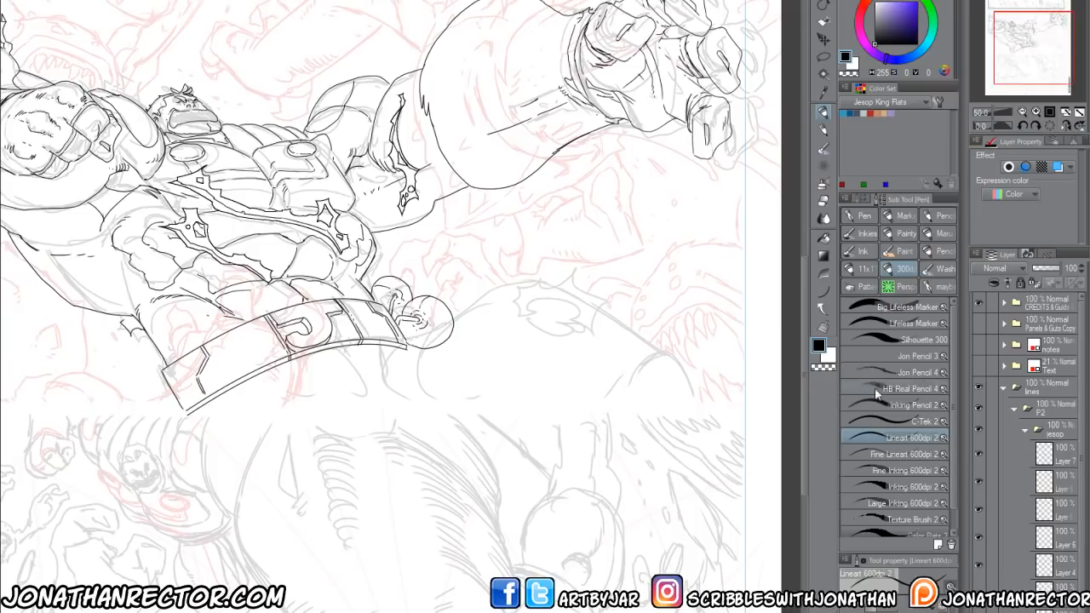
pyautogui.click(980, 324)
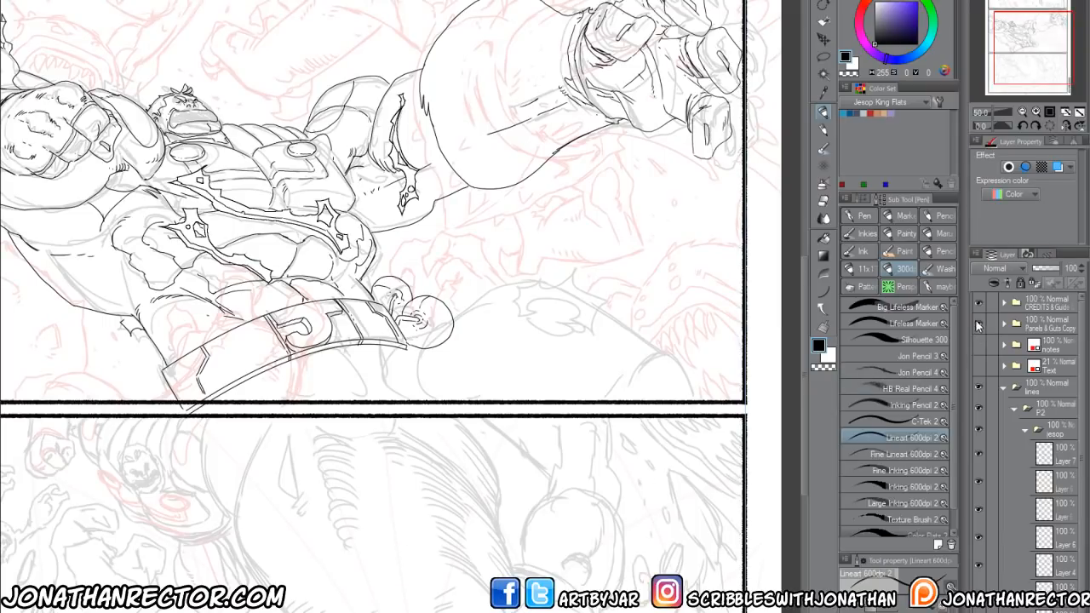
pyautogui.click(1060, 457)
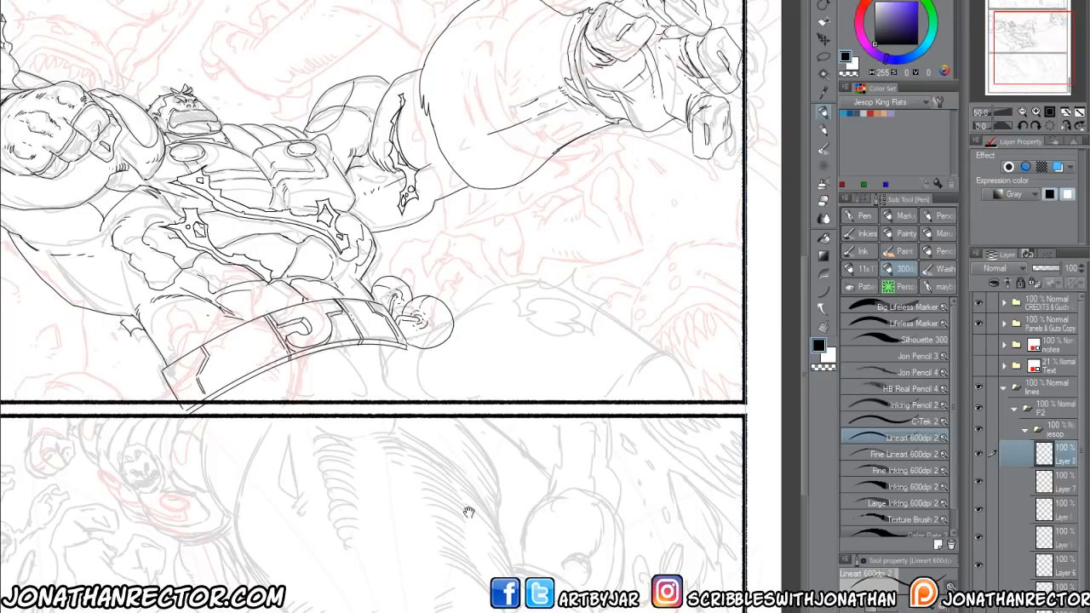
pyautogui.moveTo(359, 506); pyautogui.dragTo(471, 569)
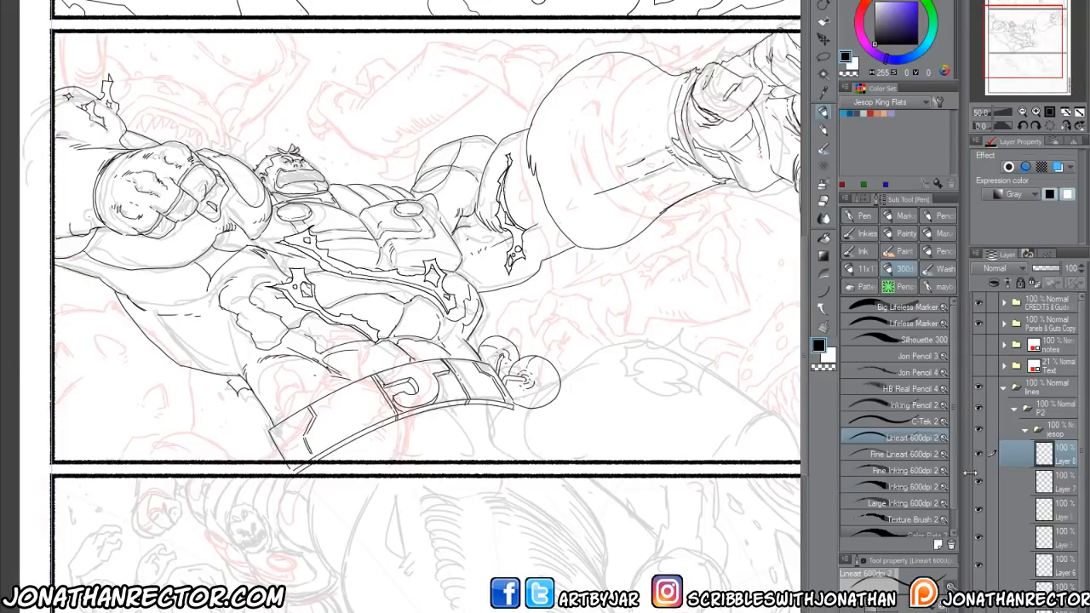
# Step: Collapse and hide the jesop folder, and group it into a new folder inside P2
pyautogui.click(1026, 428)
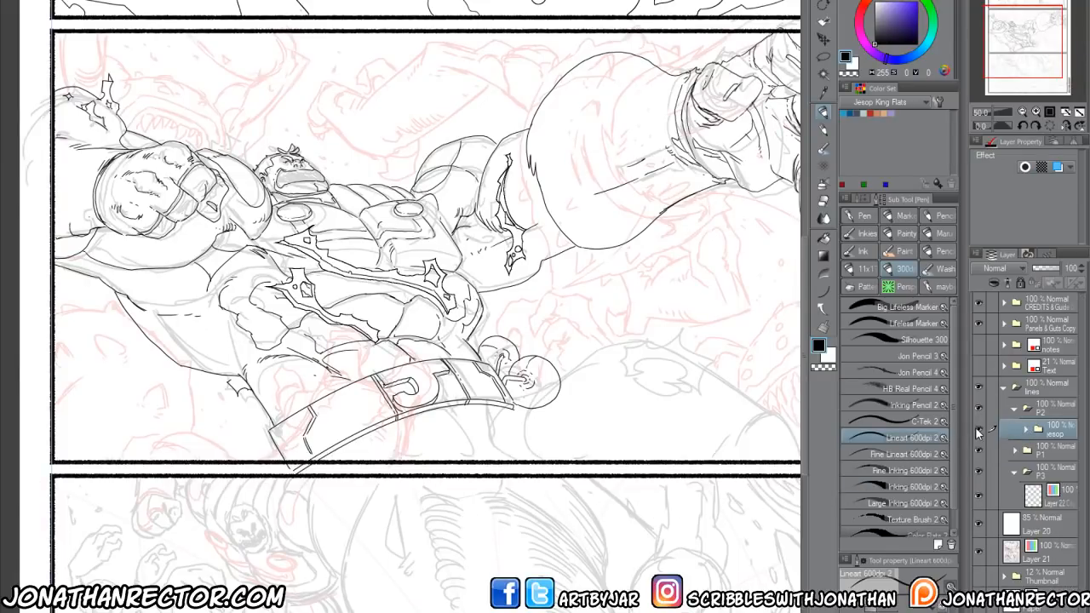
pyautogui.click(979, 428)
pyautogui.hotkey('ctrl', 'g')
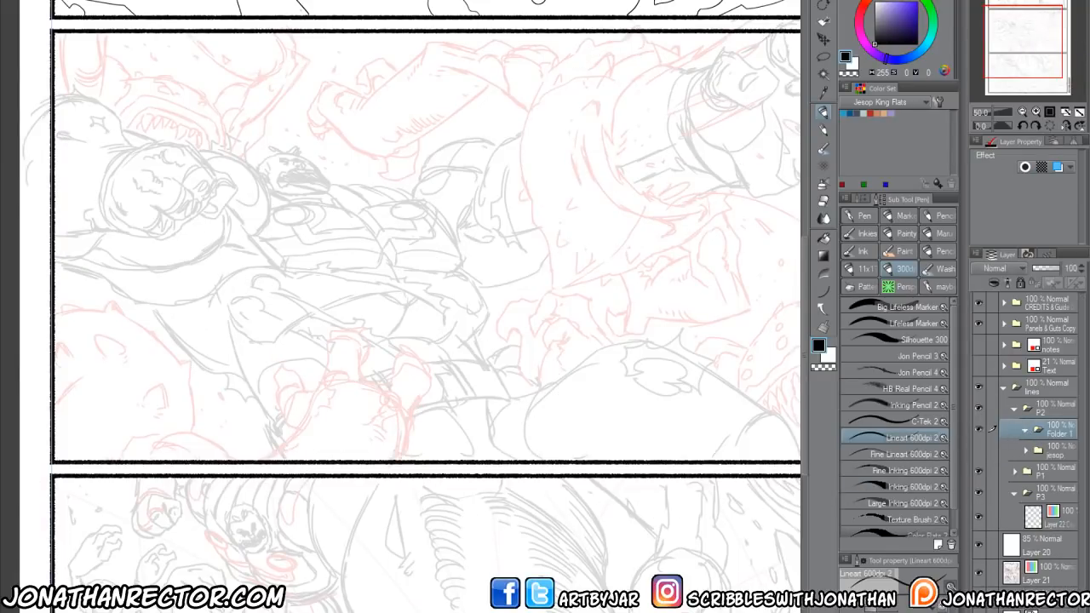
# Step: Rename the new folder in P2 as fg monster and add a new layer inside it
pyautogui.doubleClick(1058, 432)
pyautogui.write('fg monster')
pyautogui.press('Escape')
pyautogui.hotkey('ctrl', 'shift', 'n')
# Step: Ink the shoulder end of the foreground monster's raised arm over the red sketch with the Lineart 600dpi pen
pyautogui.moveTo(560, 520); pyautogui.dragTo(460, 612)
pyautogui.moveTo(392, 461)
pyautogui.mouseDown()
pyautogui.moveTo(344, 489)
pyautogui.moveTo(358, 413)
pyautogui.mouseUp()
pyautogui.press('e')
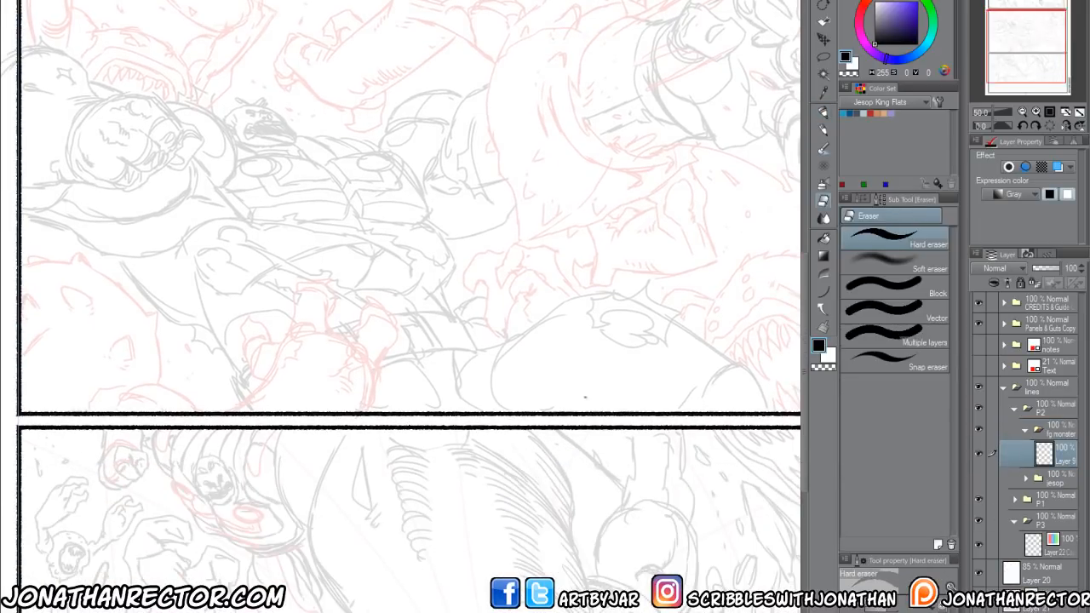
pyautogui.press('p')
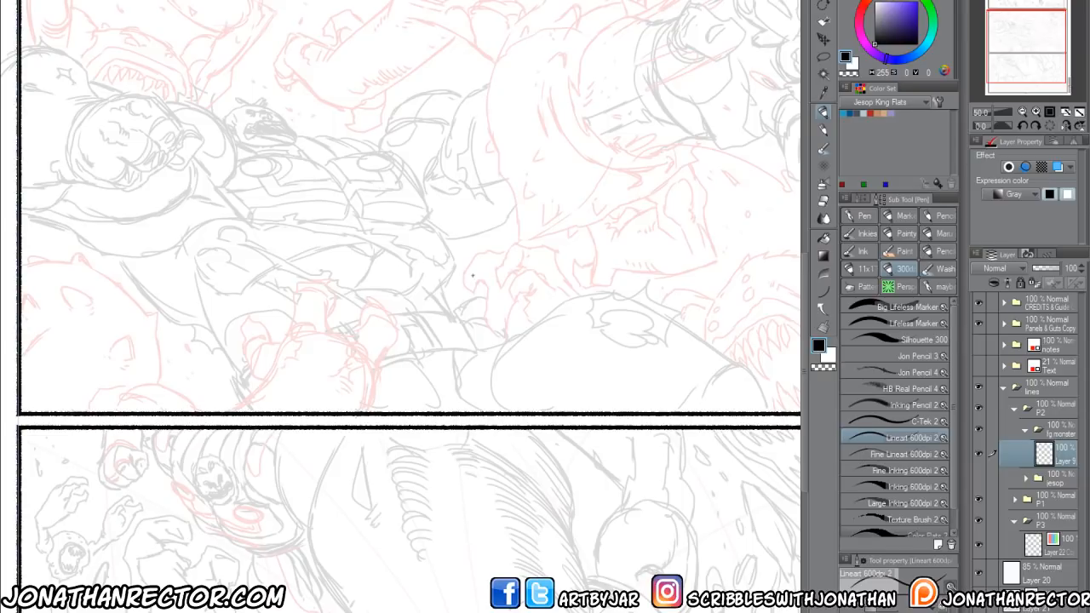
pyautogui.moveTo(475, 302)
pyautogui.mouseDown()
pyautogui.moveTo(425, 529)
pyautogui.moveTo(403, 517)
pyautogui.mouseUp()
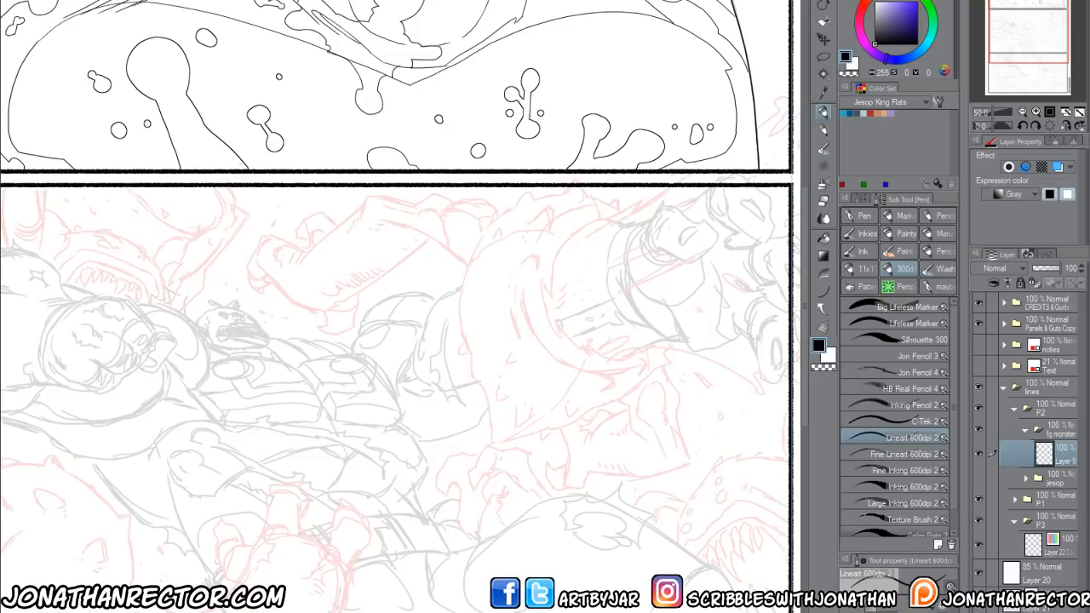
pyautogui.moveTo(418, 262); pyautogui.dragTo(397, 311)
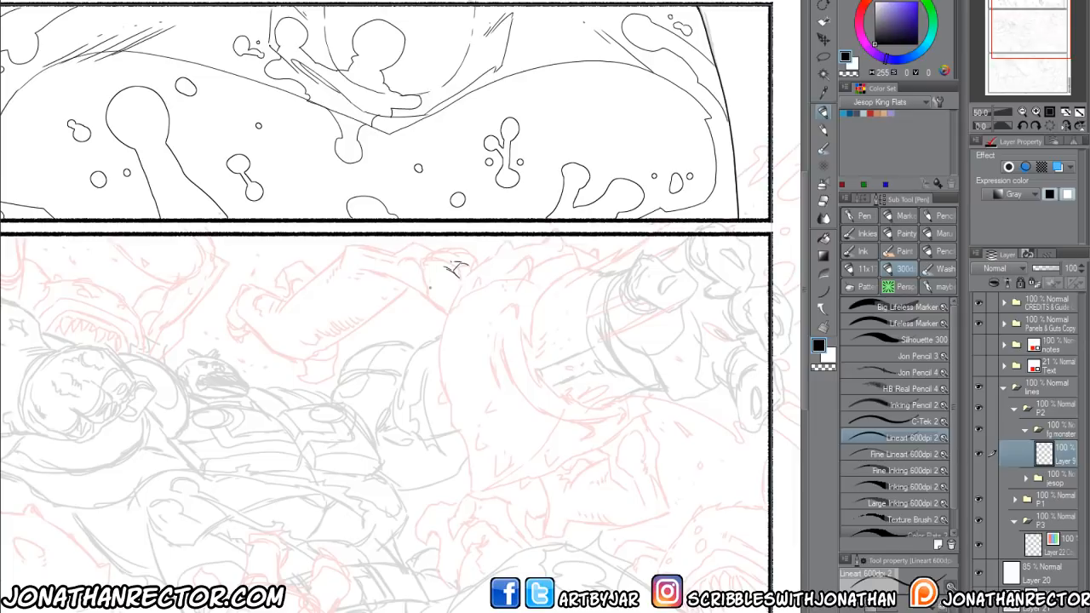
pyautogui.moveTo(460, 288)
pyautogui.mouseDown()
pyautogui.moveTo(448, 317)
pyautogui.moveTo(428, 301)
pyautogui.moveTo(420, 268)
pyautogui.moveTo(433, 251)
pyautogui.moveTo(476, 260)
pyautogui.mouseUp()
pyautogui.moveTo(310, 387); pyautogui.dragTo(338, 420)
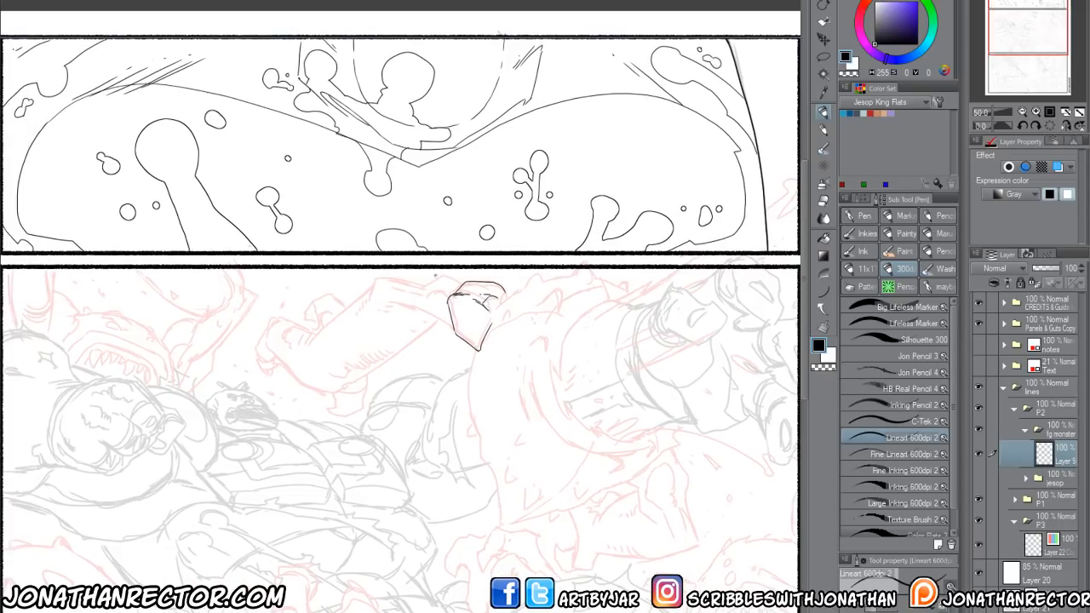
# Step: Ink the elbow, both long forearm contours and the first finger lines of the foreground monster's arm
pyautogui.moveTo(450, 329)
pyautogui.mouseDown()
pyautogui.moveTo(377, 297)
pyautogui.moveTo(441, 287)
pyautogui.moveTo(444, 312)
pyautogui.mouseUp()
pyautogui.moveTo(372, 295)
pyautogui.mouseDown()
pyautogui.moveTo(392, 276)
pyautogui.moveTo(457, 281)
pyautogui.moveTo(400, 292)
pyautogui.mouseUp()
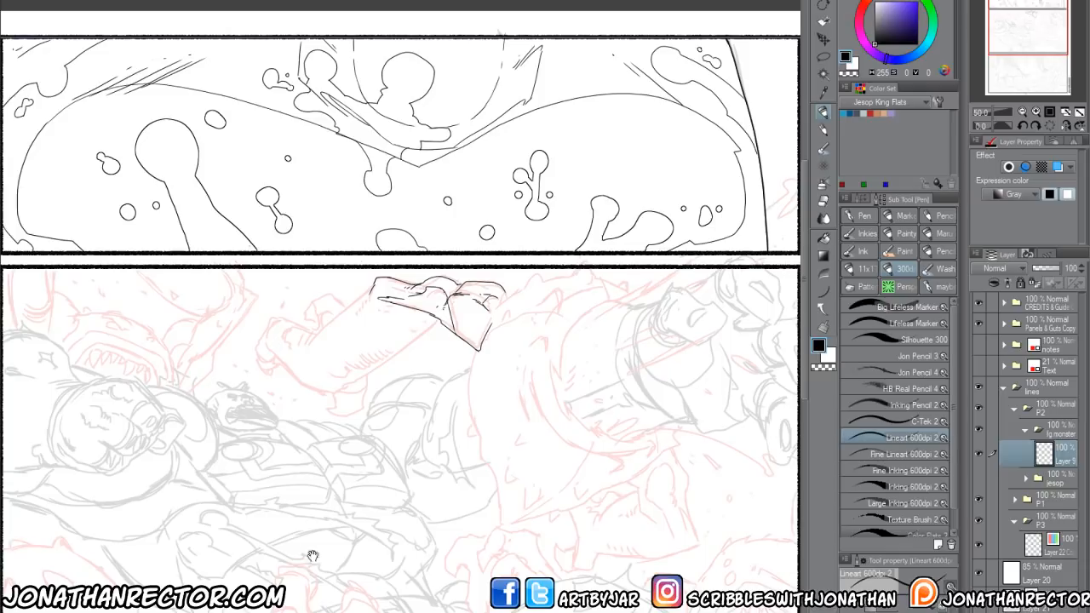
pyautogui.hscroll(-3, 401, 311)
pyautogui.moveTo(448, 300); pyautogui.dragTo(432, 322)
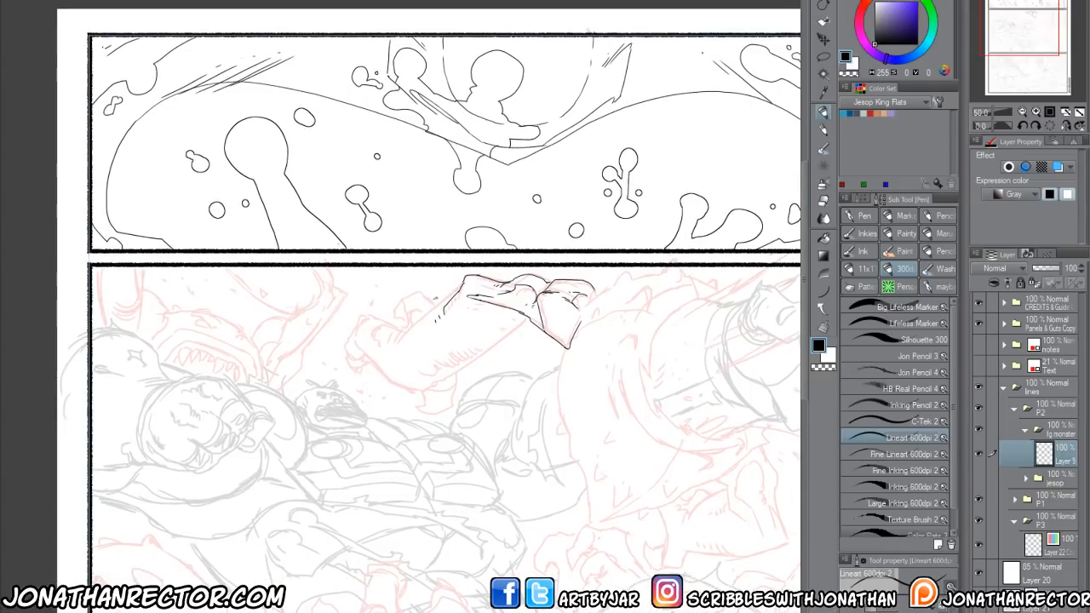
pyautogui.moveTo(463, 280); pyautogui.dragTo(406, 331)
pyautogui.moveTo(528, 317); pyautogui.dragTo(456, 375)
pyautogui.moveTo(406, 331)
pyautogui.mouseDown()
pyautogui.moveTo(376, 334)
pyautogui.moveTo(394, 291)
pyautogui.moveTo(425, 305)
pyautogui.mouseUp()
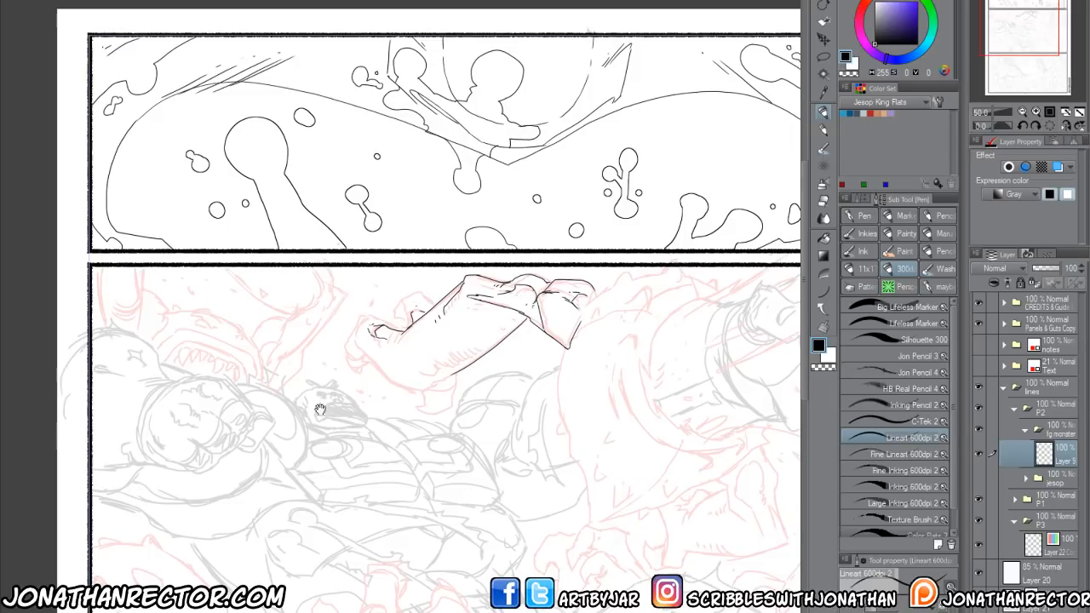
# Step: Close the lower contour of the monster's forearm and add the curved crease and short hatching near the wrist
pyautogui.moveTo(317, 409); pyautogui.dragTo(338, 408)
pyautogui.moveTo(380, 348); pyautogui.dragTo(436, 389)
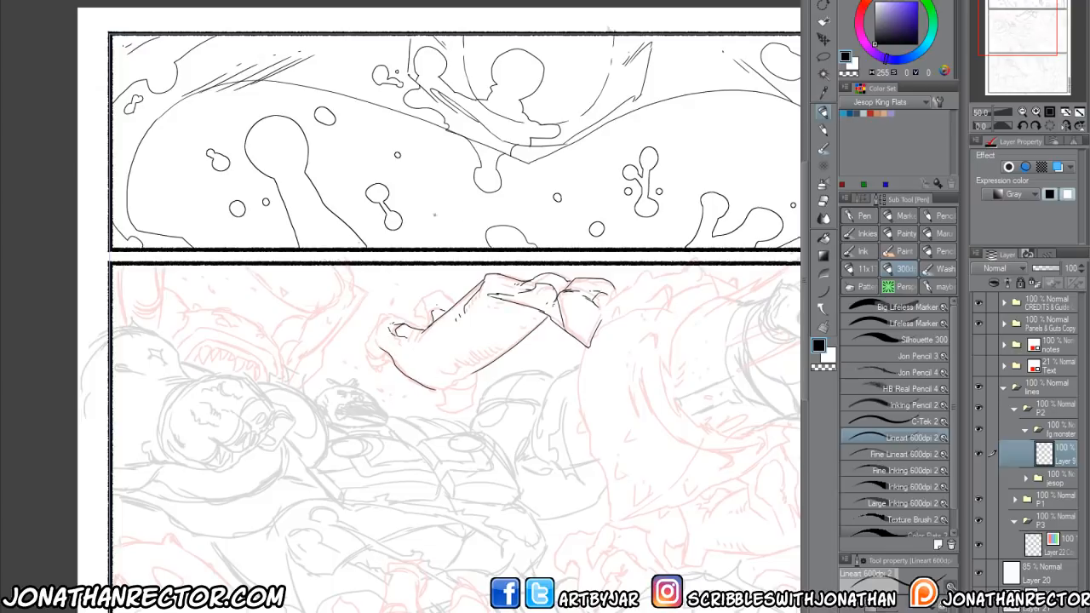
pyautogui.press('e')
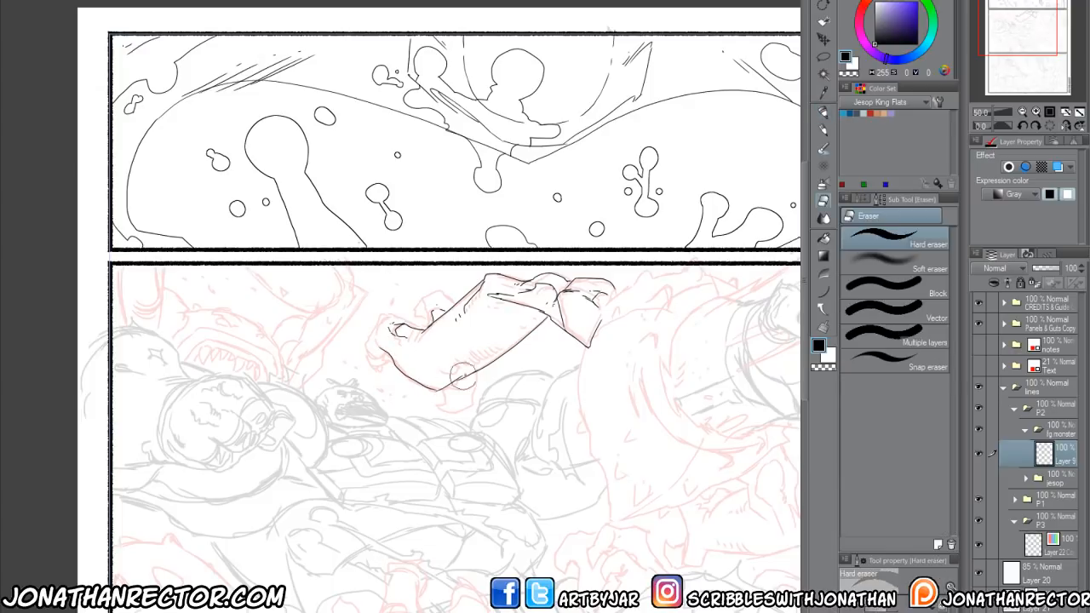
pyautogui.press('p')
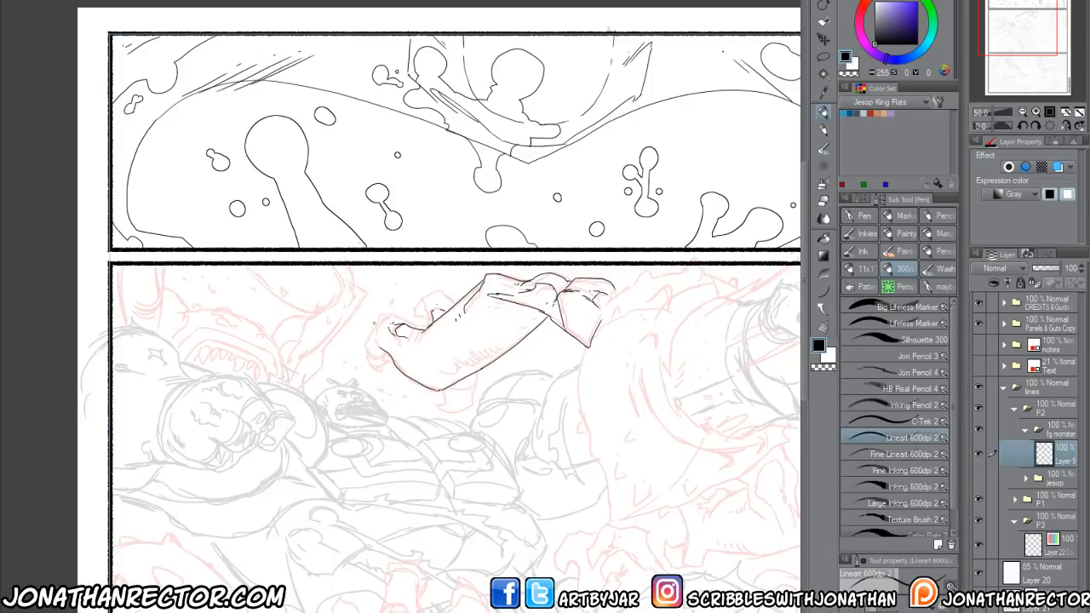
pyautogui.moveTo(441, 374); pyautogui.dragTo(456, 356)
pyautogui.moveTo(443, 351); pyautogui.dragTo(469, 351)
pyautogui.moveTo(466, 359); pyautogui.dragTo(478, 352)
pyautogui.moveTo(324, 342); pyautogui.dragTo(352, 366)
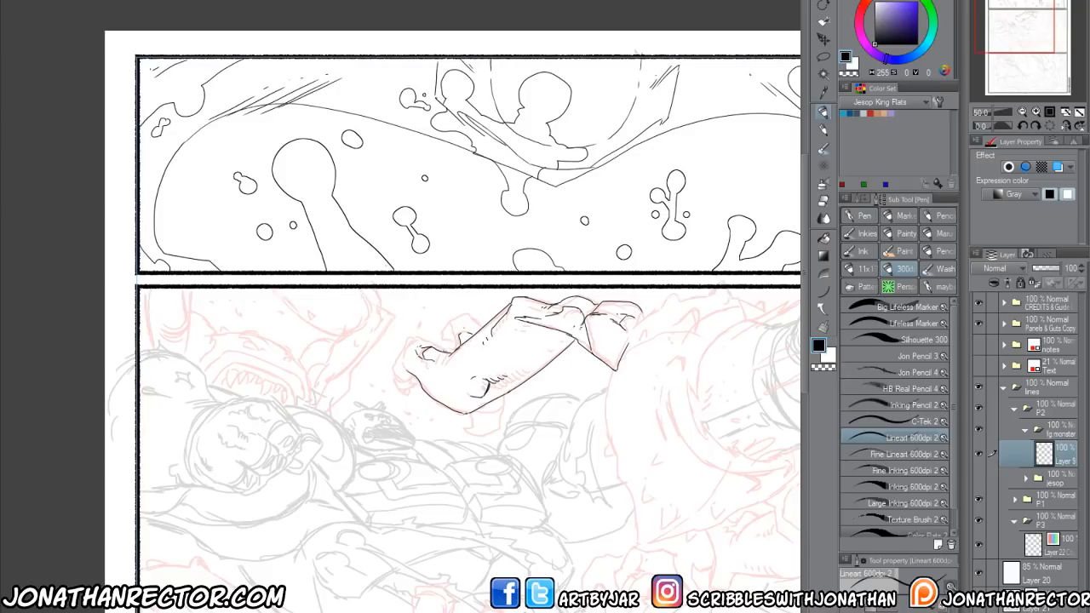
# Step: Ink the knuckles and curled fingers of the monster's hand, cleaning up stray lines with the Hard eraser
pyautogui.moveTo(448, 354); pyautogui.dragTo(431, 345)
pyautogui.moveTo(440, 348)
pyautogui.mouseDown()
pyautogui.moveTo(413, 335)
pyautogui.moveTo(400, 379)
pyautogui.moveTo(391, 367)
pyautogui.moveTo(394, 391)
pyautogui.moveTo(406, 390)
pyautogui.mouseUp()
pyautogui.moveTo(464, 327)
pyautogui.mouseDown()
pyautogui.moveTo(476, 331)
pyautogui.moveTo(446, 331)
pyautogui.moveTo(451, 352)
pyautogui.moveTo(434, 334)
pyautogui.mouseUp()
pyautogui.moveTo(437, 331)
pyautogui.mouseDown()
pyautogui.moveTo(445, 353)
pyautogui.moveTo(434, 343)
pyautogui.moveTo(457, 326)
pyautogui.moveTo(437, 342)
pyautogui.moveTo(450, 339)
pyautogui.mouseUp()
pyautogui.press('e')
pyautogui.press('p')
pyautogui.press('e')
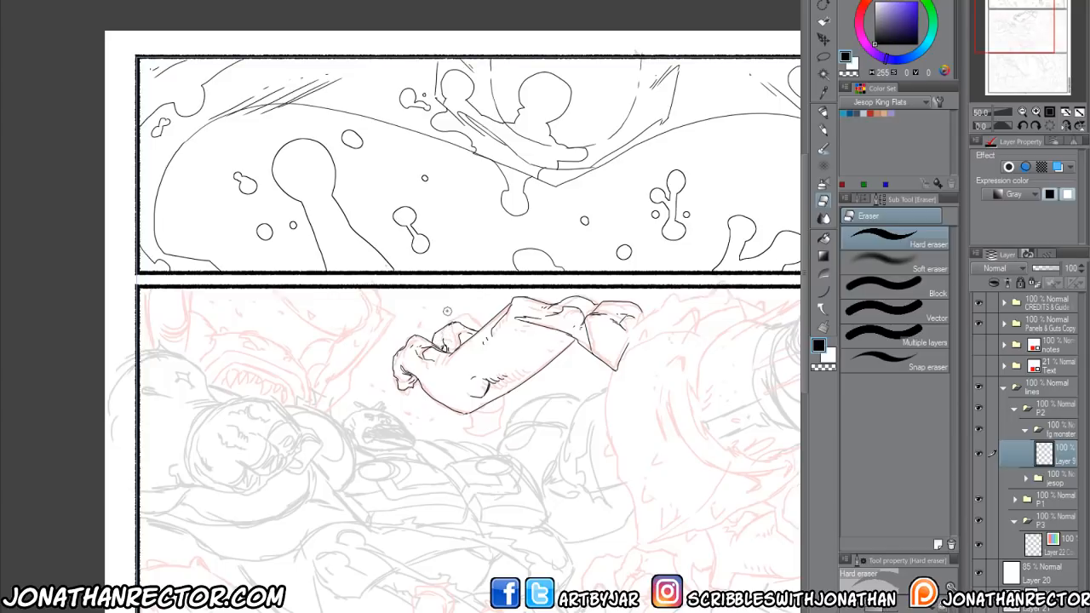
pyautogui.press('p')
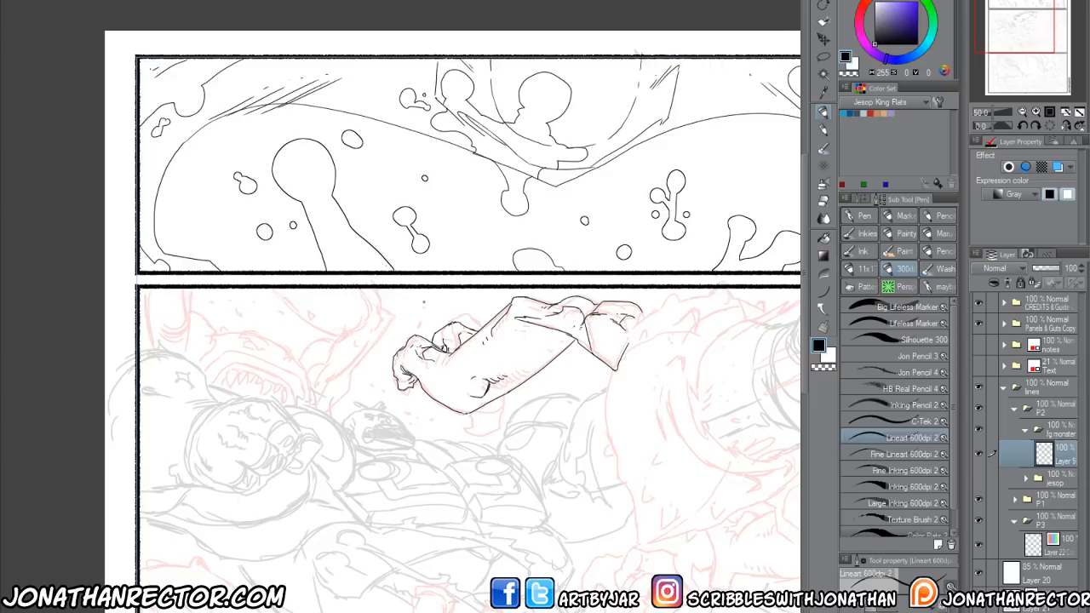
# Step: Ink the small pointed shape hanging beneath the monster's wrist, cleaning its edges with the eraser
pyautogui.hscroll(2, 358, 490)
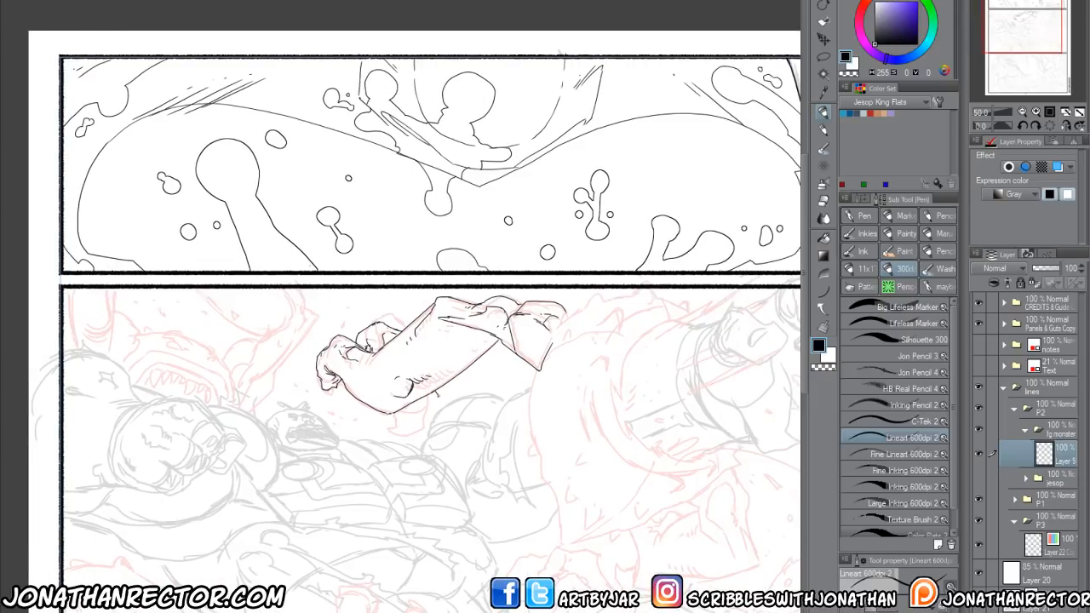
pyautogui.moveTo(436, 395)
pyautogui.mouseDown()
pyautogui.moveTo(445, 424)
pyautogui.moveTo(395, 403)
pyautogui.moveTo(421, 411)
pyautogui.mouseUp()
pyautogui.moveTo(413, 405); pyautogui.dragTo(442, 417)
pyautogui.press('e')
pyautogui.press('p')
pyautogui.scroll(1, 418, 324)
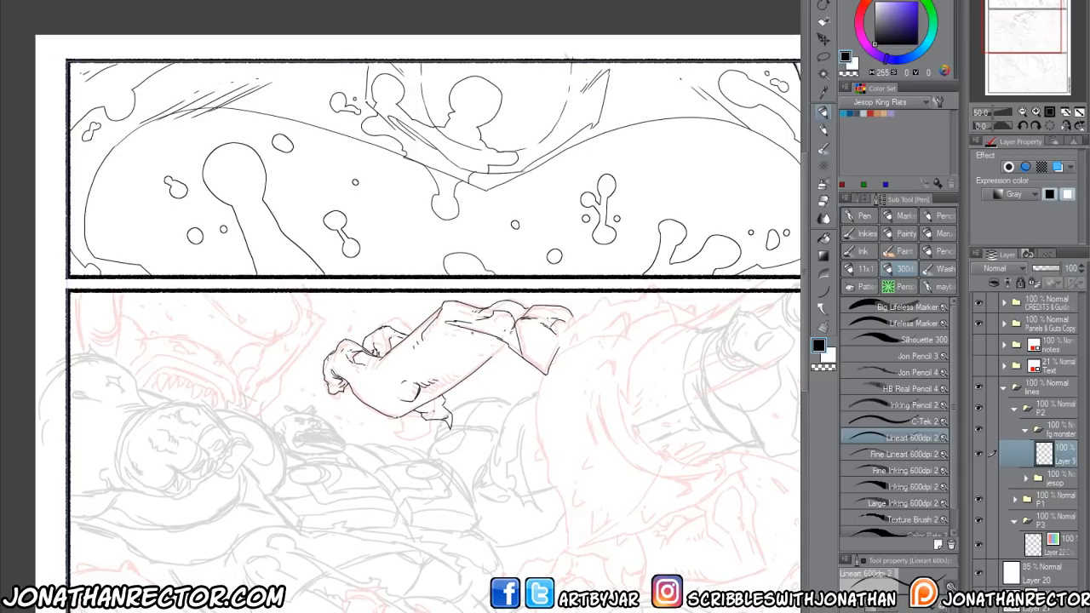
# Step: Clean up the muscle lines where the monster's arm meets the shoulder and re-ink them
pyautogui.press('e')
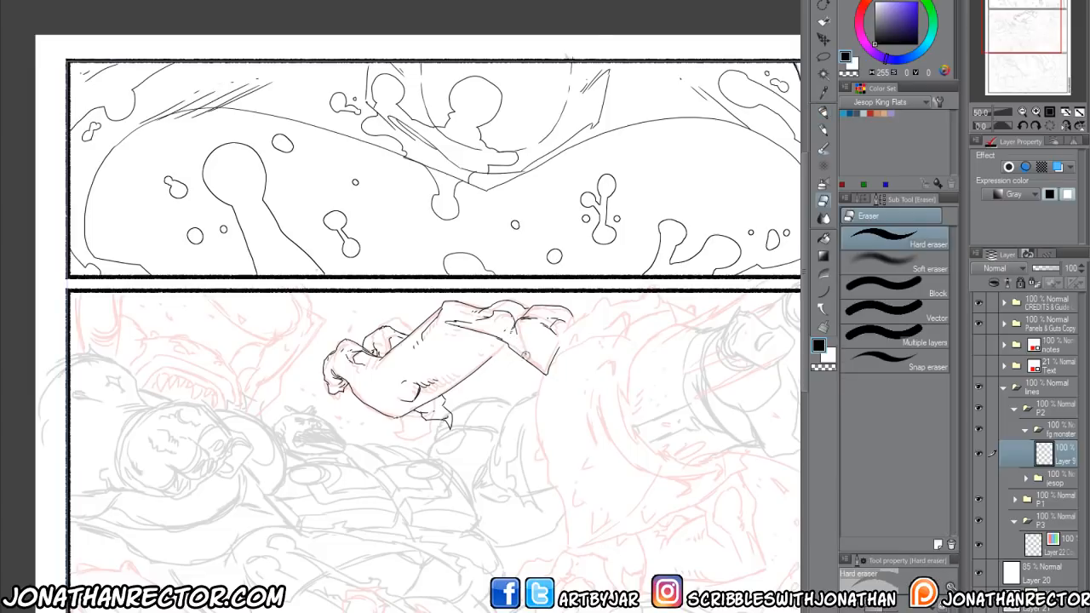
pyautogui.press('p')
pyautogui.moveTo(516, 330)
pyautogui.mouseDown()
pyautogui.moveTo(542, 371)
pyautogui.moveTo(450, 331)
pyautogui.mouseUp()
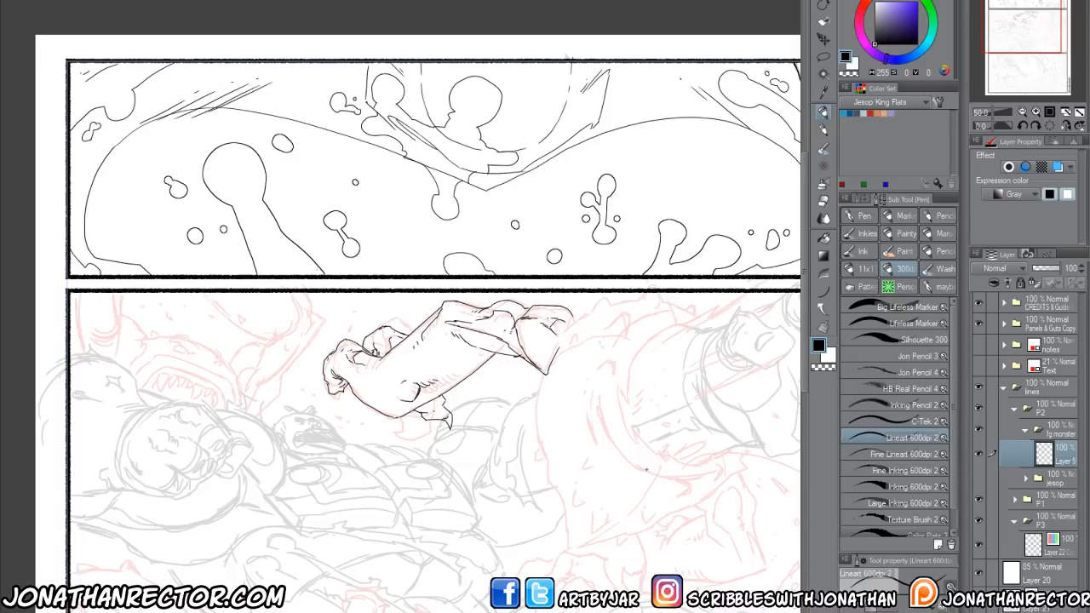
# Step: Erase the small pointed shape hanging beneath the monster's wrist
pyautogui.moveTo(402, 492); pyautogui.dragTo(397, 421)
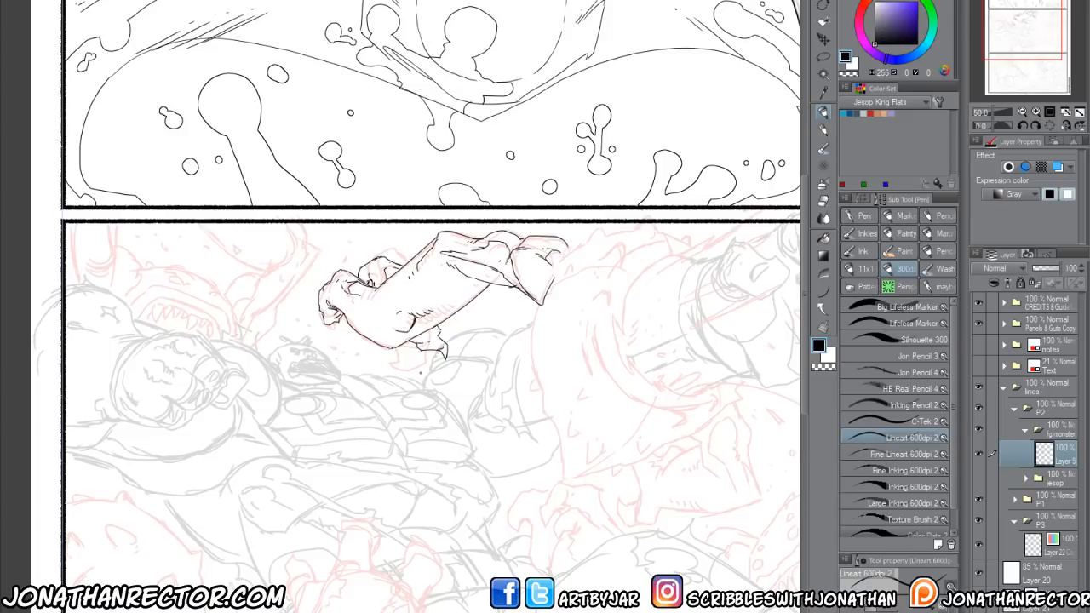
pyautogui.press('e')
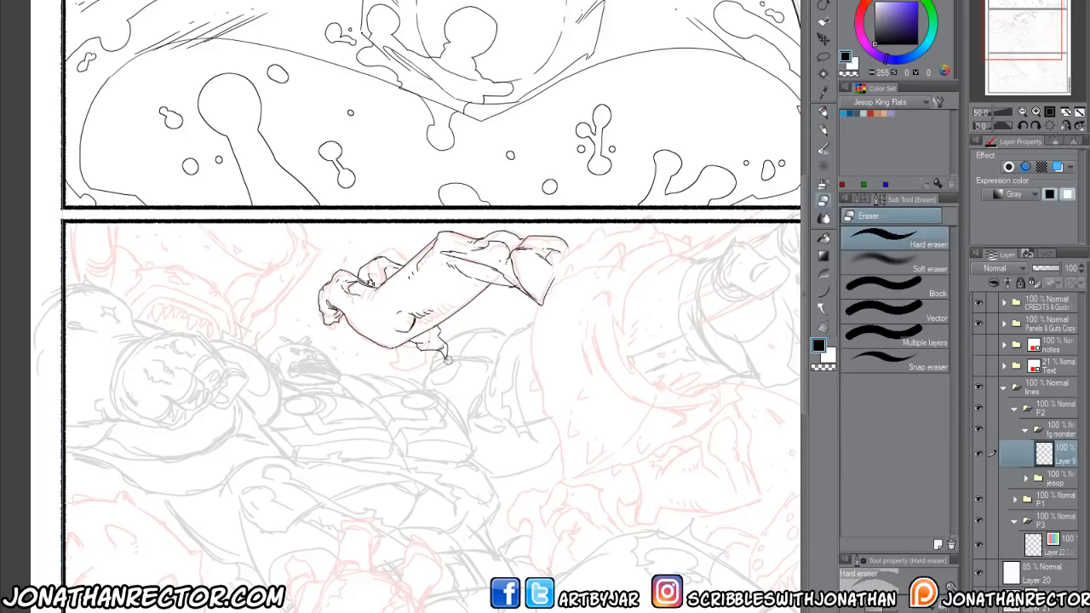
pyautogui.moveTo(449, 357)
pyautogui.mouseDown()
pyautogui.moveTo(433, 370)
pyautogui.moveTo(462, 340)
pyautogui.moveTo(417, 347)
pyautogui.mouseUp()
pyautogui.press('p')
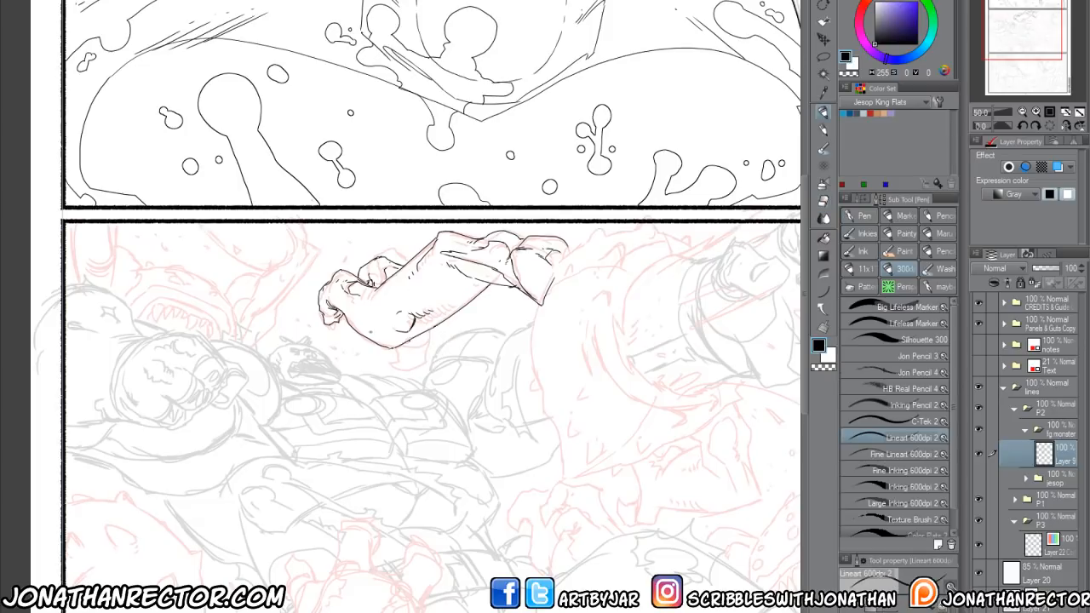
# Step: Try new strokes beneath the monster's forearm, checking them in a mirrored view, and remove them
pyautogui.moveTo(438, 328)
pyautogui.mouseDown()
pyautogui.moveTo(449, 354)
pyautogui.moveTo(417, 344)
pyautogui.mouseUp()
pyautogui.hotkey('ctrl', 'z')
pyautogui.hotkey('ctrl', 'z')
pyautogui.hotkey('ctrl', 'z')
pyautogui.press('h')
pyautogui.scroll(1, 400, 307)
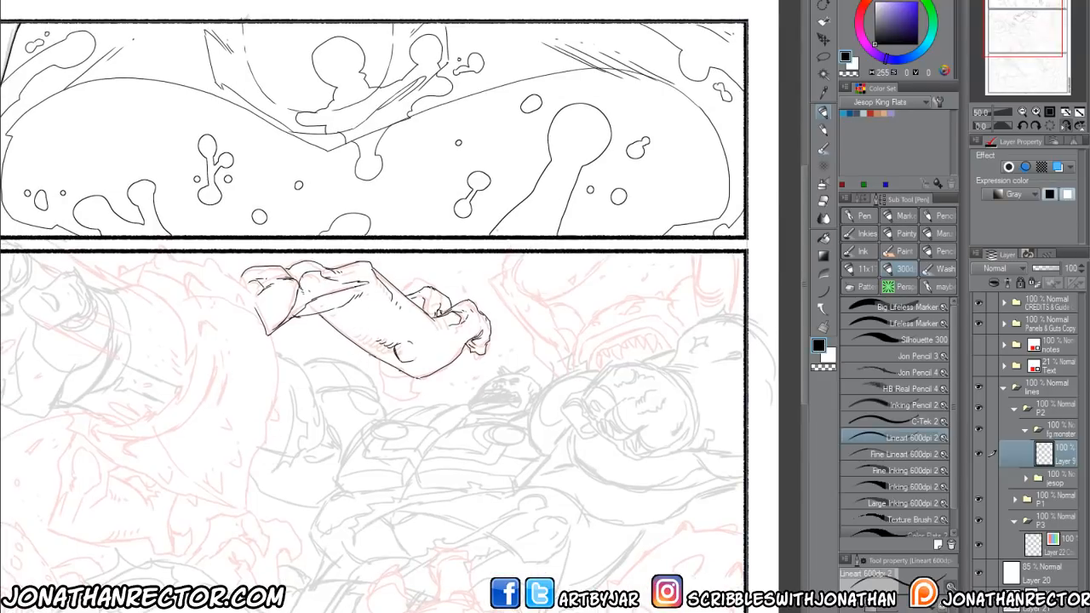
pyautogui.moveTo(358, 349)
pyautogui.mouseDown()
pyautogui.moveTo(368, 354)
pyautogui.moveTo(332, 351)
pyautogui.moveTo(360, 351)
pyautogui.mouseUp()
pyautogui.press('e')
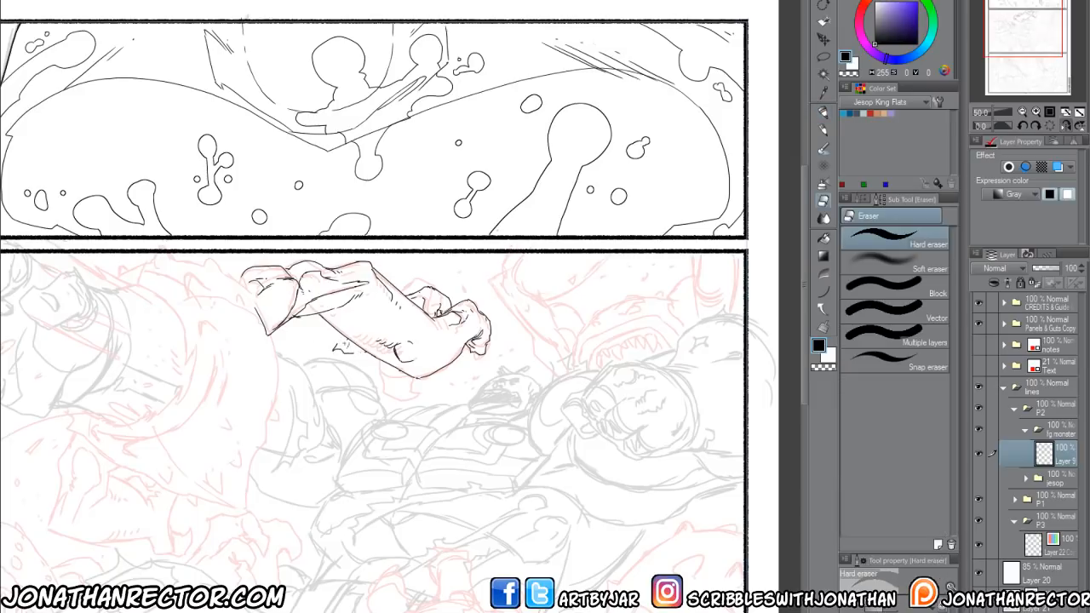
pyautogui.moveTo(356, 351)
pyautogui.mouseDown()
pyautogui.moveTo(332, 345)
pyautogui.moveTo(360, 339)
pyautogui.moveTo(378, 356)
pyautogui.mouseUp()
pyautogui.press('p')
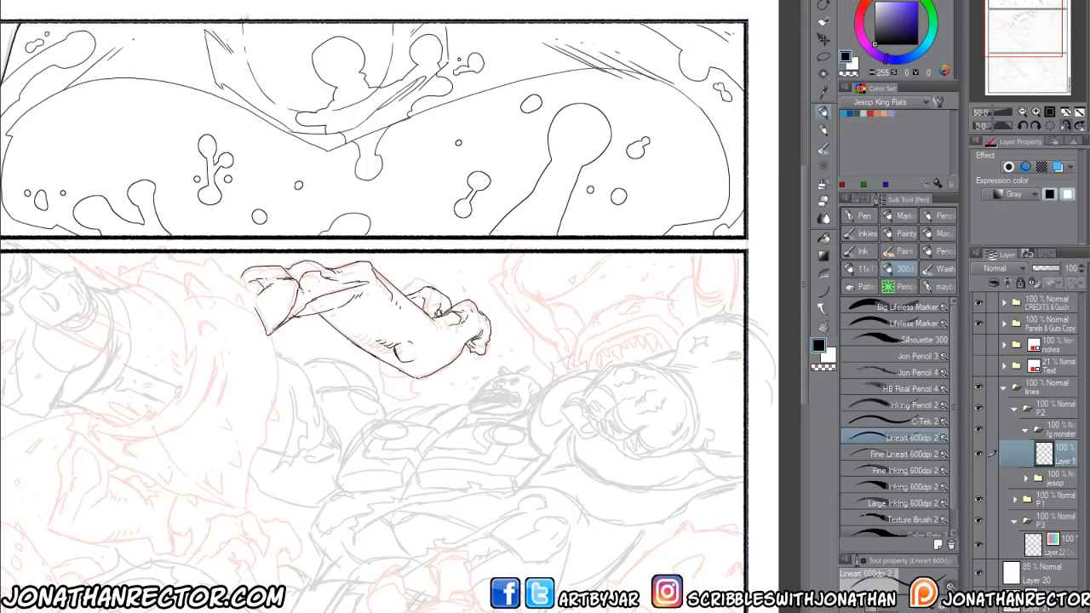
# Step: Ink the monster's torso outline from the armpit down and along the ragged lower edge, adding small scales inside
pyautogui.moveTo(392, 426); pyautogui.dragTo(446, 364)
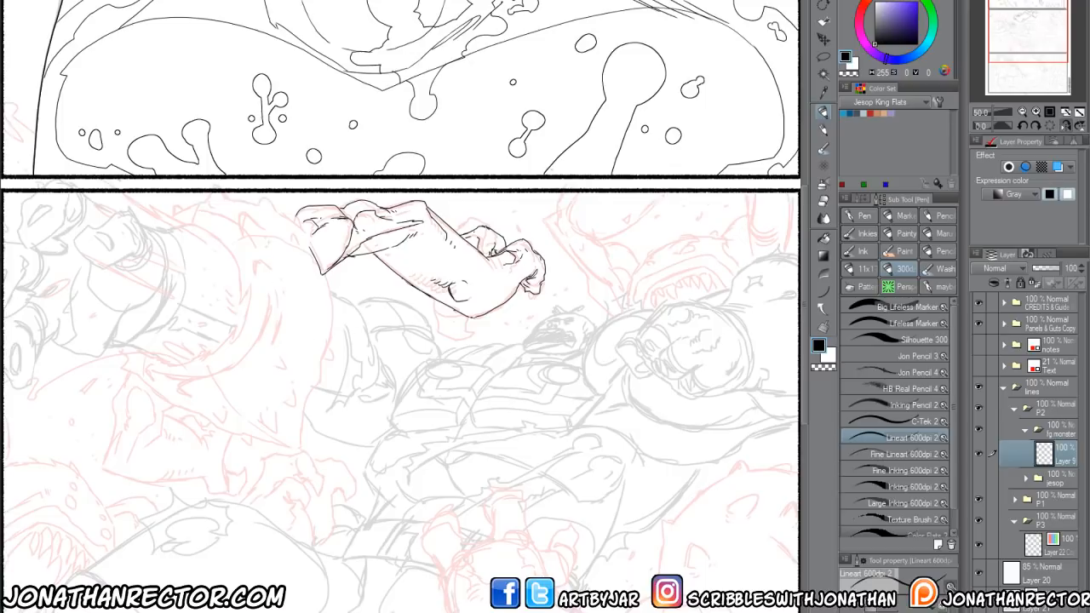
pyautogui.moveTo(400, 436); pyautogui.dragTo(312, 424)
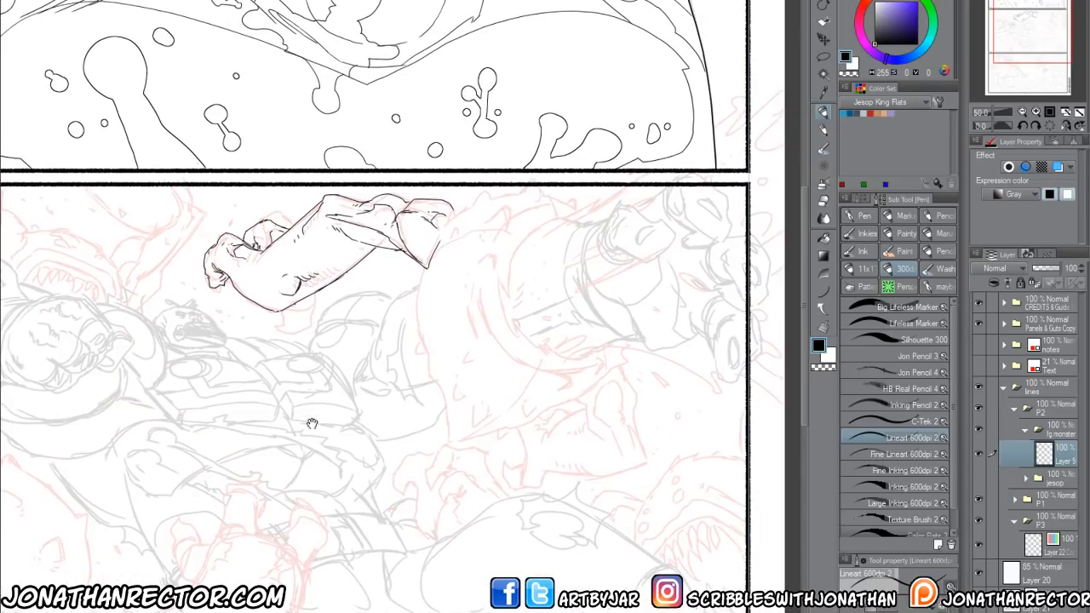
pyautogui.moveTo(420, 276)
pyautogui.mouseDown()
pyautogui.moveTo(414, 344)
pyautogui.moveTo(420, 335)
pyautogui.moveTo(450, 439)
pyautogui.moveTo(590, 391)
pyautogui.mouseUp()
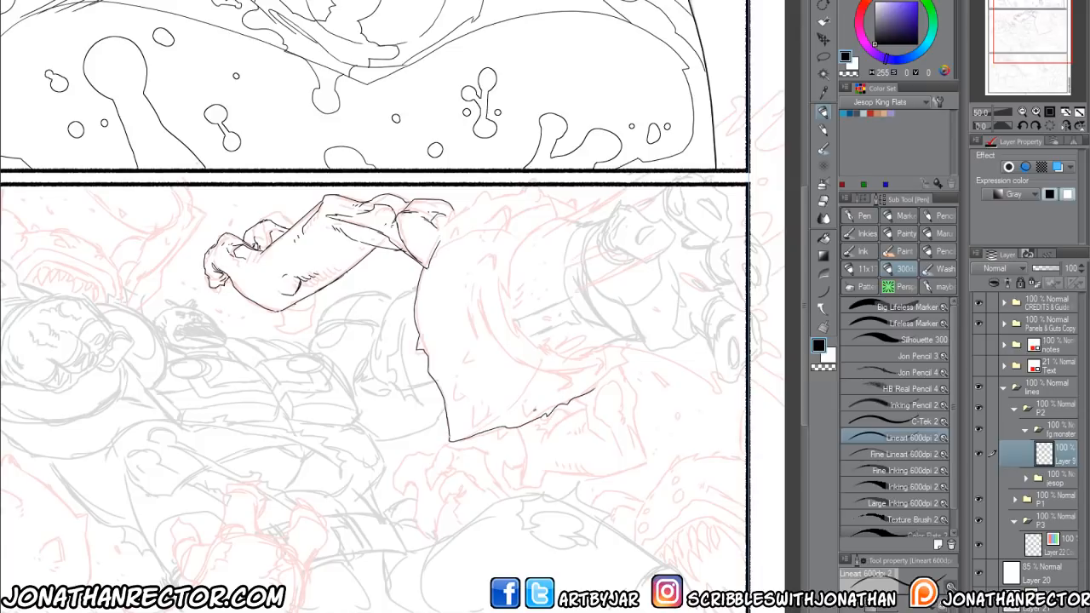
pyautogui.moveTo(537, 417)
pyautogui.mouseDown()
pyautogui.moveTo(522, 404)
pyautogui.moveTo(535, 404)
pyautogui.moveTo(471, 426)
pyautogui.moveTo(477, 407)
pyautogui.moveTo(454, 399)
pyautogui.moveTo(470, 353)
pyautogui.moveTo(441, 374)
pyautogui.moveTo(428, 332)
pyautogui.mouseUp()
pyautogui.moveTo(454, 425)
pyautogui.mouseDown()
pyautogui.moveTo(461, 431)
pyautogui.moveTo(451, 428)
pyautogui.mouseUp()
pyautogui.moveTo(419, 488); pyautogui.dragTo(369, 576)
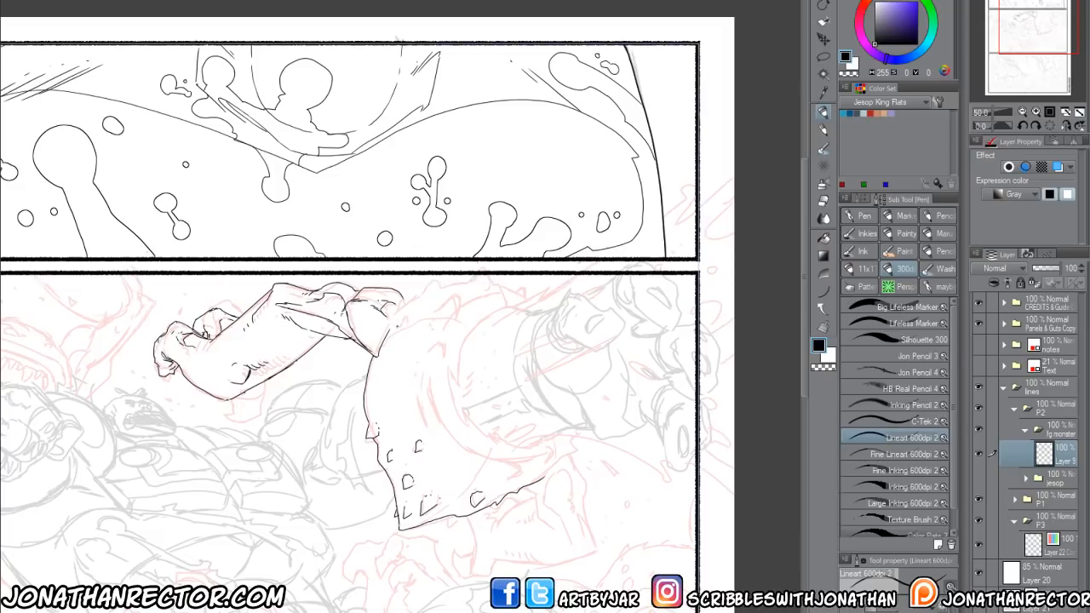
# Step: Ink the spiky upper edge of the monster's body, extend the lower edge and add scales near the shoulder
pyautogui.moveTo(397, 316)
pyautogui.mouseDown()
pyautogui.moveTo(411, 331)
pyautogui.moveTo(452, 295)
pyautogui.moveTo(456, 315)
pyautogui.mouseUp()
pyautogui.moveTo(396, 299)
pyautogui.mouseDown()
pyautogui.moveTo(403, 306)
pyautogui.moveTo(433, 281)
pyautogui.moveTo(530, 295)
pyautogui.mouseUp()
pyautogui.moveTo(546, 479); pyautogui.dragTo(554, 468)
pyautogui.moveTo(441, 341)
pyautogui.mouseDown()
pyautogui.moveTo(420, 359)
pyautogui.moveTo(428, 351)
pyautogui.mouseUp()
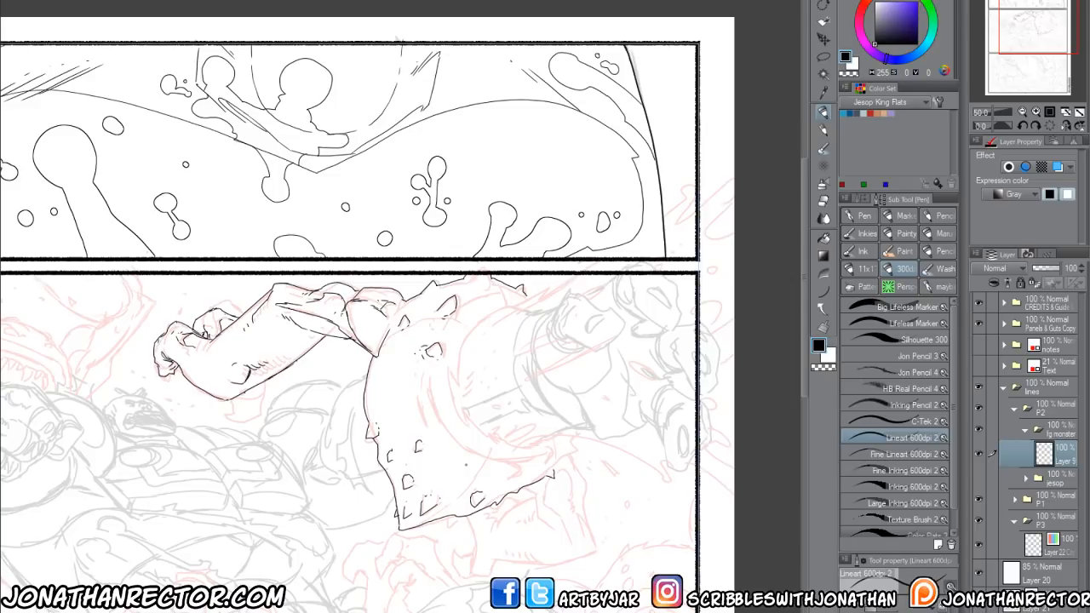
# Step: Clean up around the torso scales with the Hard eraser and ink another scale along the torso's outer edge
pyautogui.press('e')
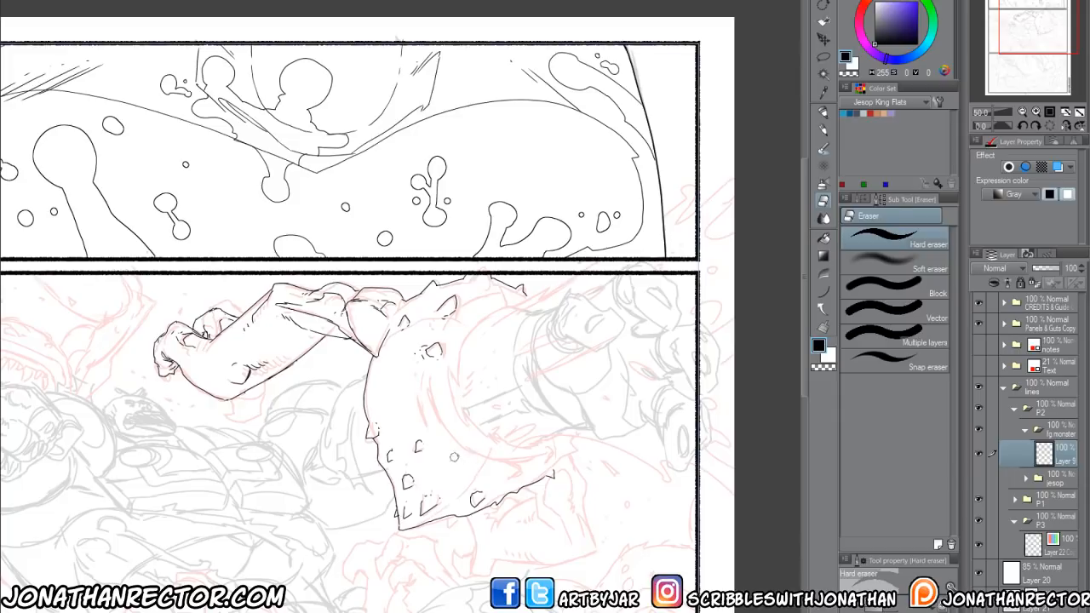
pyautogui.press('p')
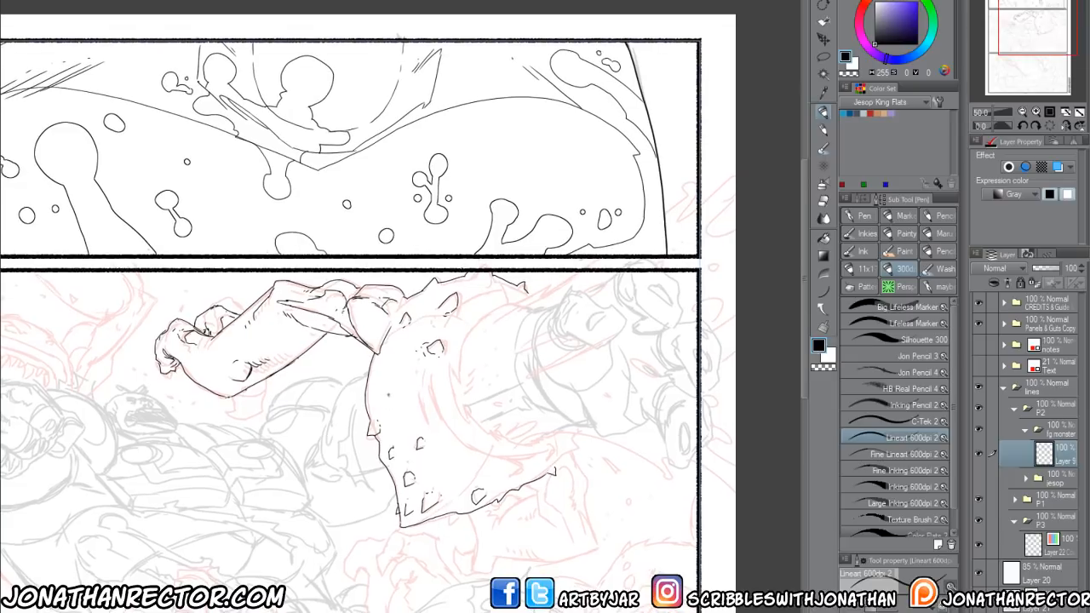
pyautogui.moveTo(385, 404); pyautogui.dragTo(392, 402)
pyautogui.scroll(1, 367, 315)
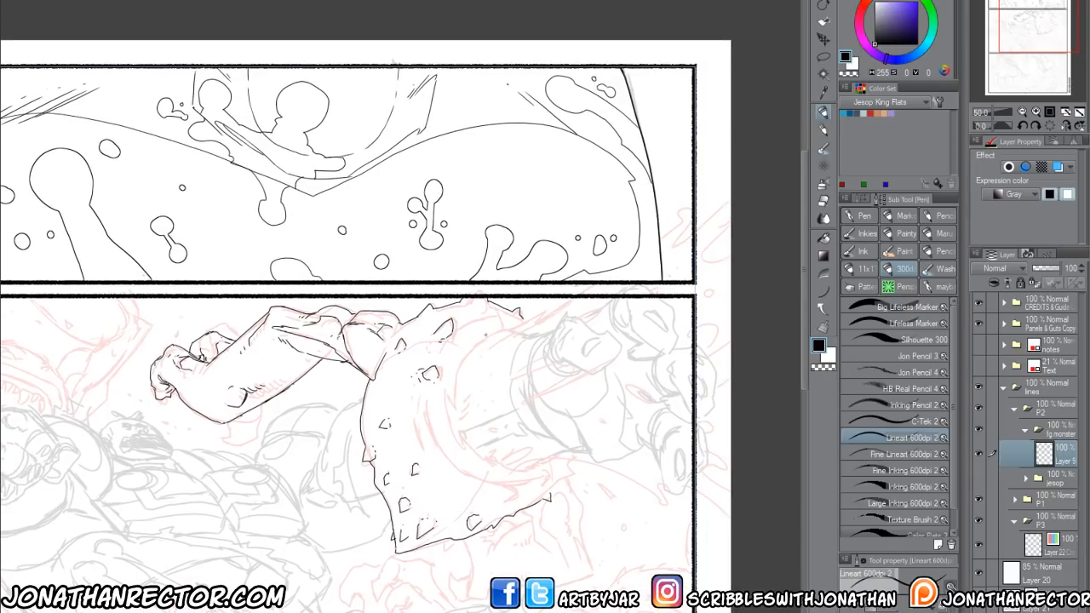
# Step: Ink the large inner curve of the monster's torso and add fold lines and hatching along it
pyautogui.moveTo(496, 331)
pyautogui.mouseDown()
pyautogui.moveTo(457, 371)
pyautogui.moveTo(450, 409)
pyautogui.moveTo(453, 369)
pyautogui.moveTo(457, 443)
pyautogui.mouseUp()
pyautogui.moveTo(460, 431)
pyautogui.mouseDown()
pyautogui.moveTo(496, 460)
pyautogui.moveTo(557, 460)
pyautogui.mouseUp()
pyautogui.moveTo(528, 467)
pyautogui.mouseDown()
pyautogui.moveTo(569, 456)
pyautogui.moveTo(552, 467)
pyautogui.mouseUp()
pyautogui.moveTo(493, 483)
pyautogui.mouseDown()
pyautogui.moveTo(557, 472)
pyautogui.moveTo(518, 481)
pyautogui.mouseUp()
pyautogui.moveTo(475, 477)
pyautogui.mouseDown()
pyautogui.moveTo(490, 483)
pyautogui.moveTo(466, 472)
pyautogui.moveTo(542, 481)
pyautogui.moveTo(521, 487)
pyautogui.mouseUp()
pyautogui.moveTo(441, 410); pyautogui.dragTo(428, 447)
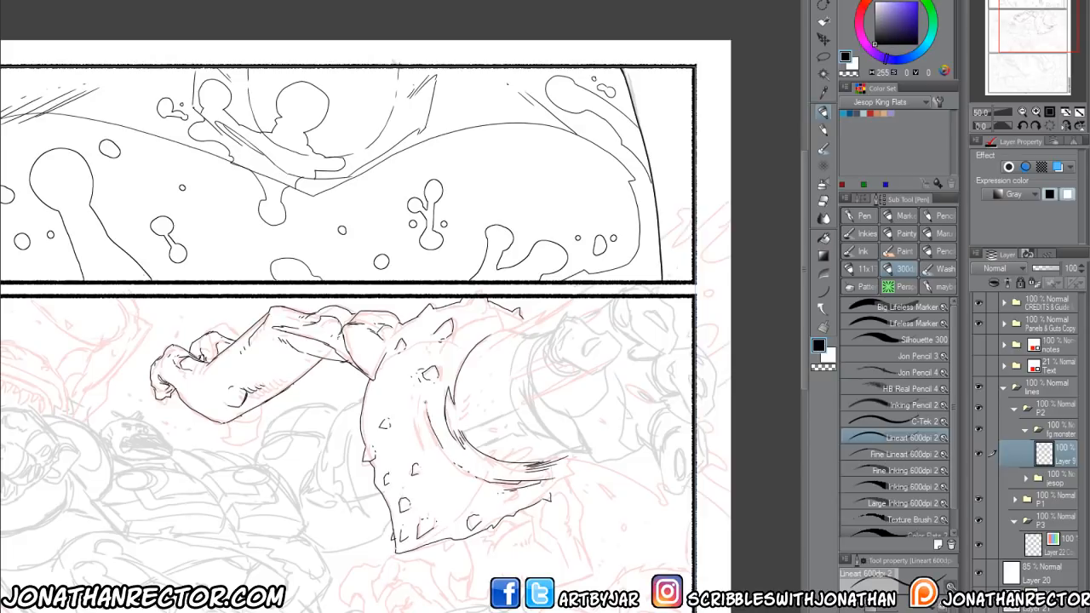
pyautogui.moveTo(423, 410); pyautogui.dragTo(442, 464)
pyautogui.moveTo(438, 383)
pyautogui.mouseDown()
pyautogui.moveTo(446, 347)
pyautogui.moveTo(500, 315)
pyautogui.moveTo(526, 315)
pyautogui.moveTo(474, 320)
pyautogui.mouseUp()
# Step: Show the jesop folder and extend the monster's upper and lower body edges to meet Jesop's inked figure
pyautogui.click(978, 477)
pyautogui.click(979, 477)
pyautogui.click(980, 479)
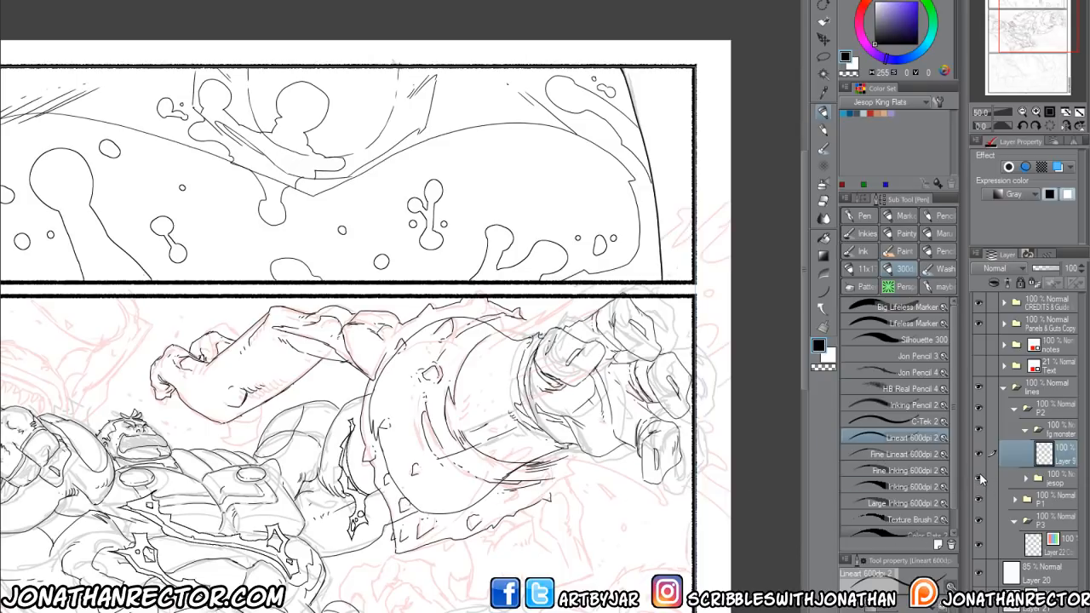
pyautogui.moveTo(553, 492); pyautogui.dragTo(576, 478)
pyautogui.moveTo(569, 480); pyautogui.dragTo(587, 458)
pyautogui.moveTo(521, 324); pyautogui.dragTo(576, 300)
# Step: Lower the jesop folder's opacity to 36% and reselect the line layer in the fg monster folder
pyautogui.click(1046, 478)
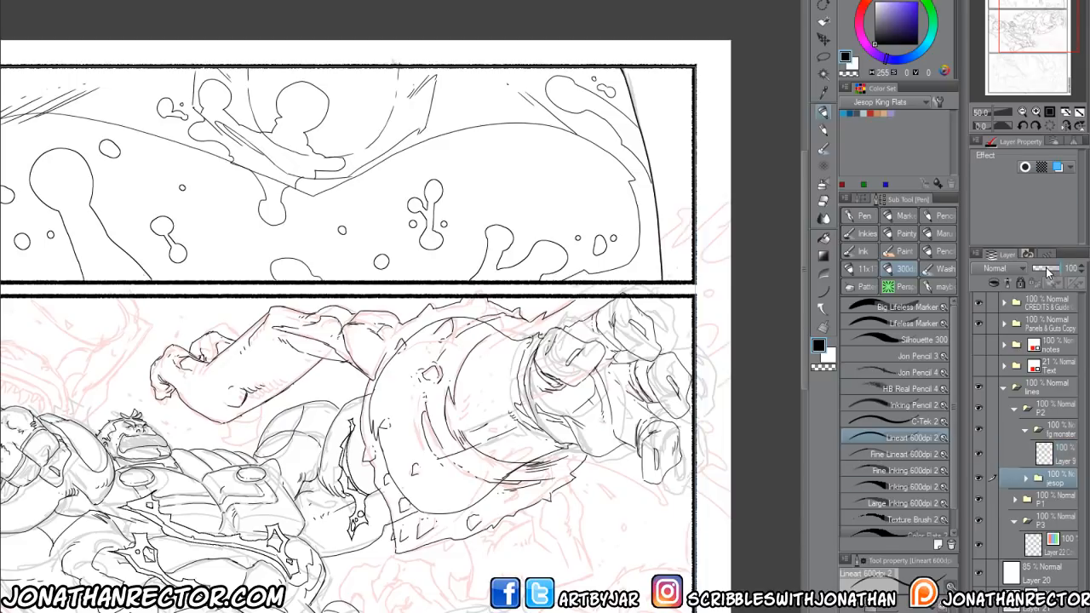
pyautogui.moveTo(1061, 269); pyautogui.dragTo(1040, 268)
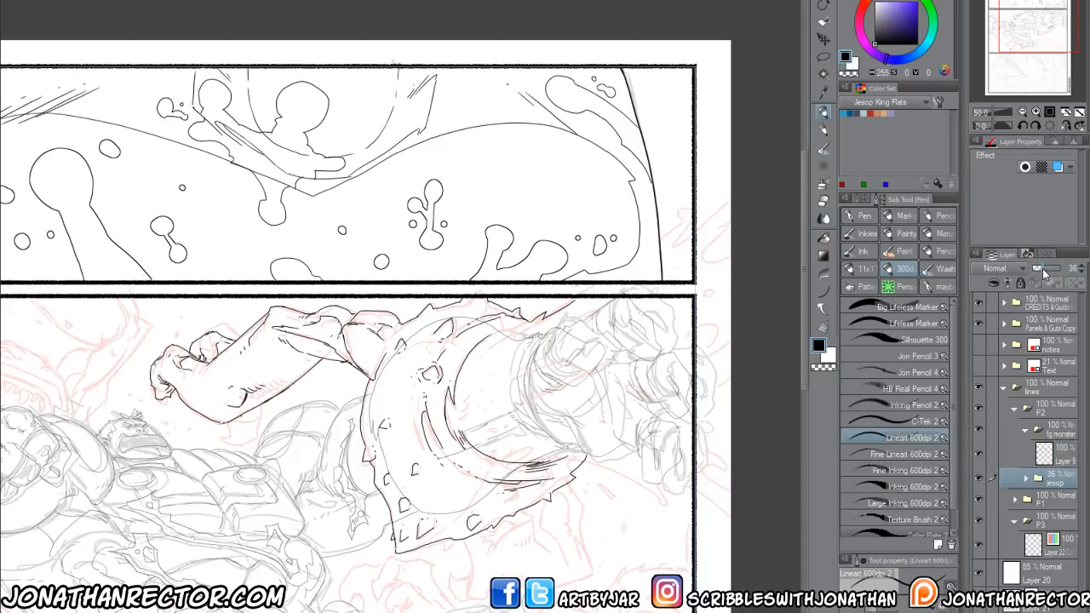
pyautogui.click(1059, 458)
pyautogui.moveTo(390, 547); pyautogui.dragTo(393, 547)
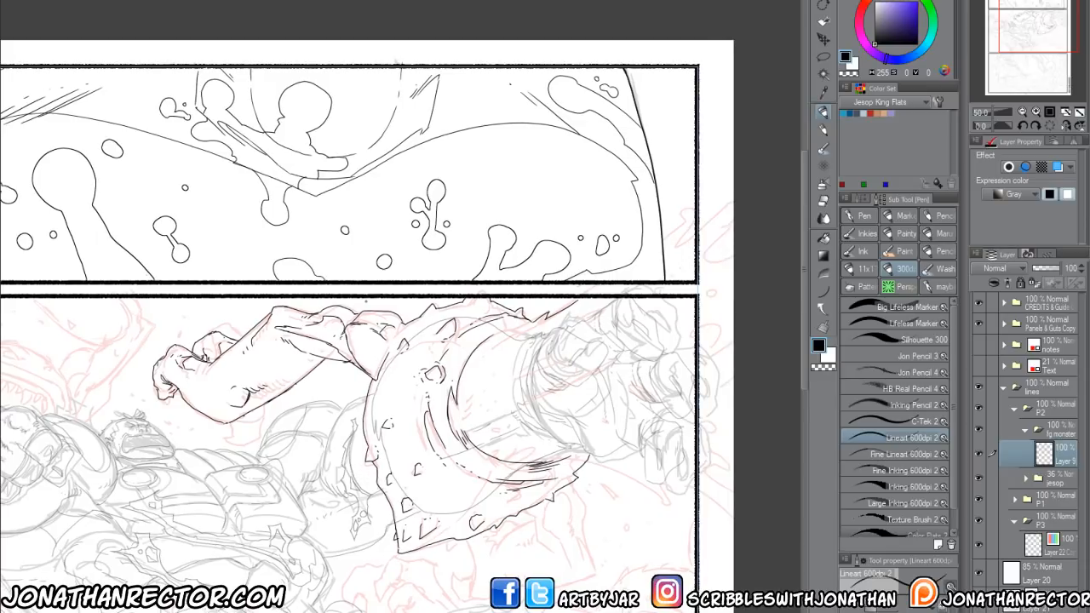
pyautogui.moveTo(392, 548); pyautogui.dragTo(462, 513)
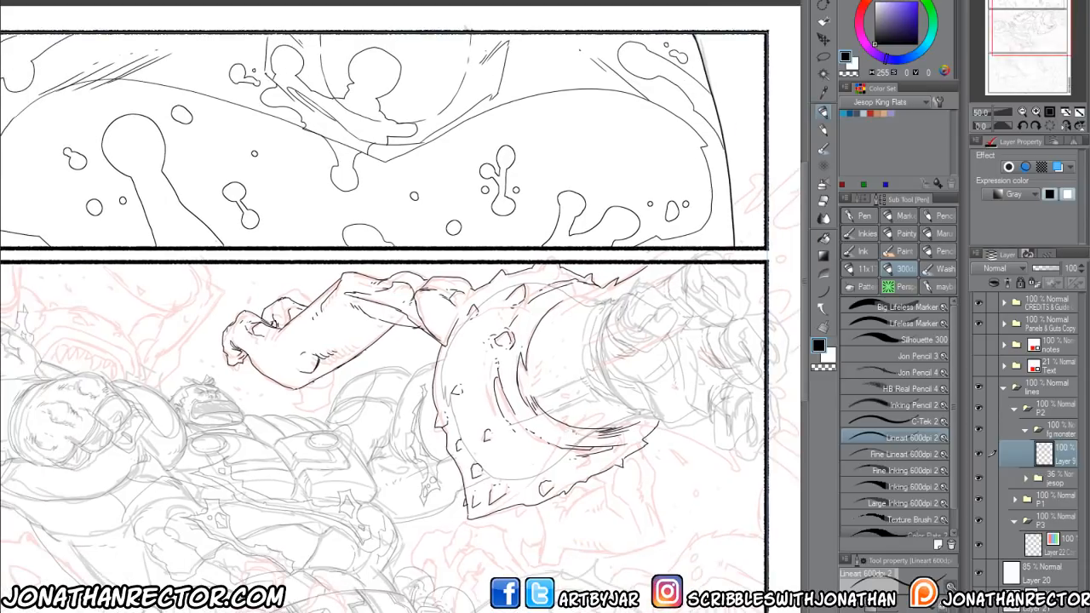
# Step: Ink short hatching and texture marks along the inner curve and upper edge of the monster's torso
pyautogui.moveTo(581, 431); pyautogui.dragTo(558, 445)
pyautogui.moveTo(564, 438); pyautogui.dragTo(557, 444)
pyautogui.moveTo(536, 317); pyautogui.dragTo(525, 322)
pyautogui.moveTo(532, 319); pyautogui.dragTo(522, 330)
pyautogui.moveTo(562, 296); pyautogui.dragTo(550, 310)
pyautogui.moveTo(572, 293)
pyautogui.mouseDown()
pyautogui.moveTo(554, 302)
pyautogui.moveTo(591, 302)
pyautogui.mouseUp()
pyautogui.moveTo(527, 334); pyautogui.dragTo(519, 347)
# Step: Ink long trailing lines from the monster's upper and lower body edges past the panel border, adding small droplets beside it
pyautogui.moveTo(542, 319); pyautogui.dragTo(465, 376)
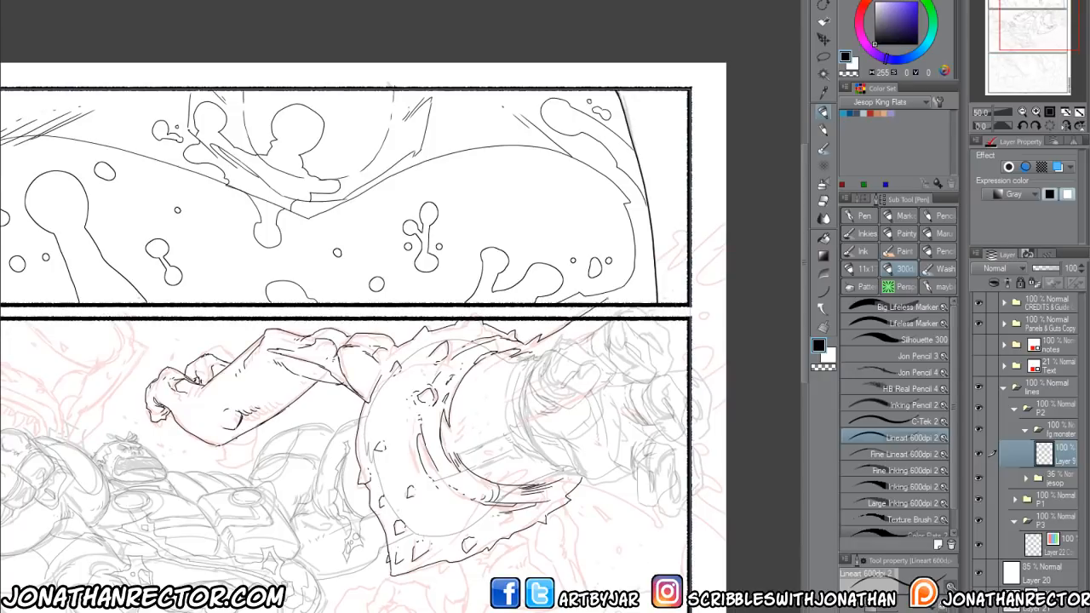
pyautogui.moveTo(607, 300); pyautogui.dragTo(728, 218)
pyautogui.moveTo(724, 257); pyautogui.dragTo(709, 279)
pyautogui.moveTo(385, 545); pyautogui.dragTo(331, 517)
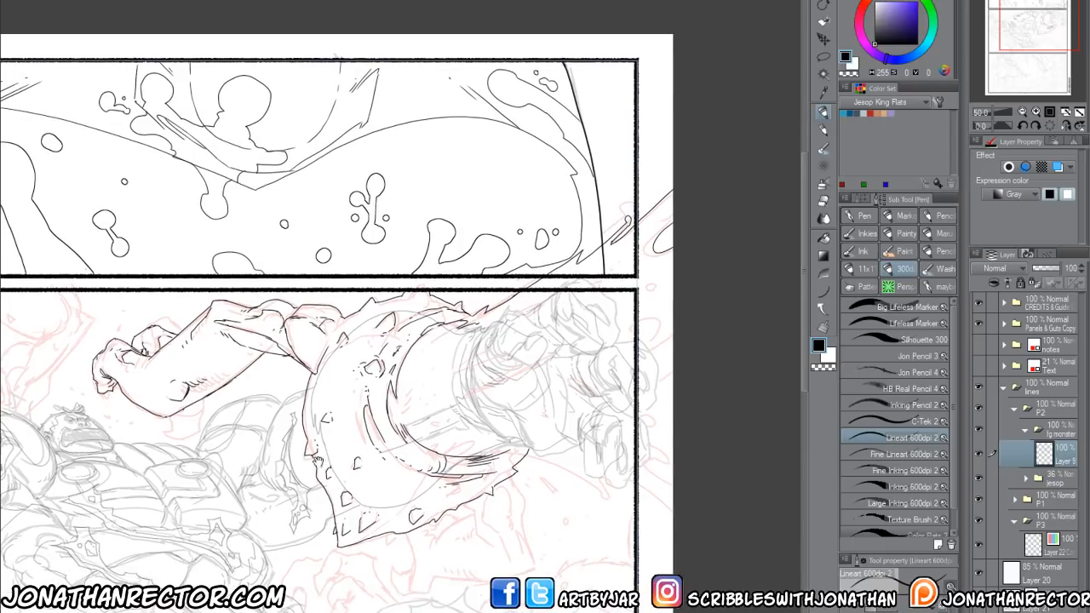
pyautogui.moveTo(419, 484); pyautogui.dragTo(334, 488)
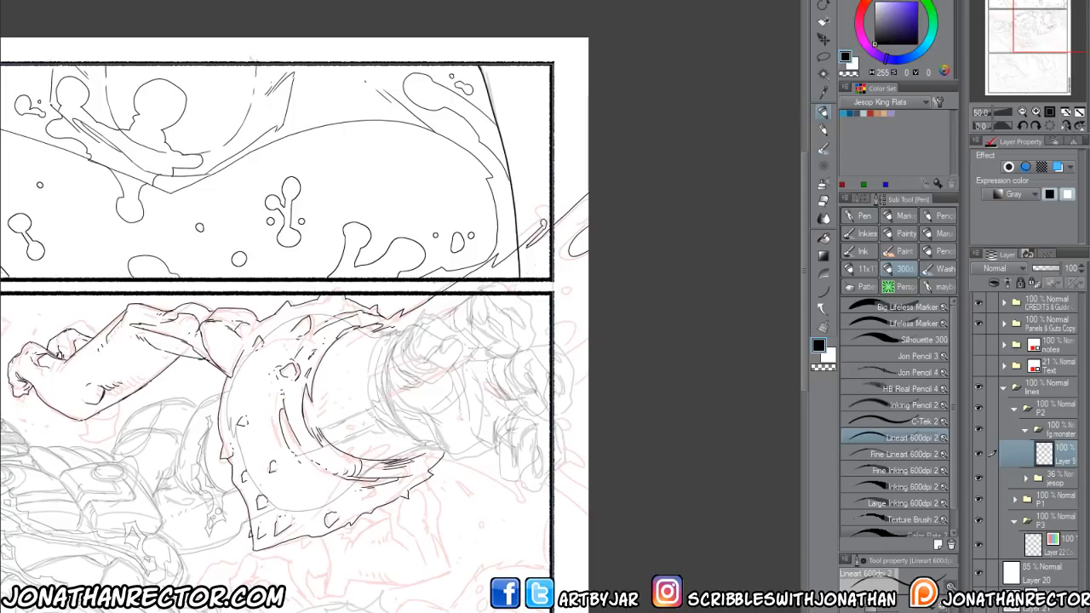
pyautogui.moveTo(399, 460); pyautogui.dragTo(605, 525)
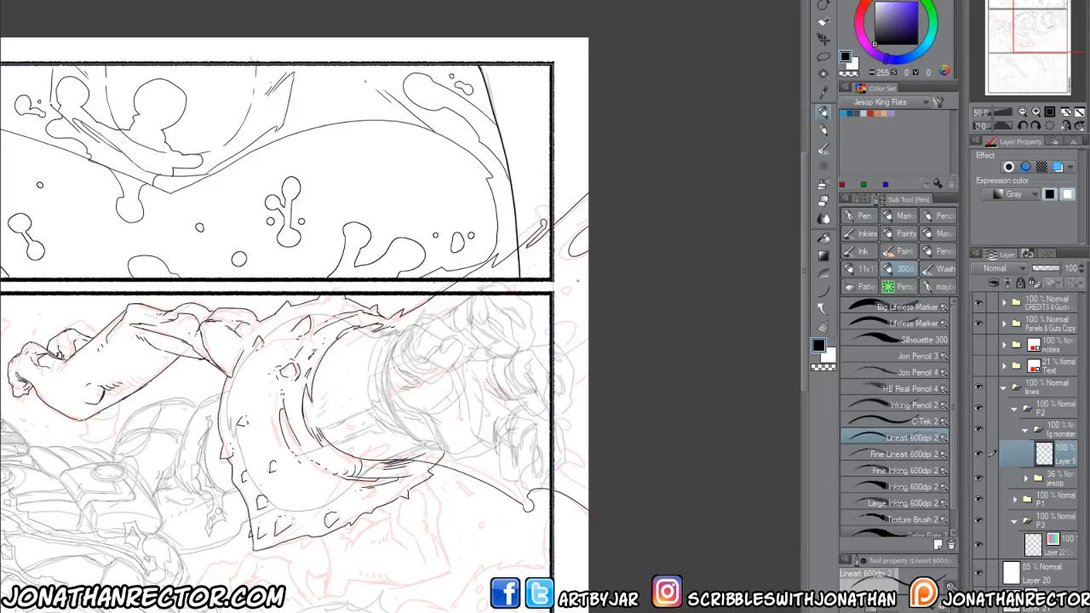
pyautogui.moveTo(577, 289)
pyautogui.mouseDown()
pyautogui.moveTo(562, 299)
pyautogui.moveTo(577, 275)
pyautogui.mouseUp()
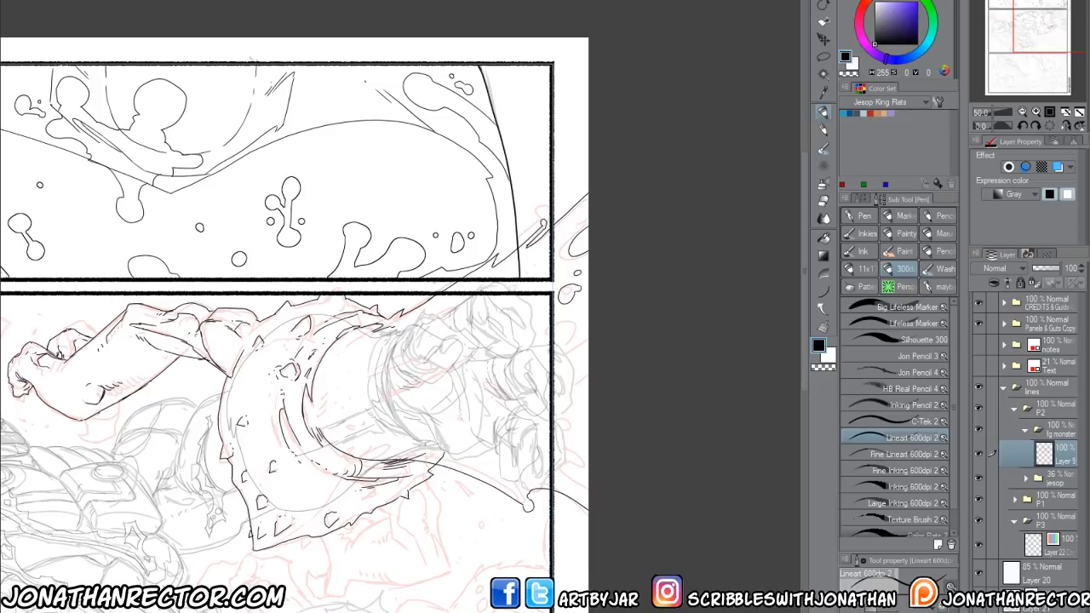
# Step: Open thumbnails_pg01_16.clip from the 3Thumbnails folder of issue 001 - Diamonds and Doblins
pyautogui.scroll(2, 175, 363)
pyautogui.moveTo(176, 363); pyautogui.dragTo(391, 360)
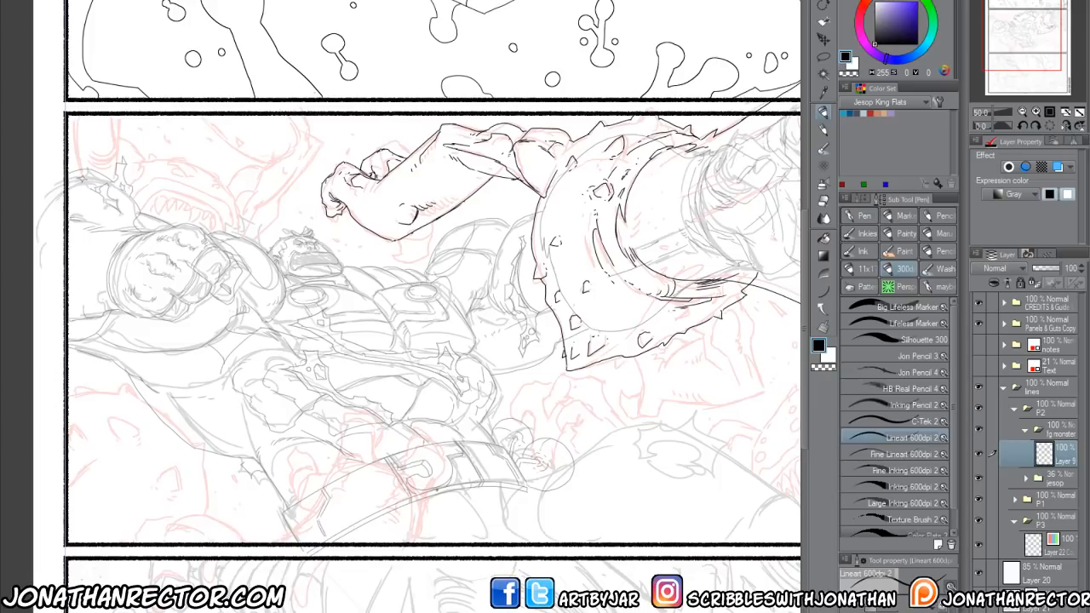
pyautogui.hotkey('ctrl', 'o')
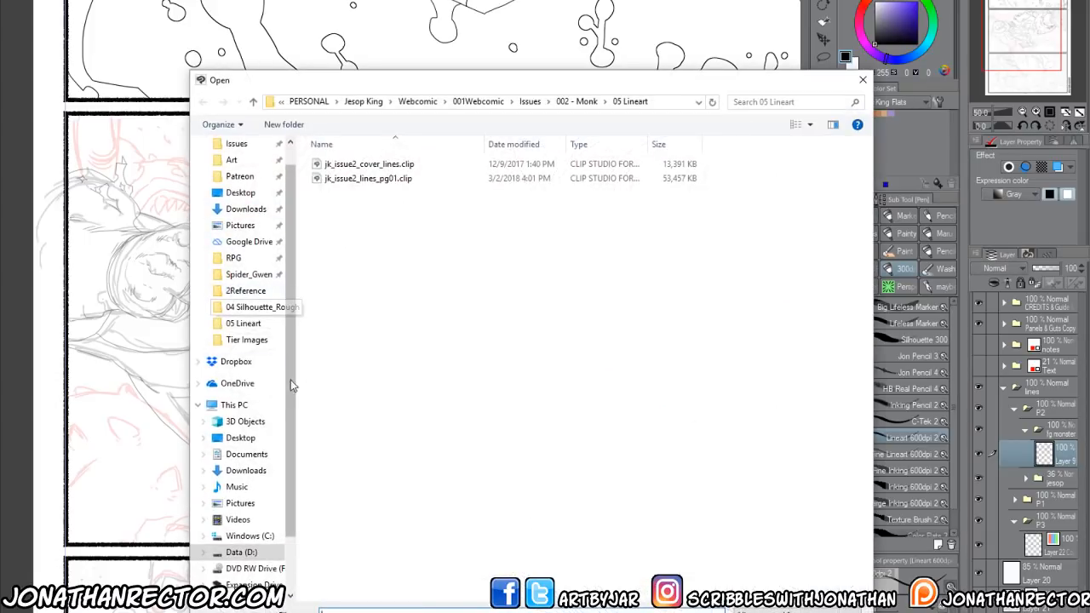
pyautogui.click(588, 102)
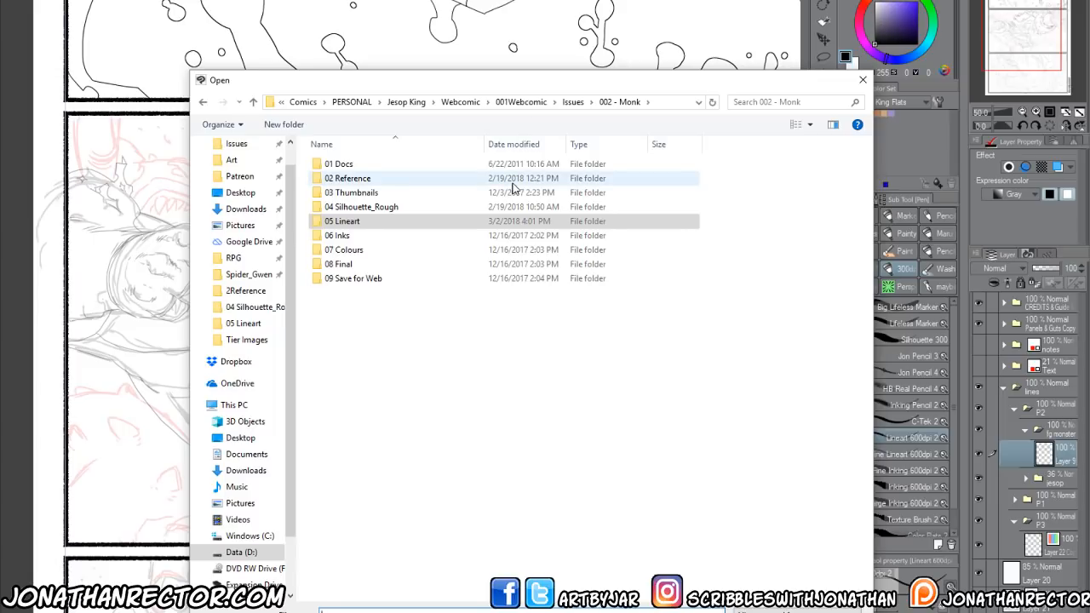
pyautogui.click(570, 104)
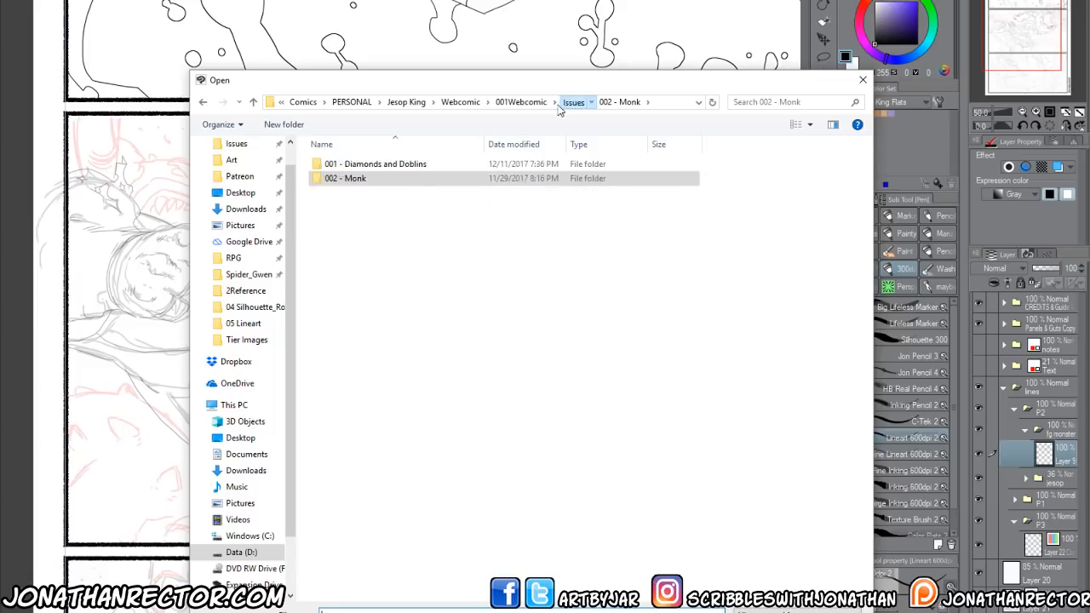
pyautogui.click(368, 164)
pyautogui.doubleClick(371, 167)
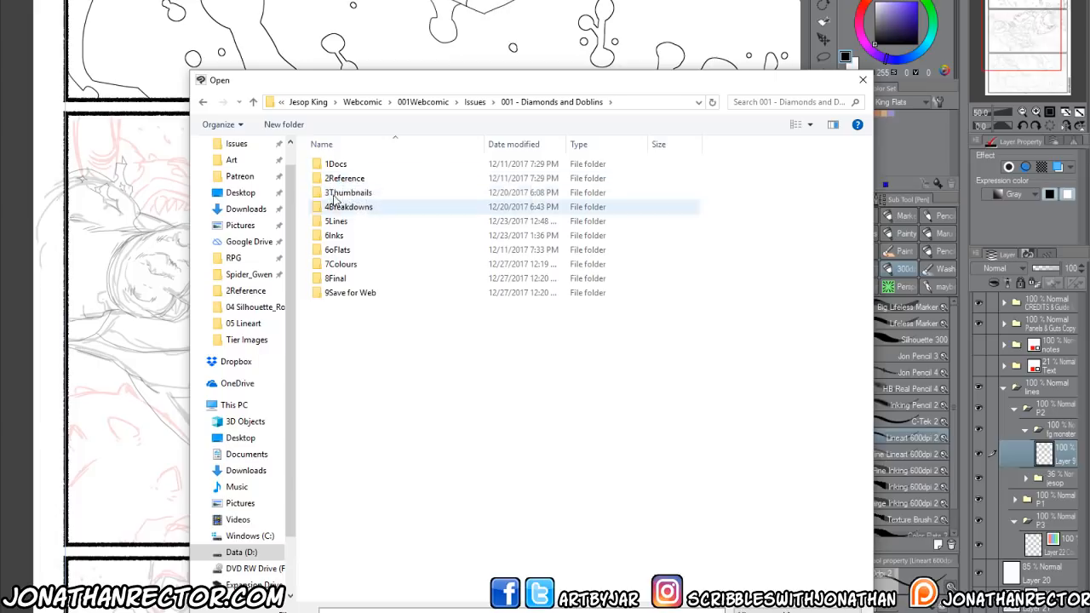
pyautogui.doubleClick(341, 194)
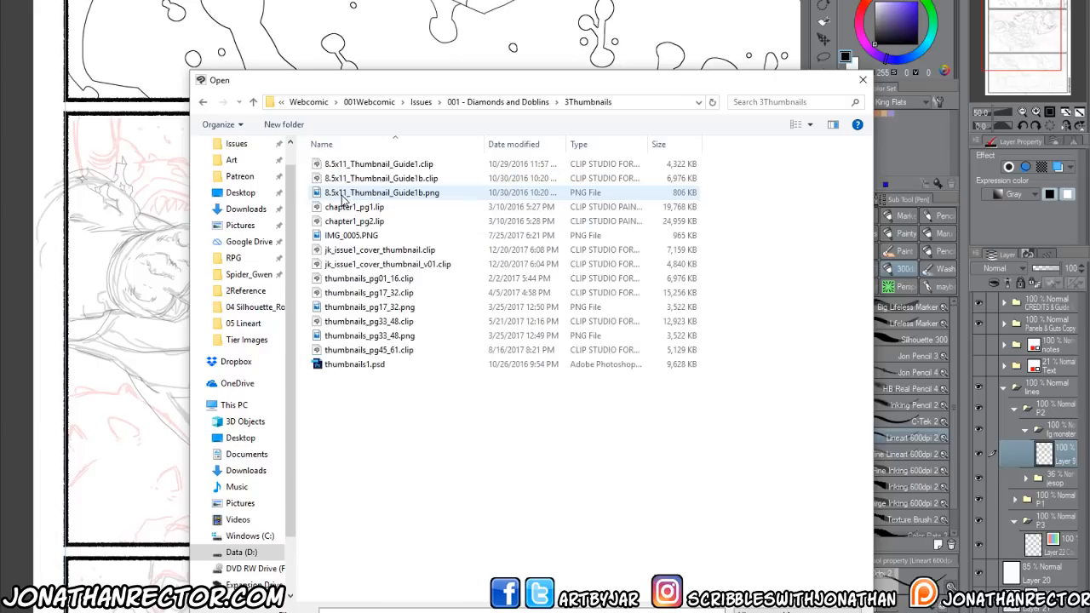
pyautogui.click(490, 102)
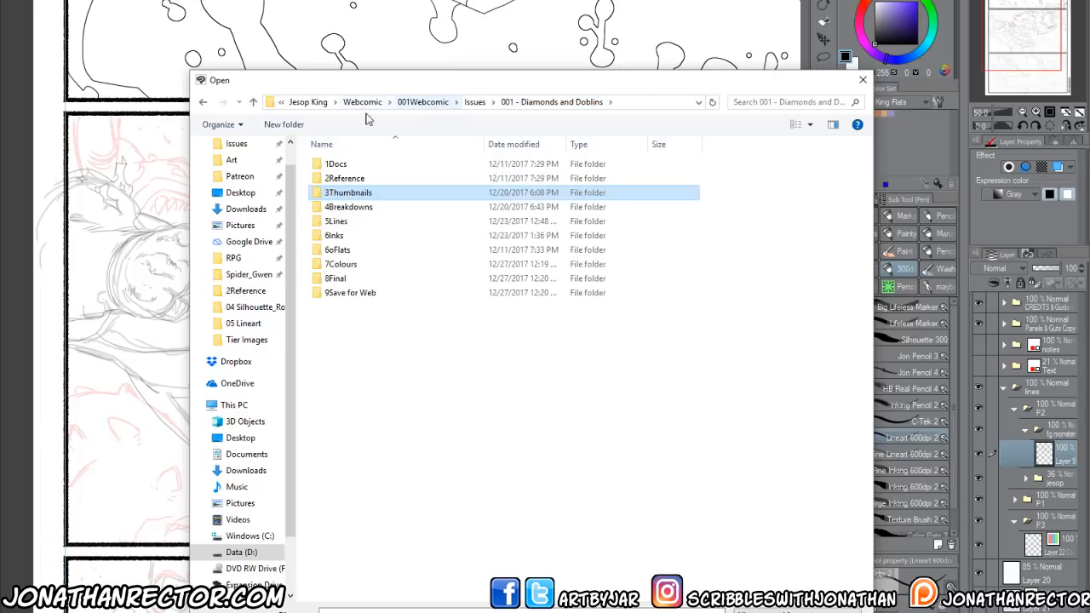
pyautogui.doubleClick(336, 196)
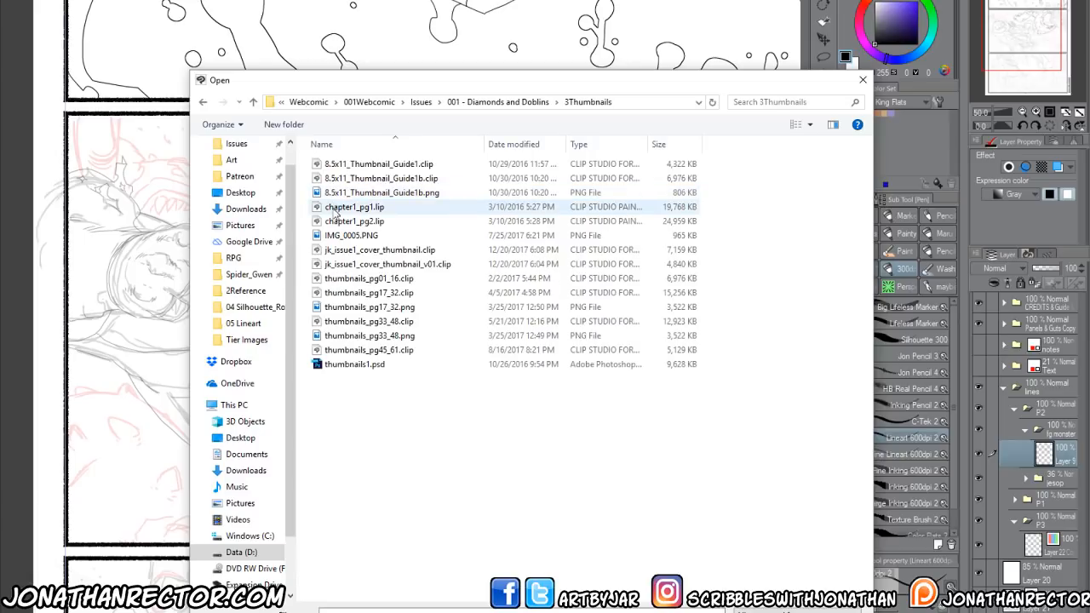
pyautogui.click(339, 280)
pyautogui.press('Return')
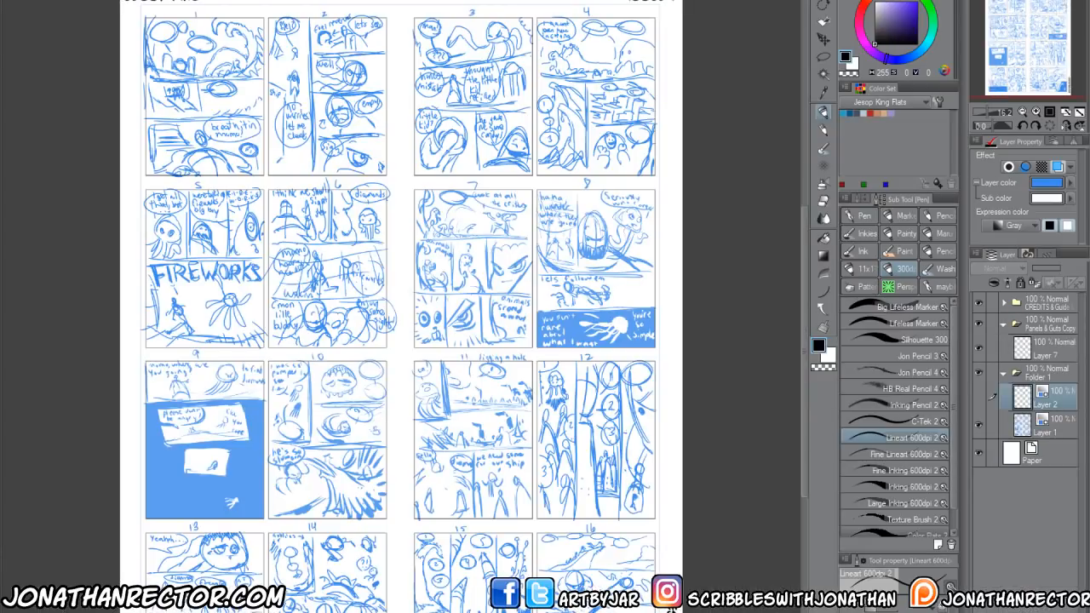
# Step: Examine the issue 1 page thumbnails, enlarging the first pages and hiding the palettes, and return to the lineart page
pyautogui.moveTo(261, 348); pyautogui.dragTo(296, 392)
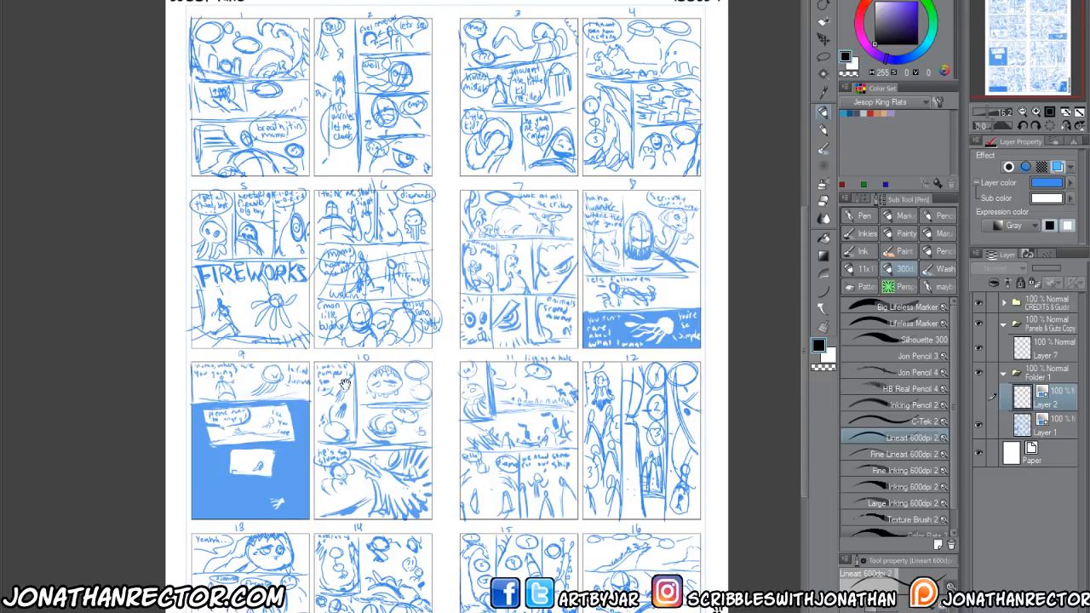
pyautogui.moveTo(344, 385); pyautogui.dragTo(355, 431)
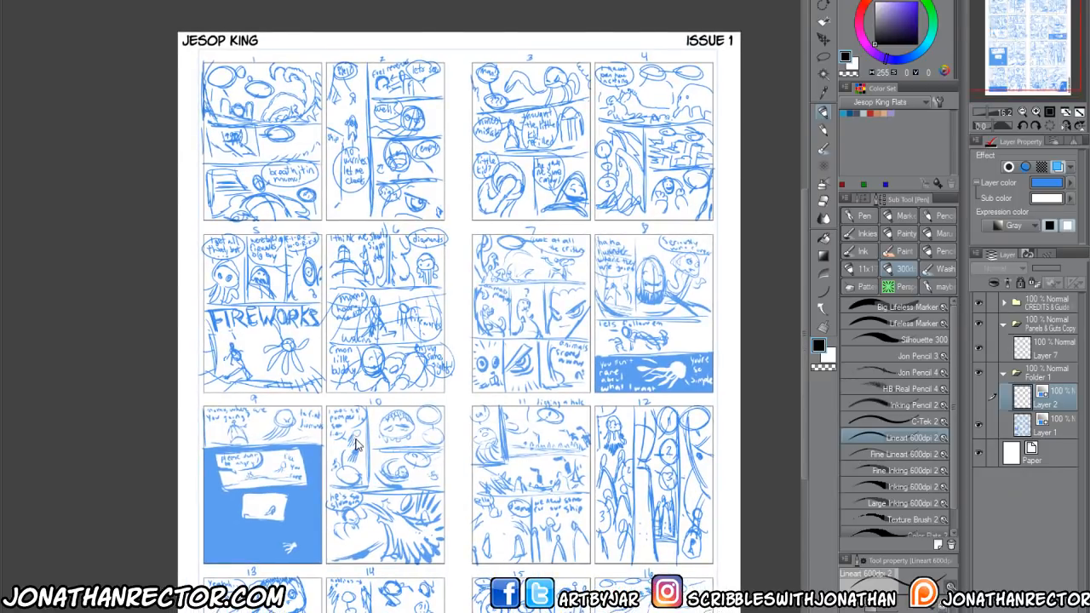
pyautogui.scroll(4, 356, 445)
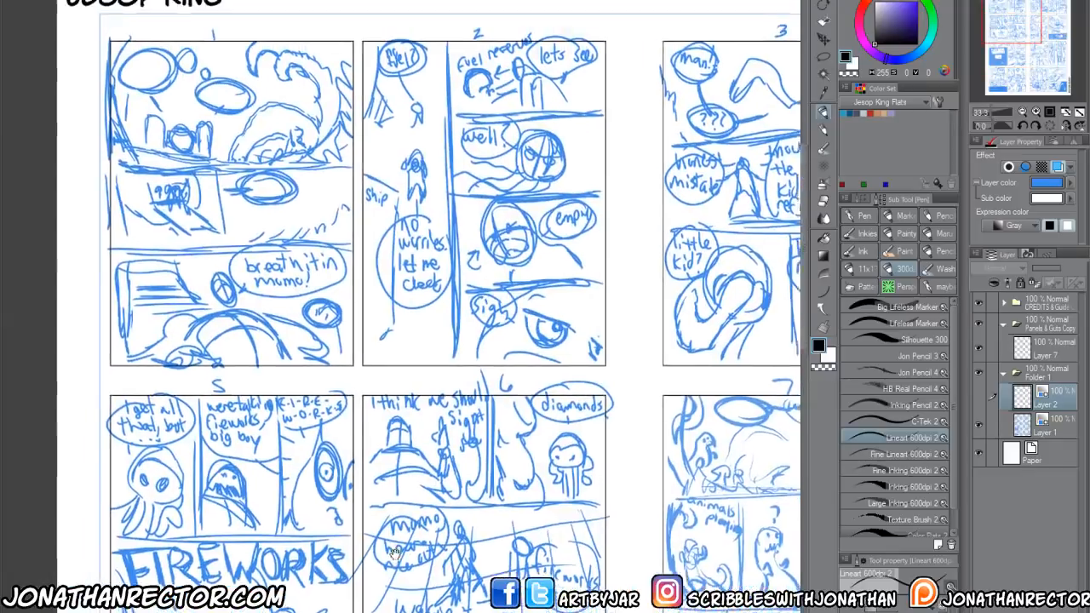
pyautogui.moveTo(394, 552); pyautogui.dragTo(436, 552)
pyautogui.press('Tab')
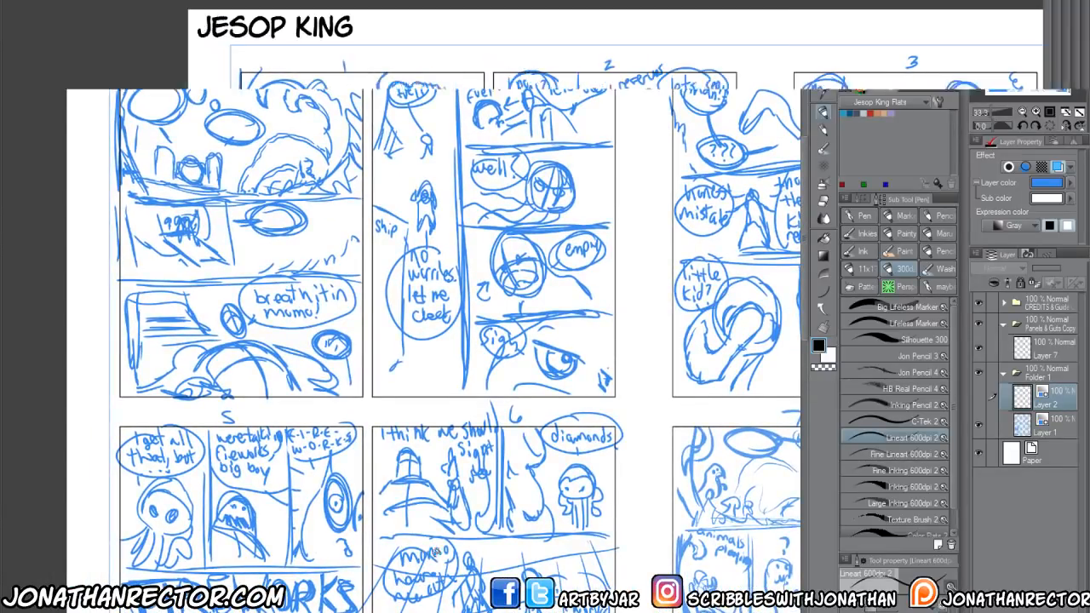
pyautogui.moveTo(503, 502); pyautogui.dragTo(359, 480)
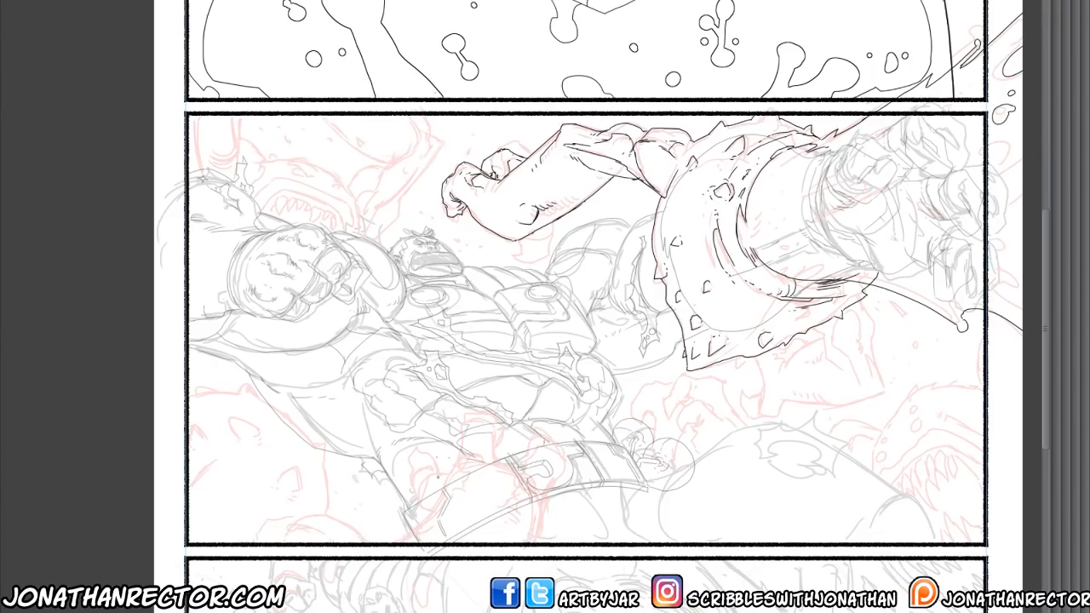
# Step: Review the lineart page's panels with the palettes restored, temporarily showing the Text folder to check lettering placement in panels two and three
pyautogui.scroll(-5, 588, 306)
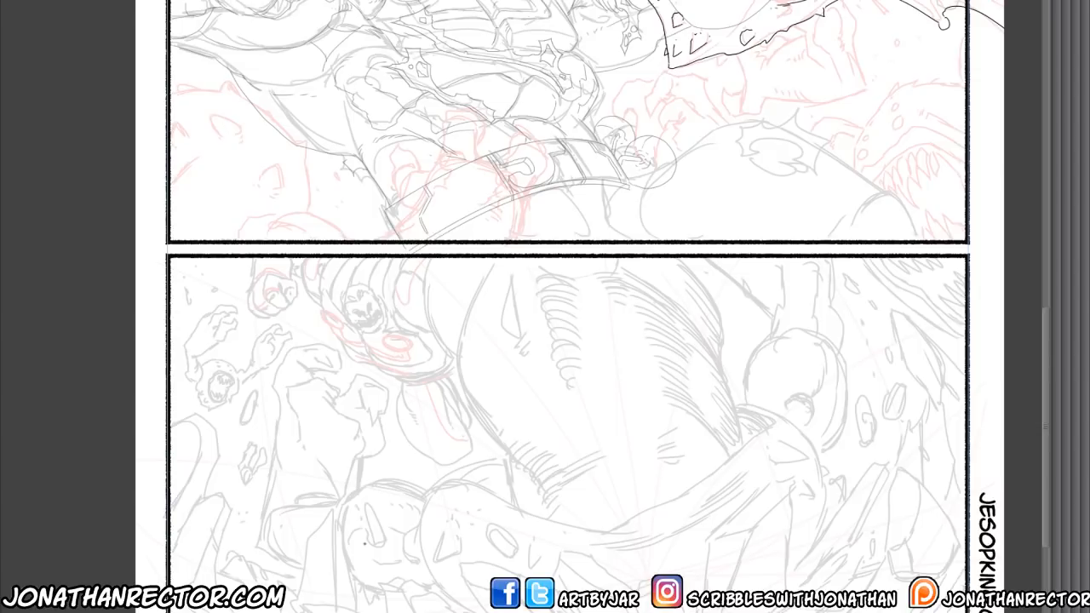
pyautogui.scroll(10, 443, 336)
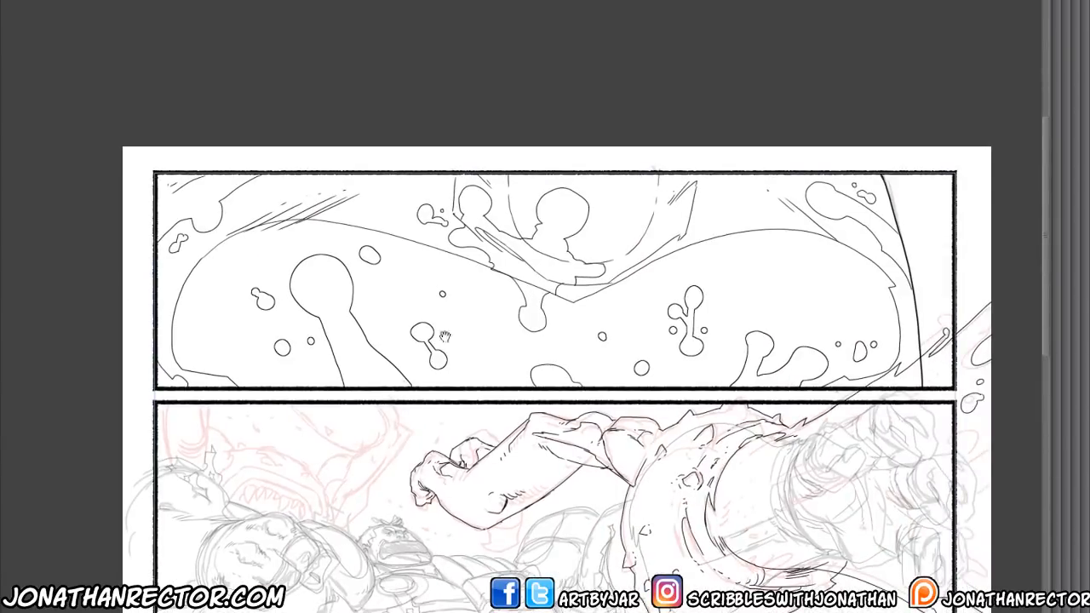
pyautogui.moveTo(444, 337); pyautogui.dragTo(372, 89)
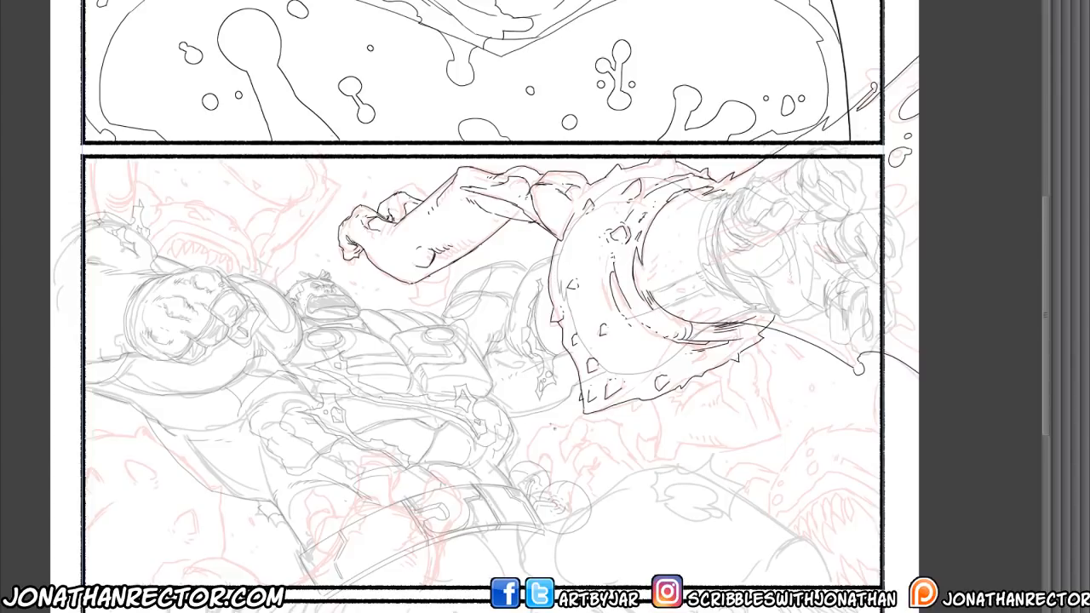
pyautogui.press('Tab')
pyautogui.moveTo(301, 501); pyautogui.dragTo(421, 504)
pyautogui.moveTo(329, 609); pyautogui.dragTo(306, 369)
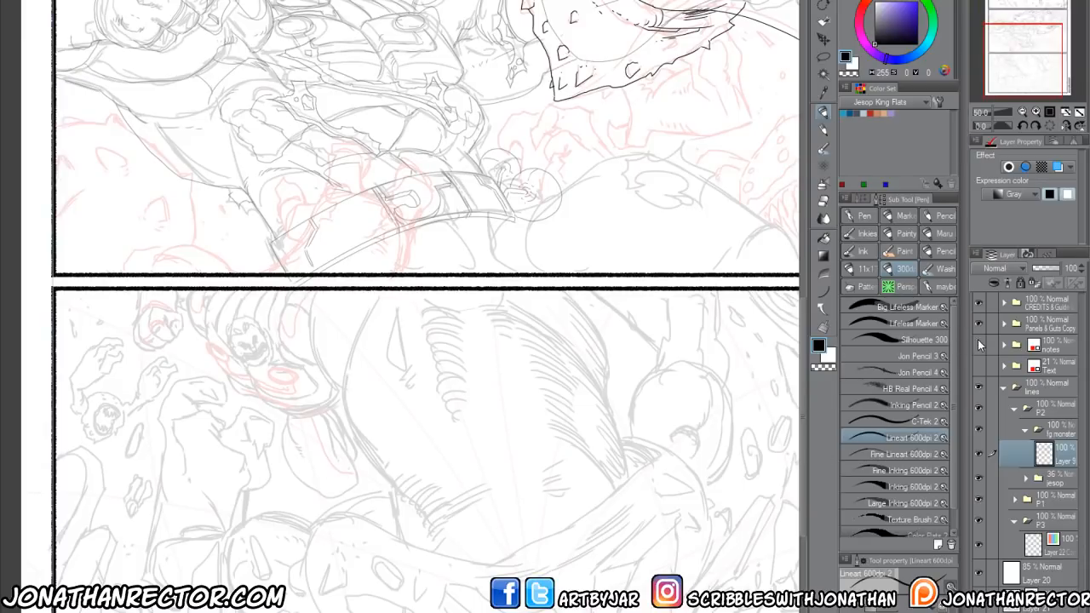
pyautogui.click(980, 366)
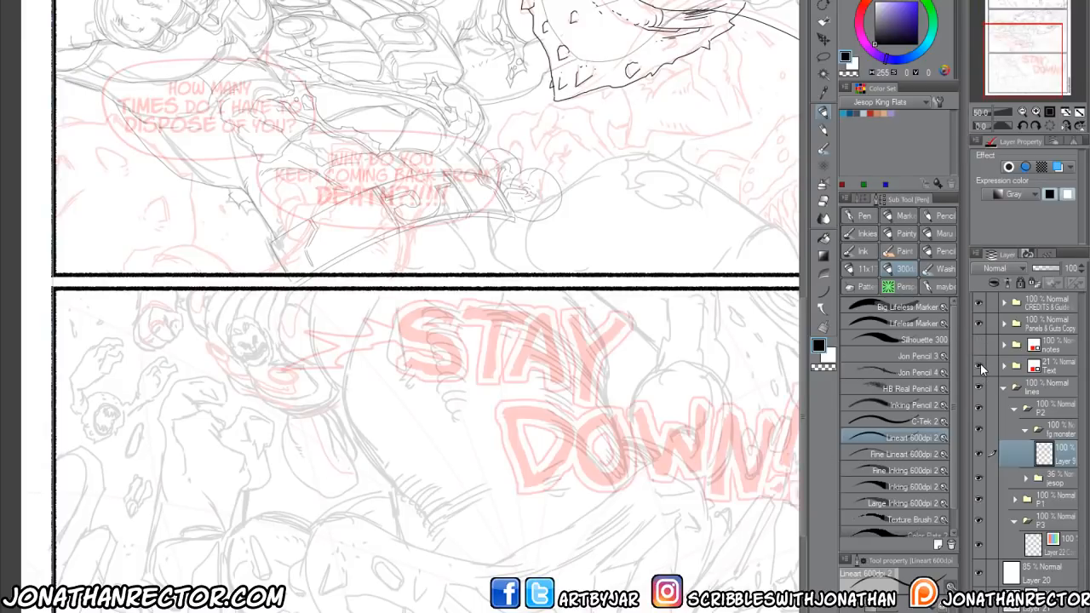
pyautogui.click(980, 368)
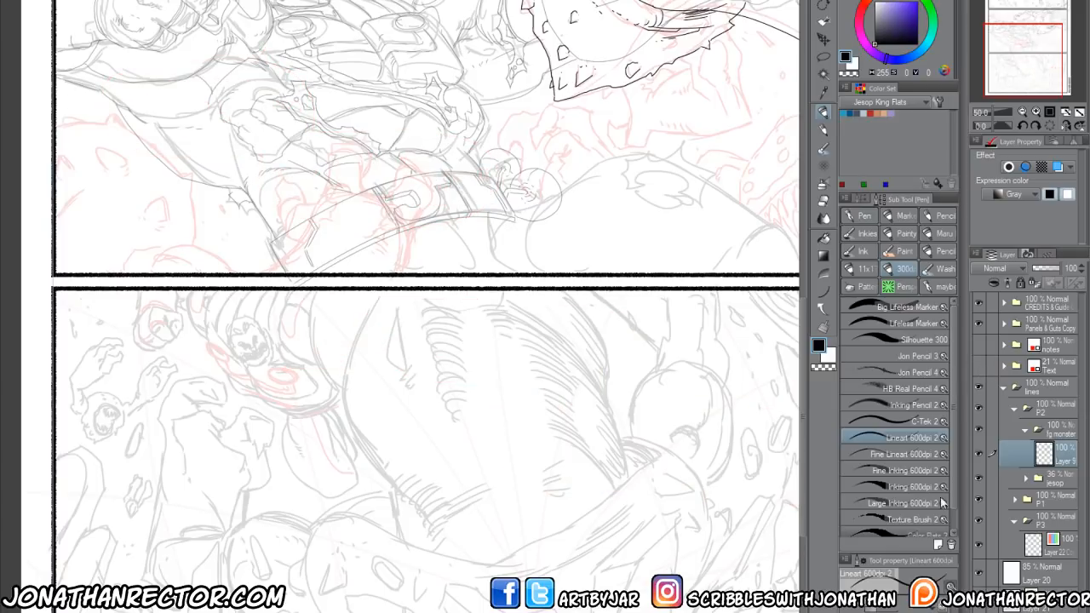
pyautogui.moveTo(267, 377); pyautogui.dragTo(352, 510)
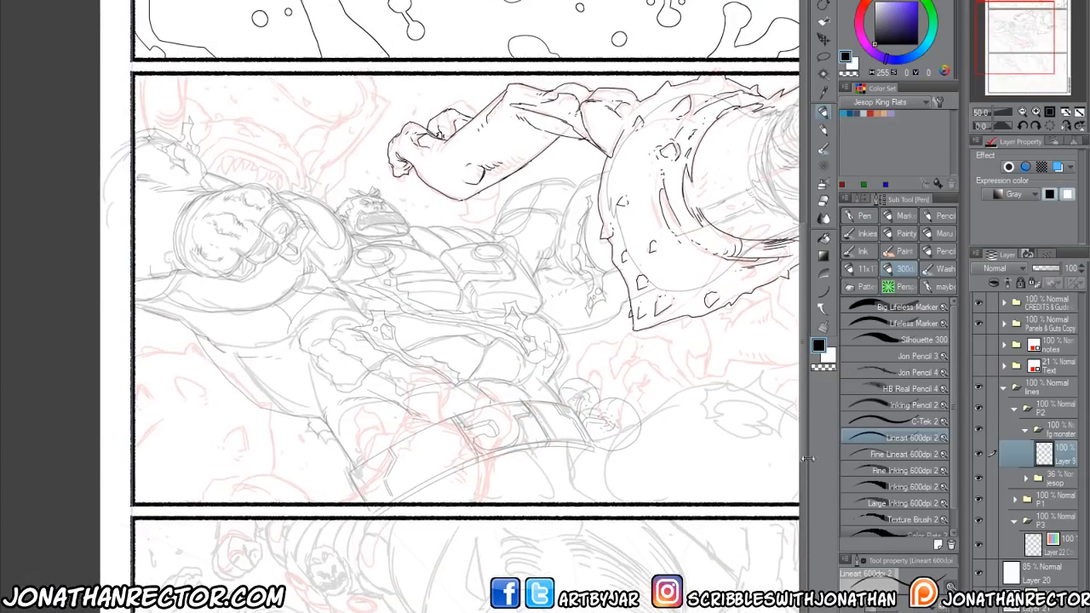
pyautogui.click(979, 366)
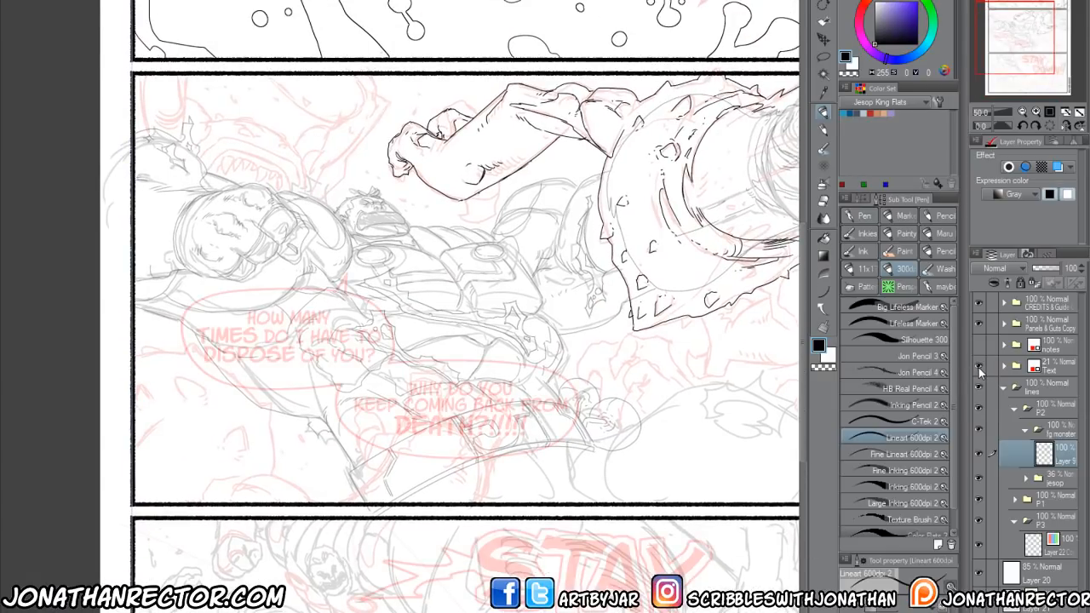
pyautogui.click(979, 367)
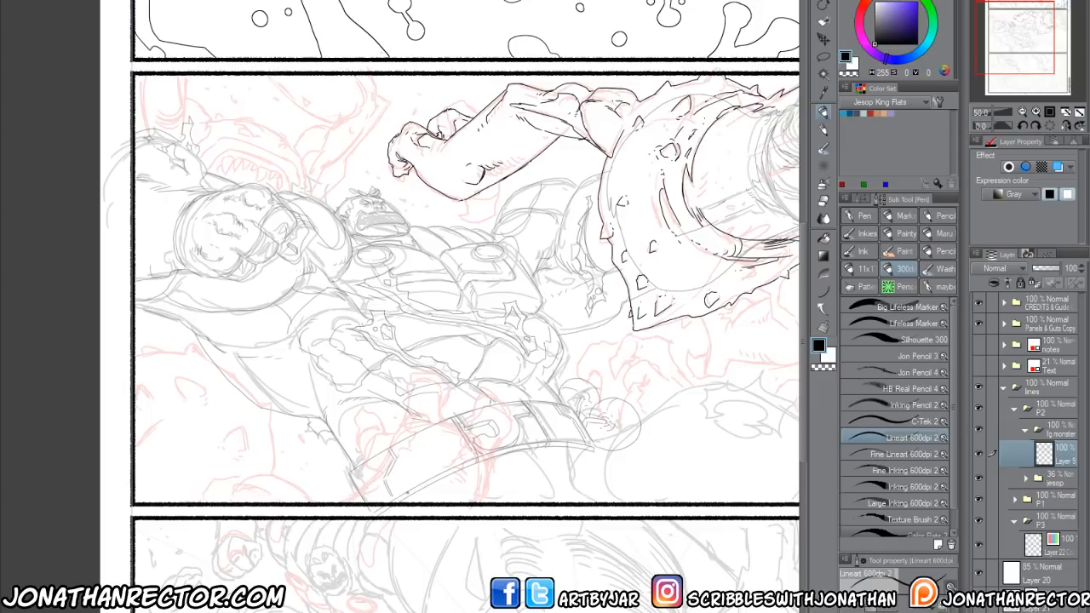
# Step: Look over the second panel's composition and switch to the issue 1 thumbnails document for comparison
pyautogui.moveTo(408, 494); pyautogui.dragTo(364, 518)
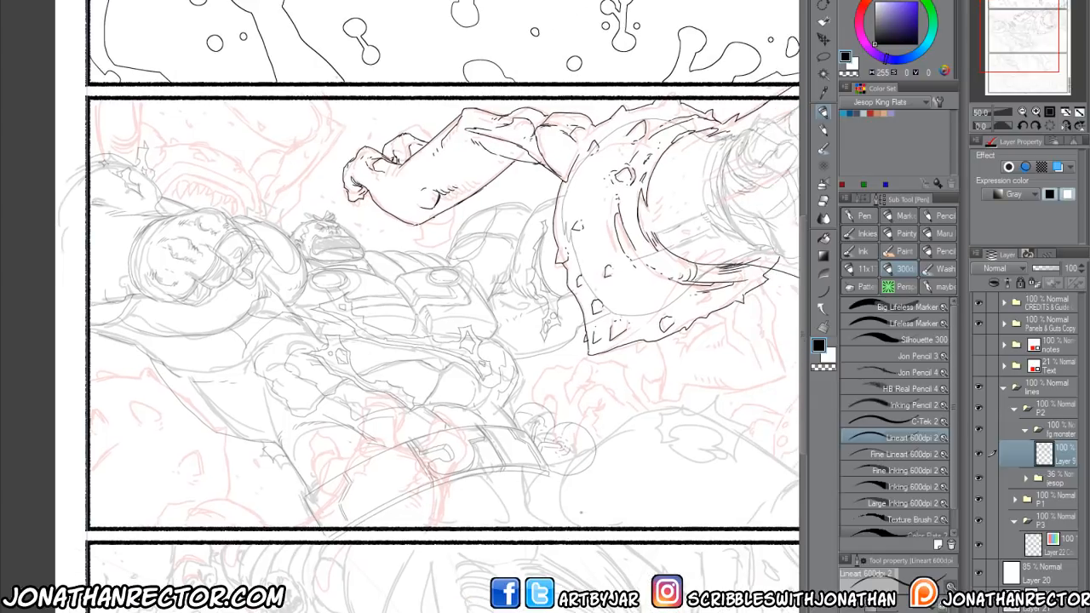
pyautogui.moveTo(224, 545); pyautogui.dragTo(194, 606)
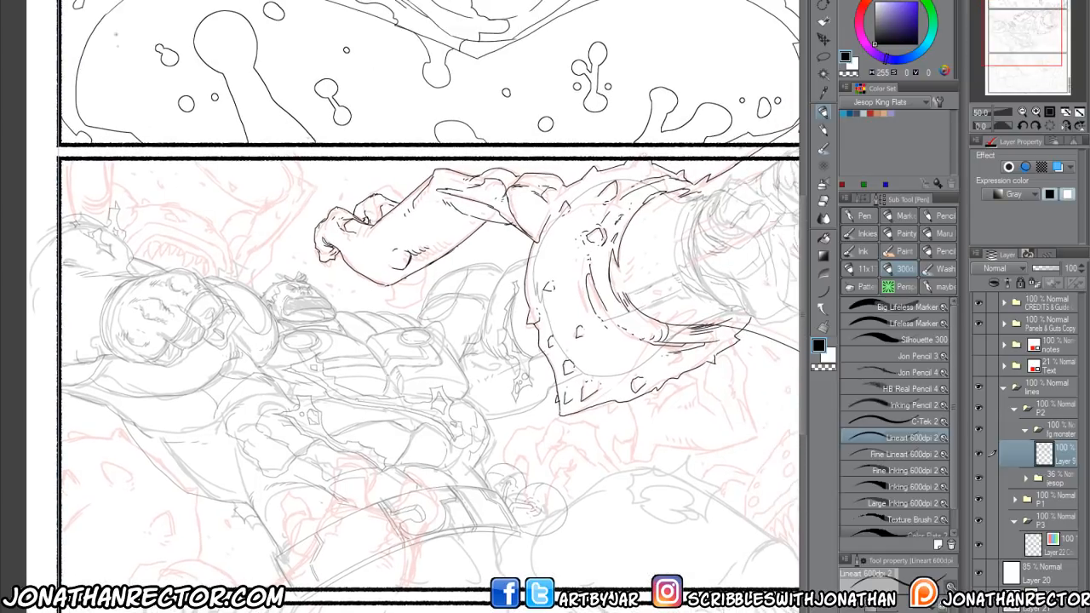
pyautogui.hotkey('ctrl', 'Tab')
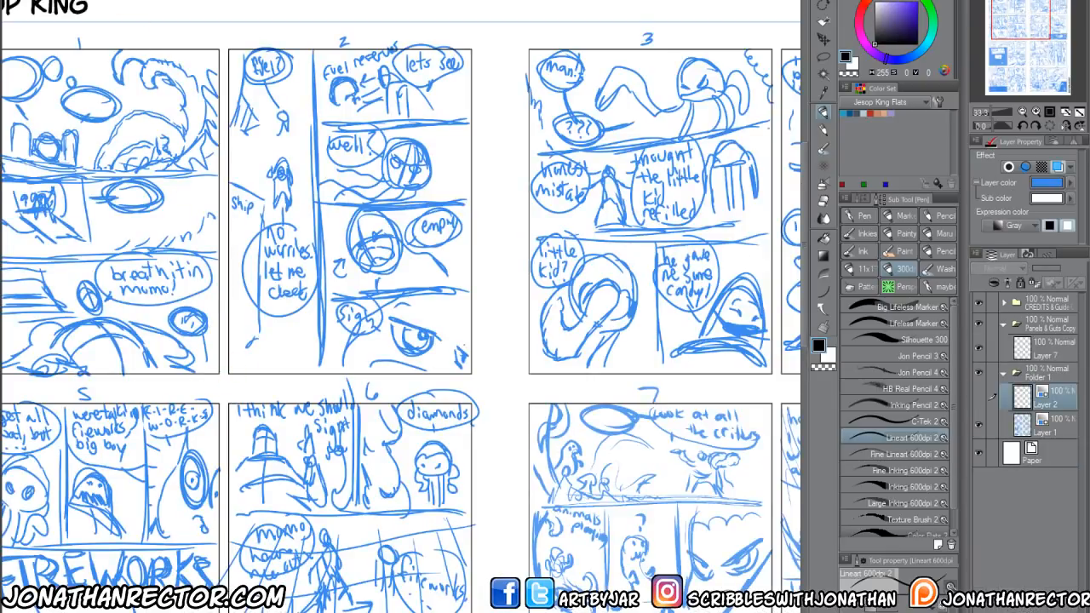
# Step: Return to the lineart page and look over the inked figures in the second panel
pyautogui.hotkey('ctrl', 'Tab')
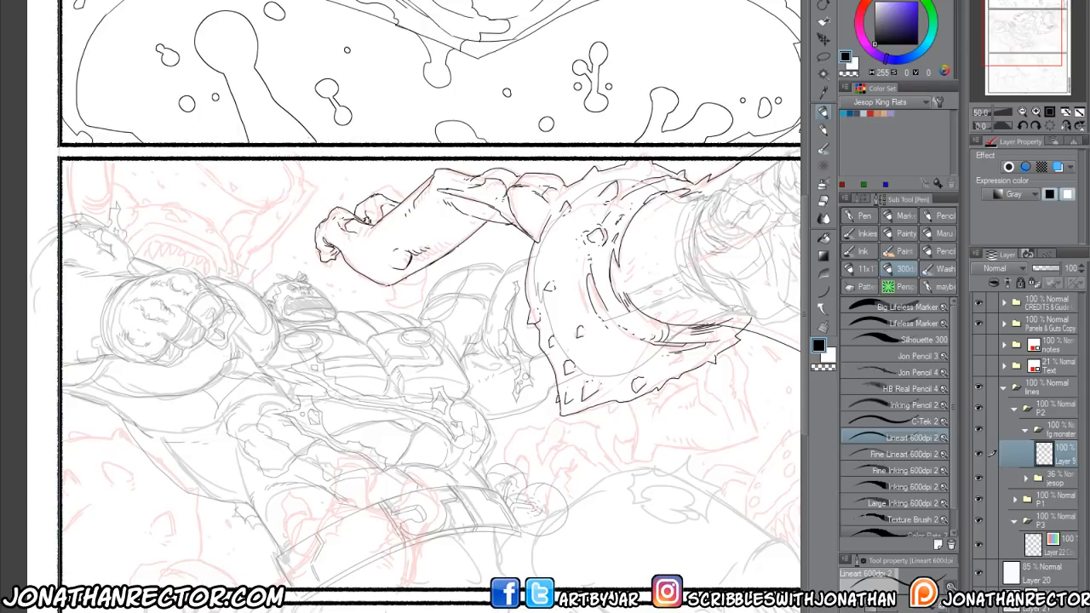
pyautogui.moveTo(511, 340); pyautogui.dragTo(456, 258)
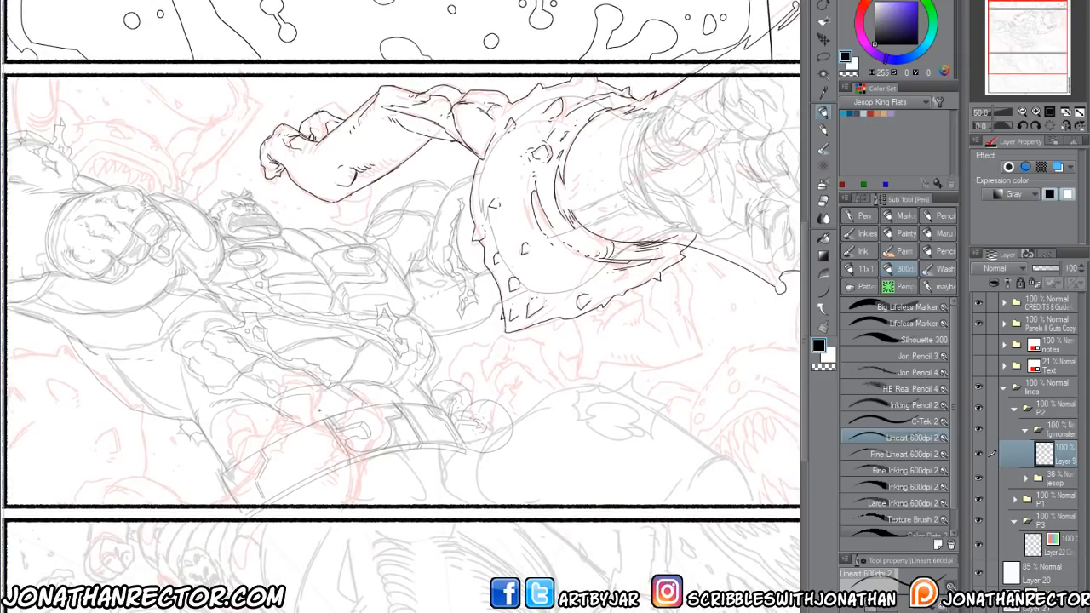
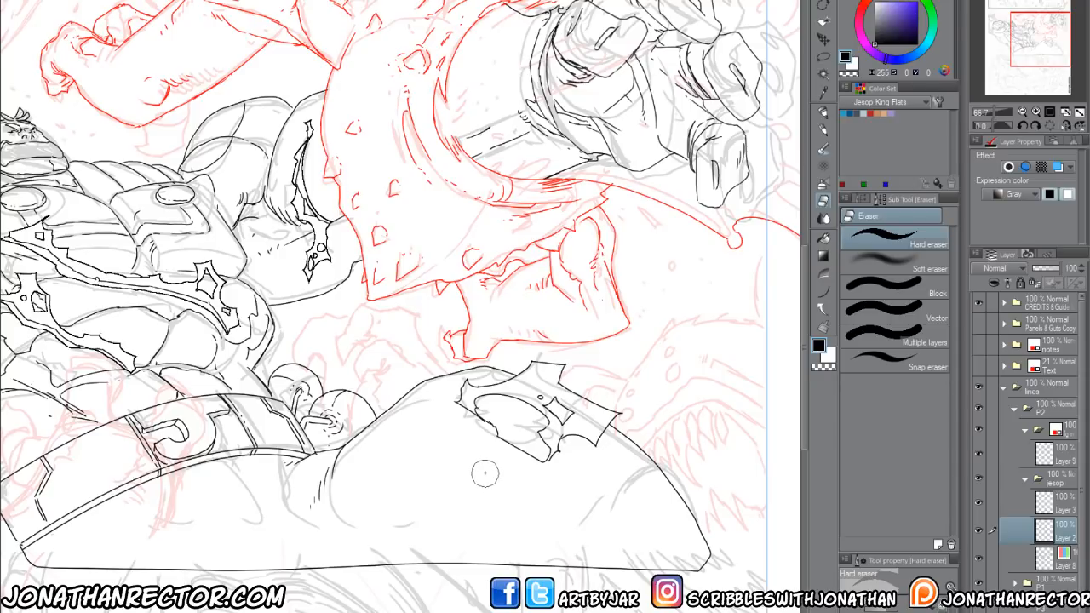
pyautogui.moveTo(485, 473); pyautogui.dragTo(565, 439)
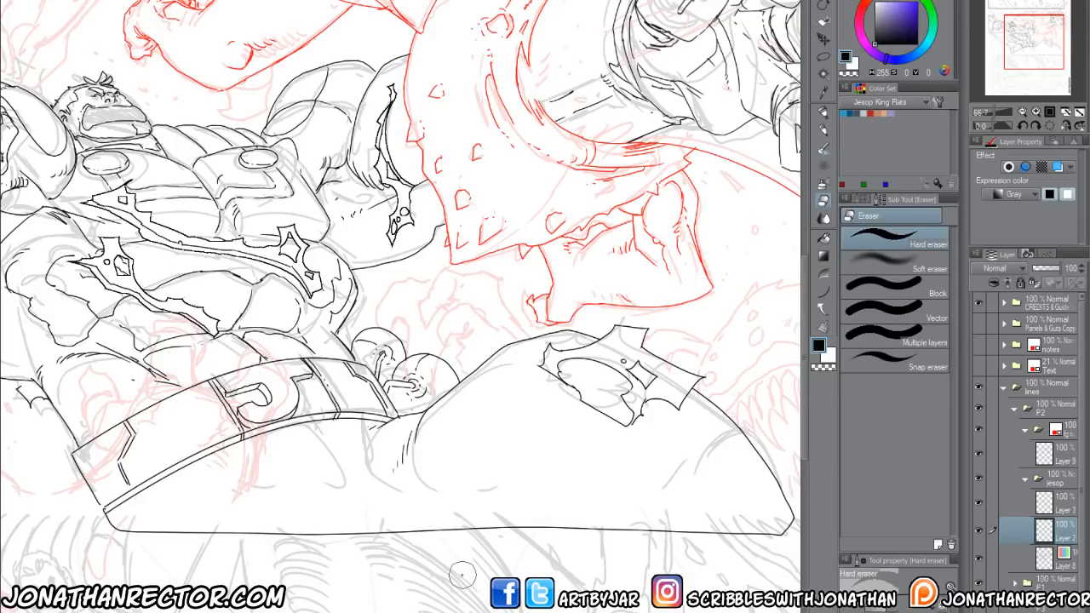
pyautogui.moveTo(295, 477); pyautogui.dragTo(311, 462)
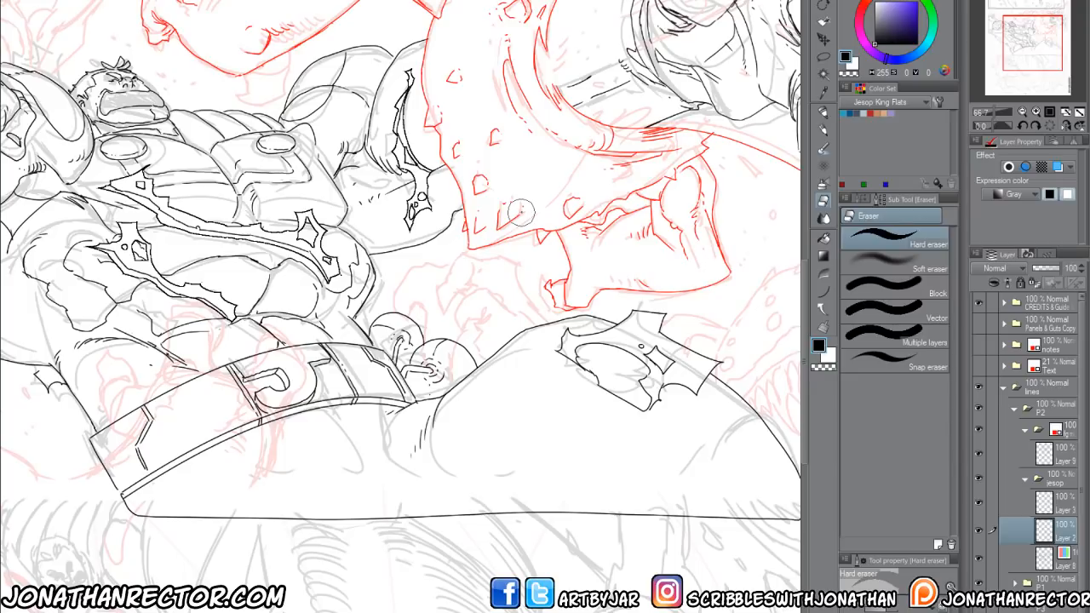
# Step: Ink the curved double seam line running from beneath Jesop's belt across his near thigh using the Lineart 600dpi 2 pen
pyautogui.press('p')
pyautogui.moveTo(206, 402); pyautogui.dragTo(266, 398)
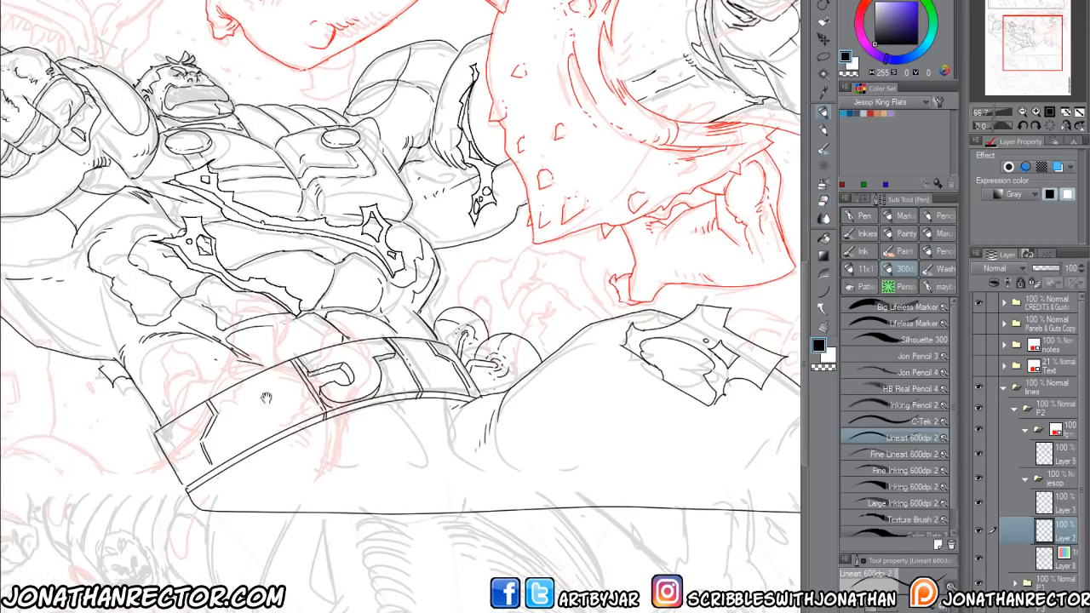
pyautogui.moveTo(400, 341); pyautogui.dragTo(264, 384)
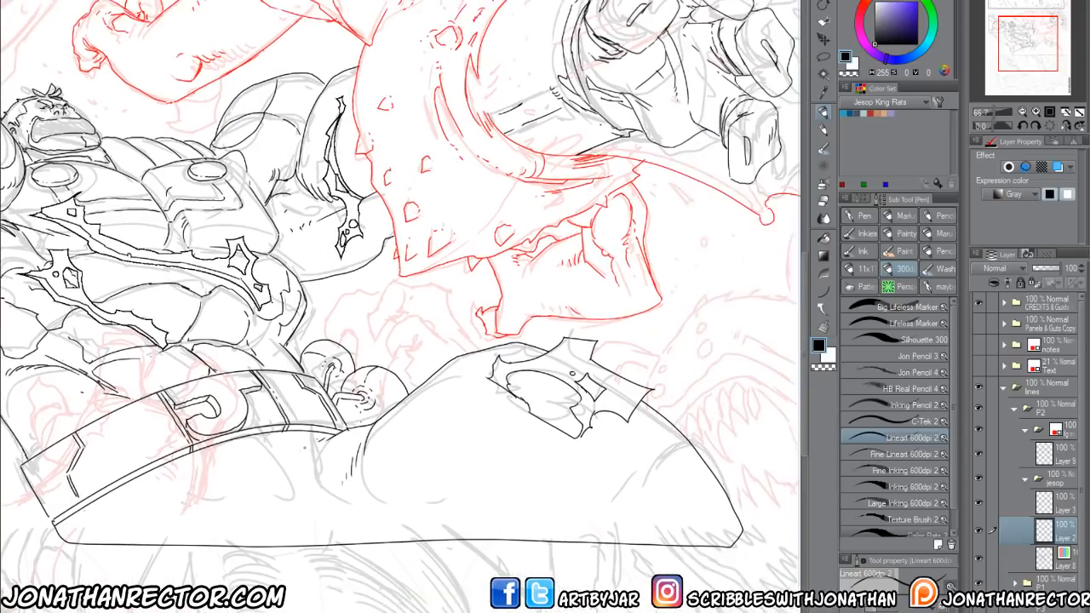
pyautogui.moveTo(309, 434)
pyautogui.mouseDown()
pyautogui.moveTo(313, 465)
pyautogui.moveTo(337, 490)
pyautogui.moveTo(372, 484)
pyautogui.moveTo(422, 441)
pyautogui.moveTo(584, 503)
pyautogui.moveTo(617, 532)
pyautogui.mouseUp()
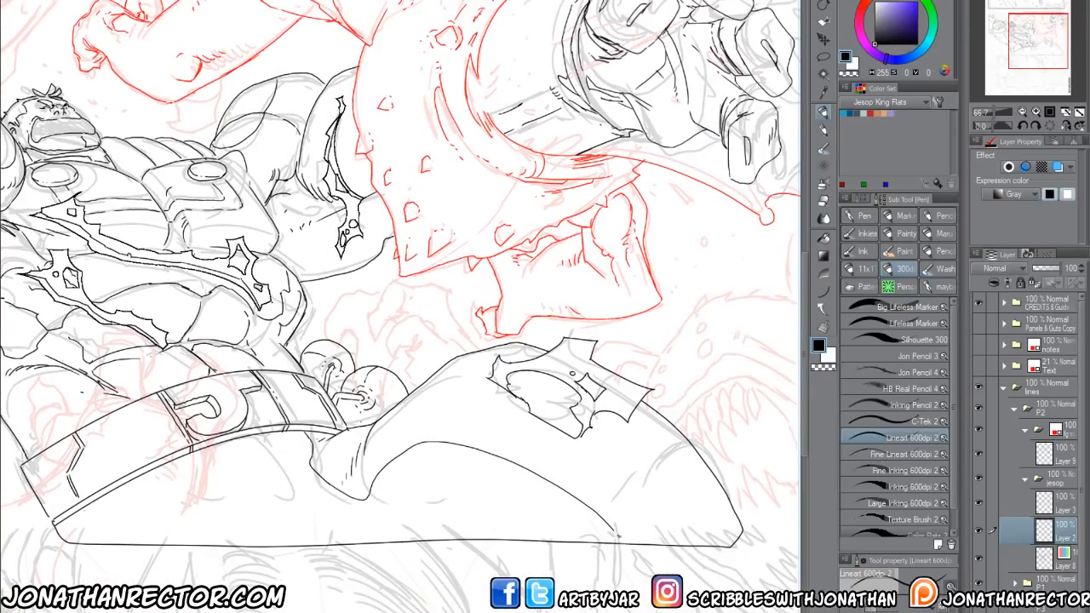
pyautogui.moveTo(307, 443)
pyautogui.mouseDown()
pyautogui.moveTo(305, 468)
pyautogui.moveTo(366, 502)
pyautogui.moveTo(421, 447)
pyautogui.moveTo(475, 452)
pyautogui.moveTo(536, 479)
pyautogui.moveTo(612, 538)
pyautogui.mouseUp()
# Step: Ink the matching double seam and the fold lines on the trousers below Jesop's belt buckle, and touch up the belt's lower corner
pyautogui.moveTo(184, 545); pyautogui.dragTo(337, 502)
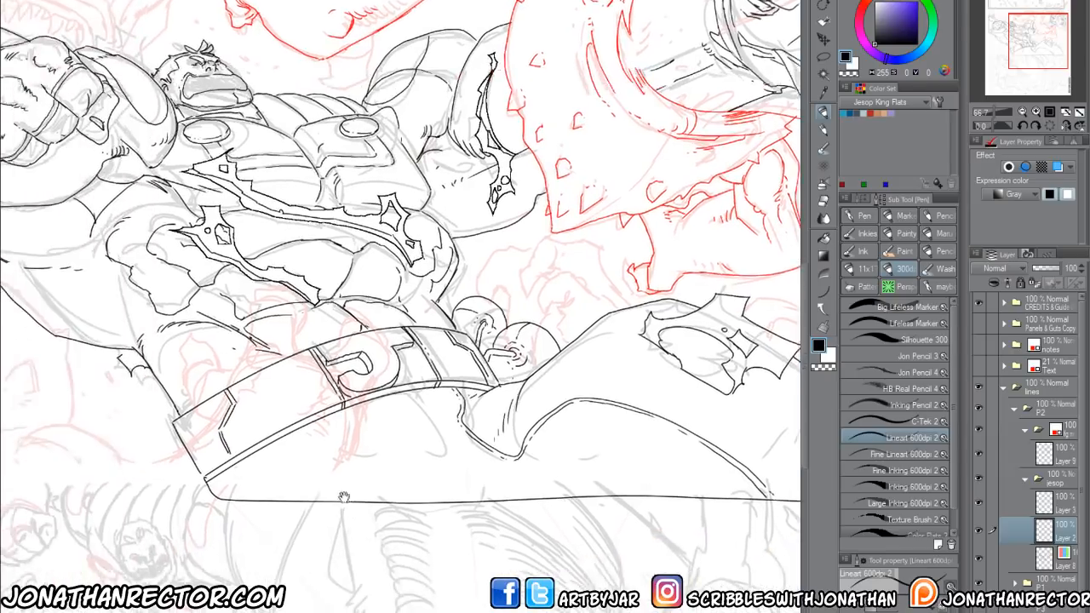
pyautogui.moveTo(307, 427); pyautogui.dragTo(344, 500)
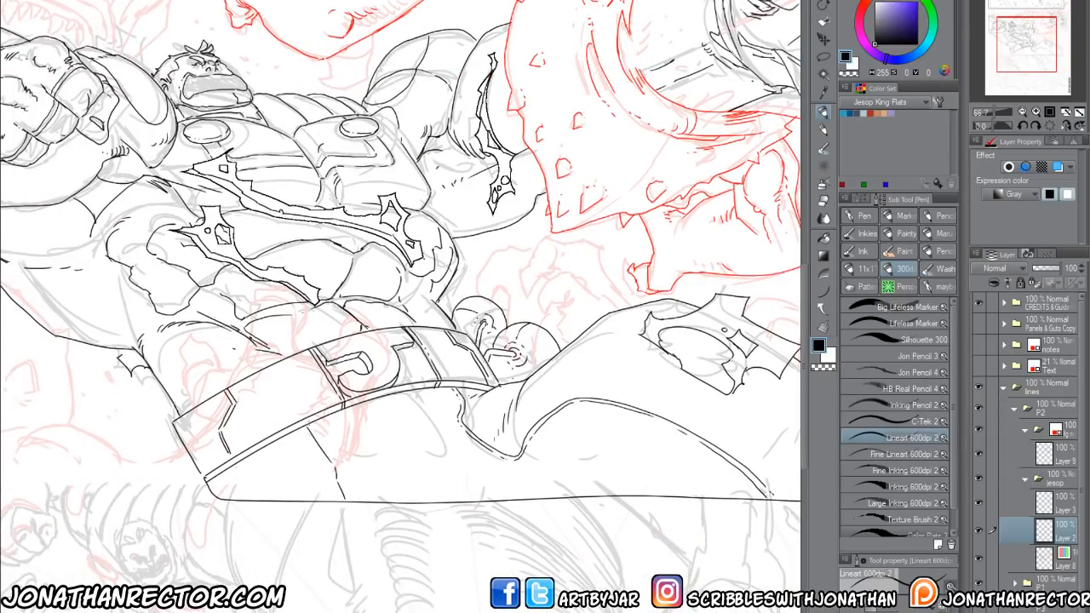
pyautogui.moveTo(307, 424); pyautogui.dragTo(345, 497)
pyautogui.moveTo(407, 397)
pyautogui.mouseDown()
pyautogui.moveTo(432, 435)
pyautogui.moveTo(345, 442)
pyautogui.moveTo(319, 429)
pyautogui.mouseUp()
pyautogui.moveTo(452, 410); pyautogui.dragTo(455, 444)
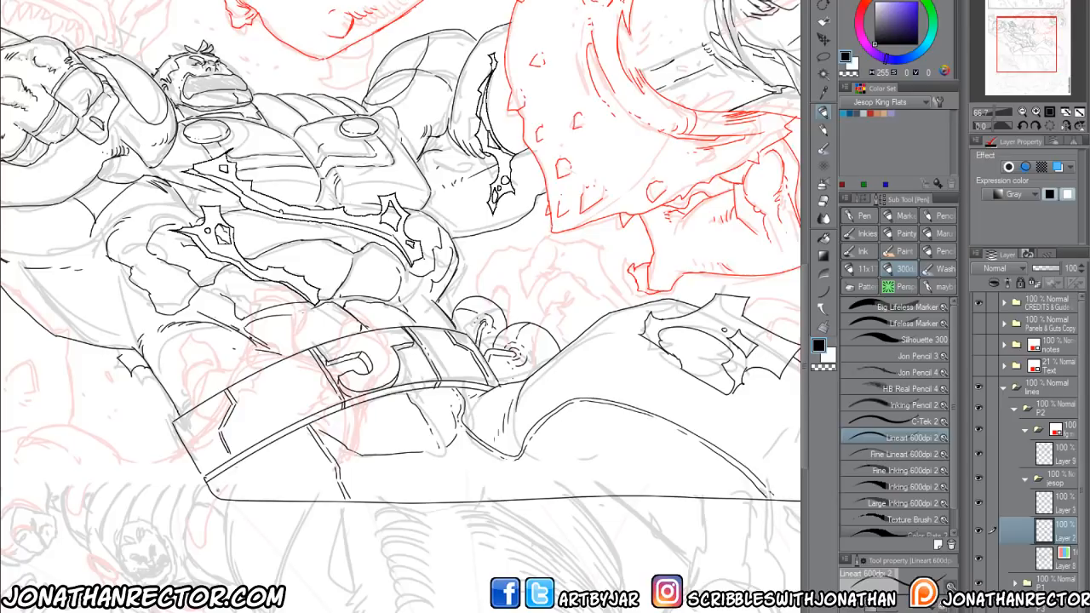
pyautogui.moveTo(231, 492); pyautogui.dragTo(224, 471)
# Step: Rename the line layer in the fg monster folder as monster
pyautogui.moveTo(388, 426); pyautogui.dragTo(410, 543)
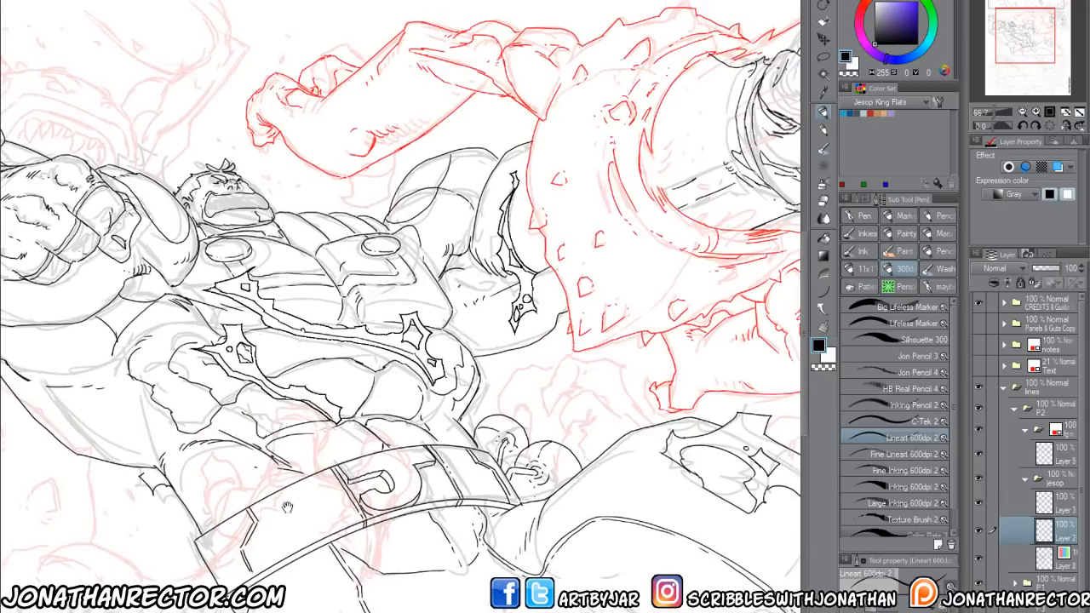
pyautogui.moveTo(308, 505); pyautogui.dragTo(402, 552)
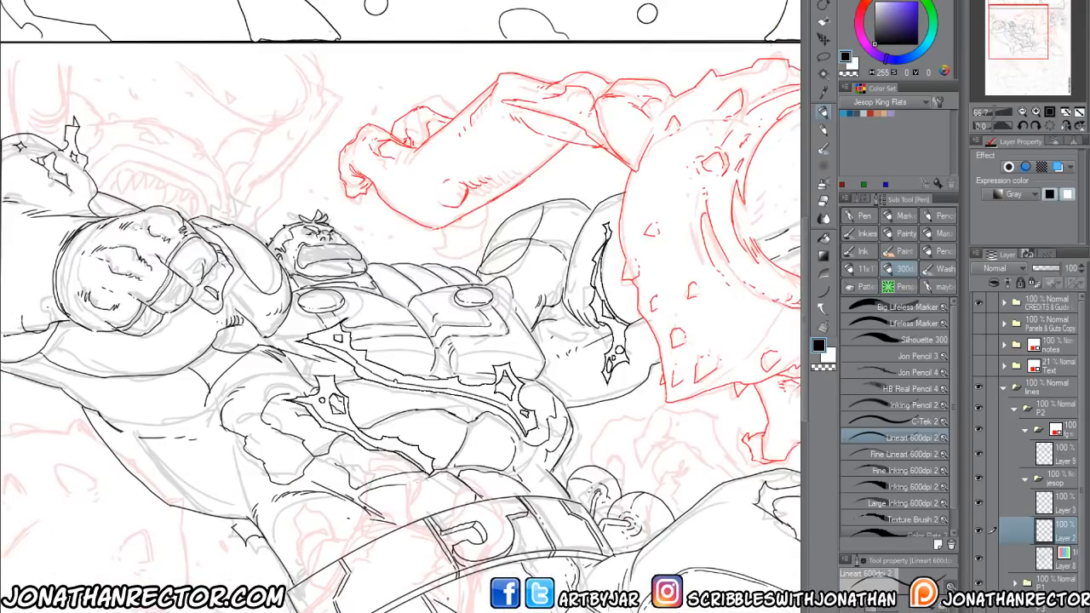
pyautogui.moveTo(298, 537); pyautogui.dragTo(463, 534)
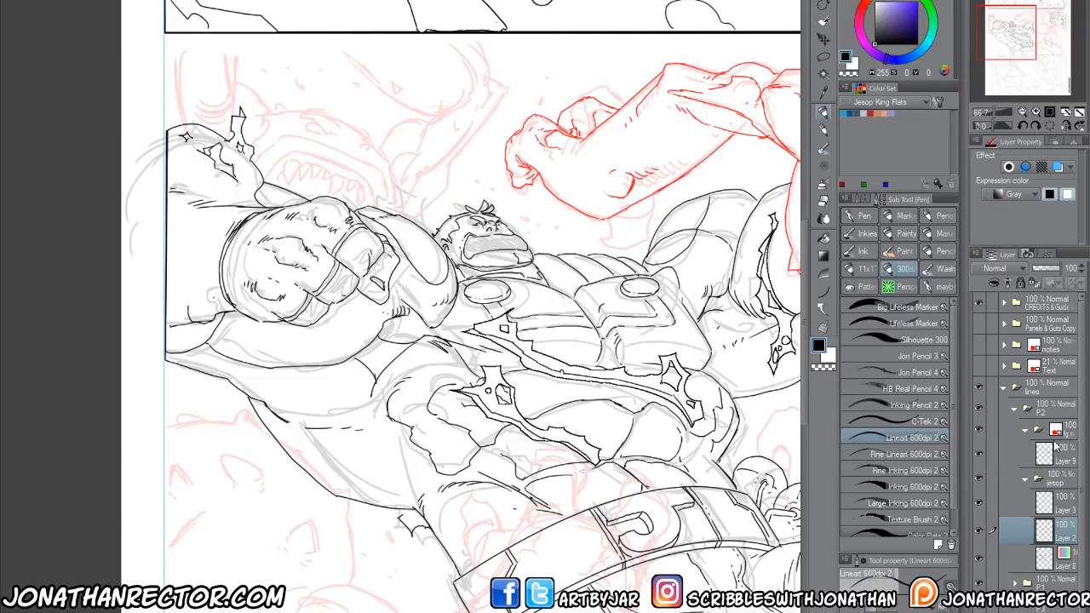
pyautogui.click(1060, 458)
pyautogui.doubleClick(1058, 461)
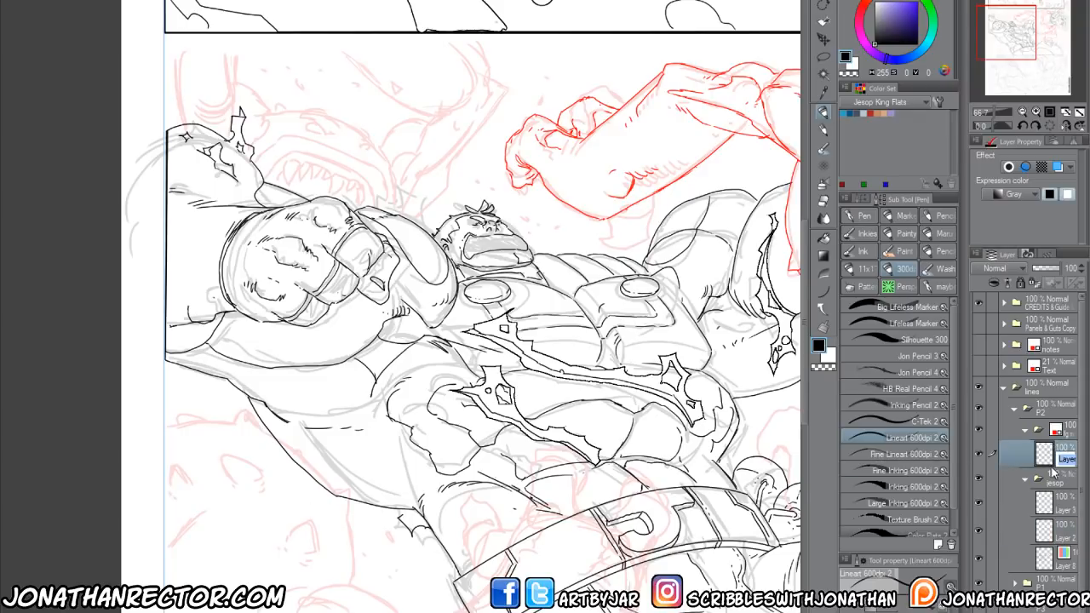
pyautogui.write('mons')
pyautogui.write('ter')
pyautogui.press('Return')
# Step: Move the monster layer to the top of the jesop folder and remove the emptied fg monster folder, keeping the monster layer active
pyautogui.moveTo(1053, 460); pyautogui.dragTo(1053, 490)
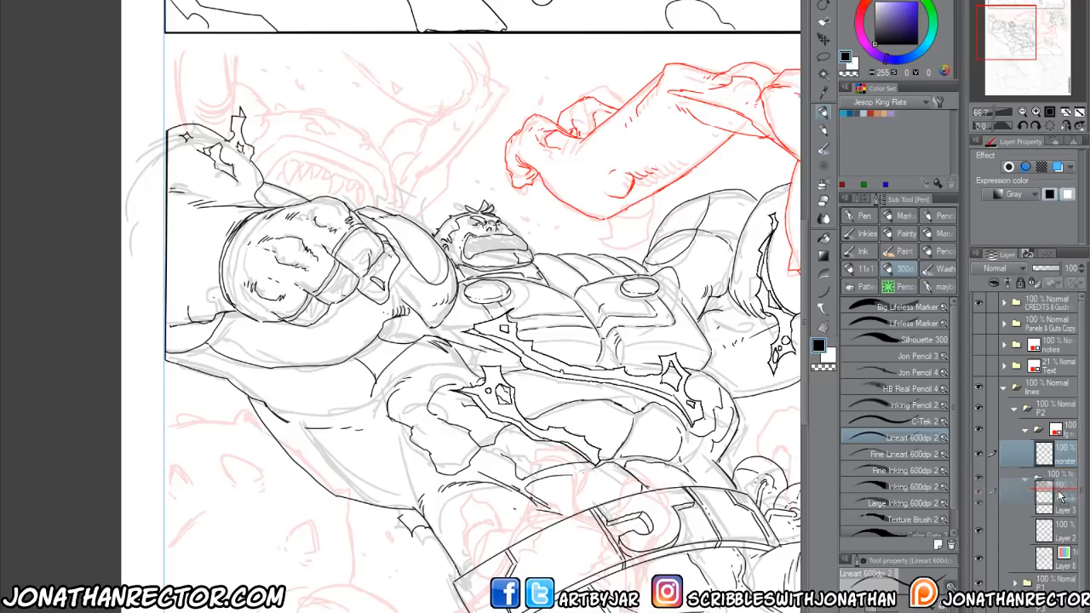
pyautogui.click(991, 430)
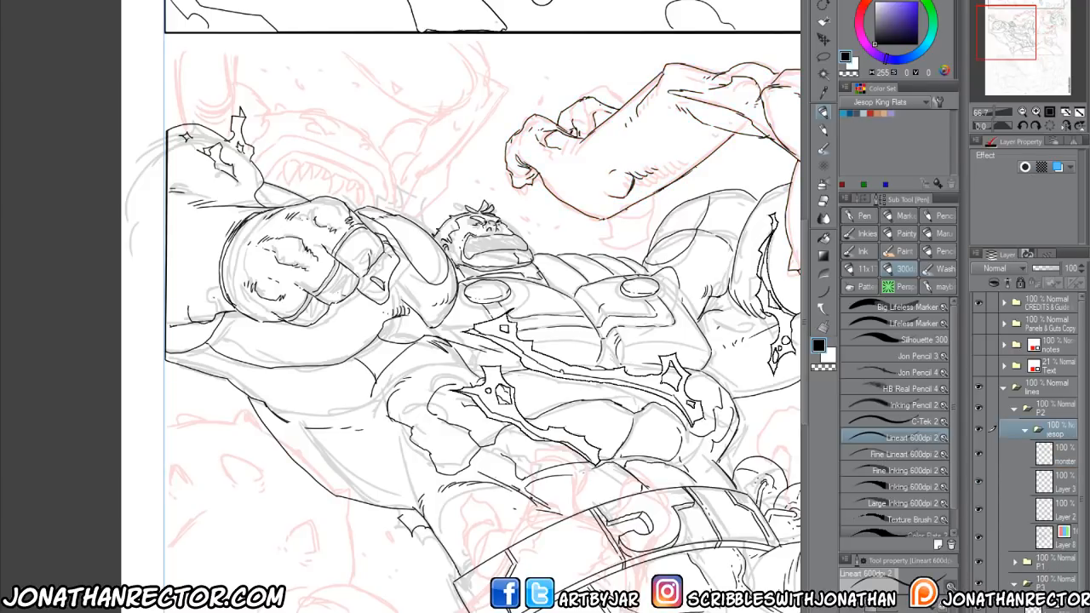
pyautogui.click(1056, 456)
# Step: Examine the outlines of Jesop and the foreground monster across the whole second panel, including the panel edges
pyautogui.moveTo(293, 502); pyautogui.dragTo(330, 558)
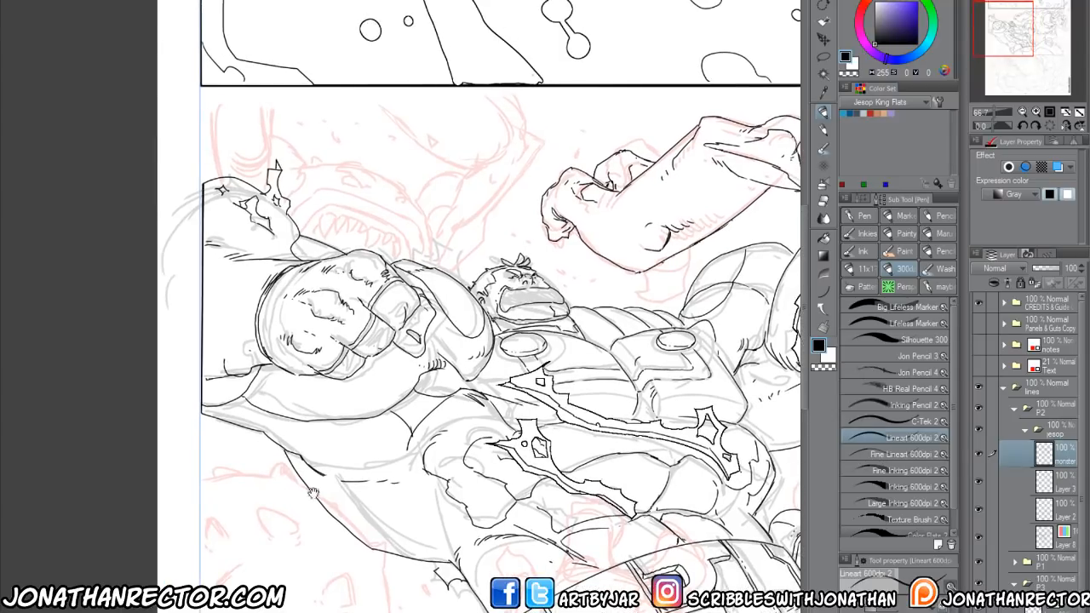
pyautogui.moveTo(314, 494); pyautogui.dragTo(242, 392)
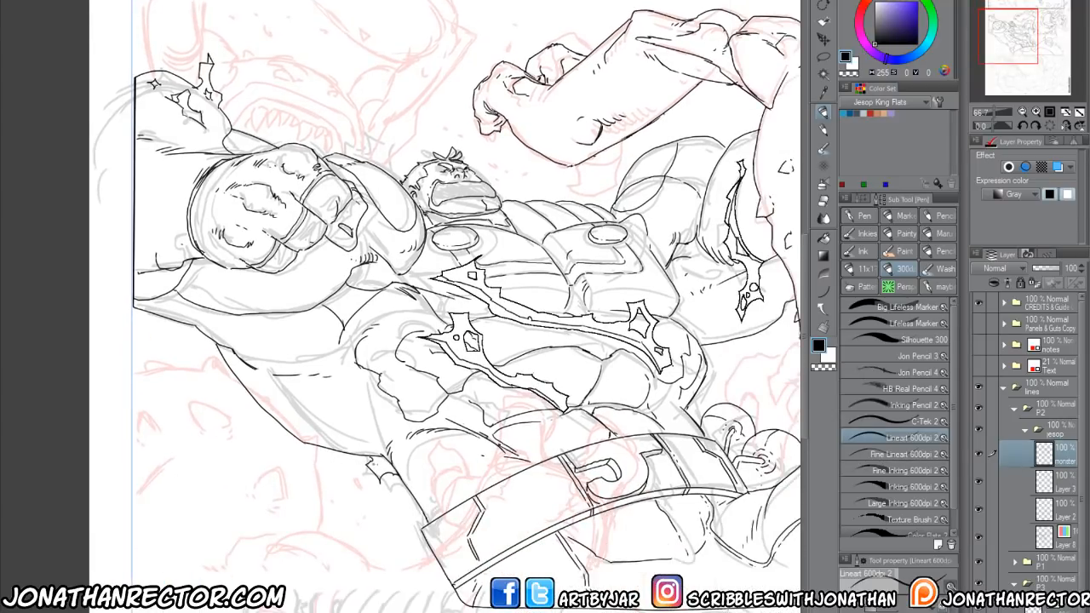
pyautogui.moveTo(402, 529); pyautogui.dragTo(336, 463)
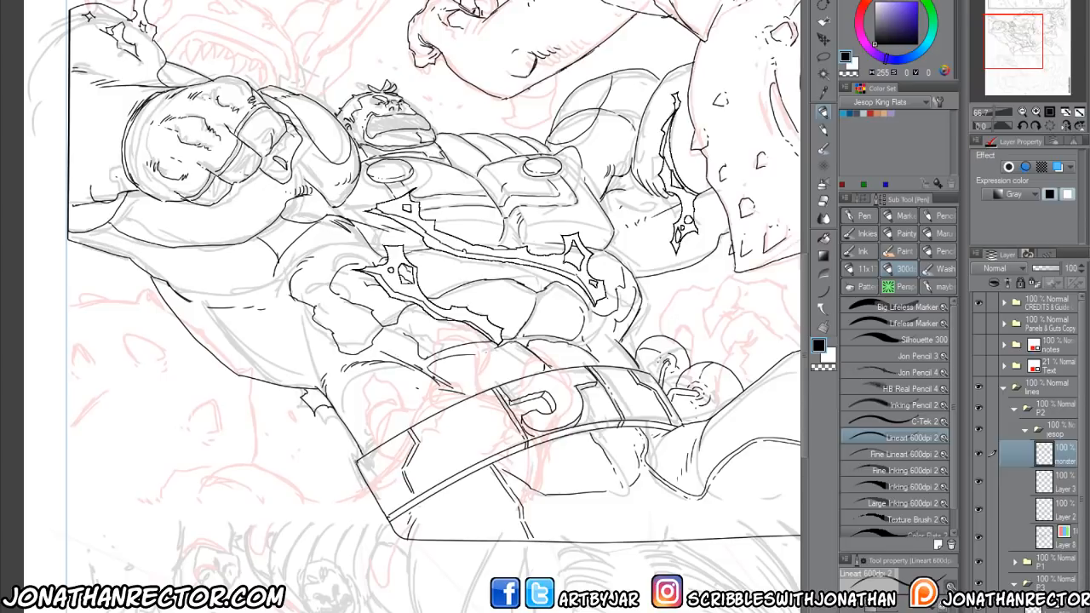
pyautogui.moveTo(596, 426); pyautogui.dragTo(375, 468)
pyautogui.moveTo(654, 453); pyautogui.dragTo(767, 569)
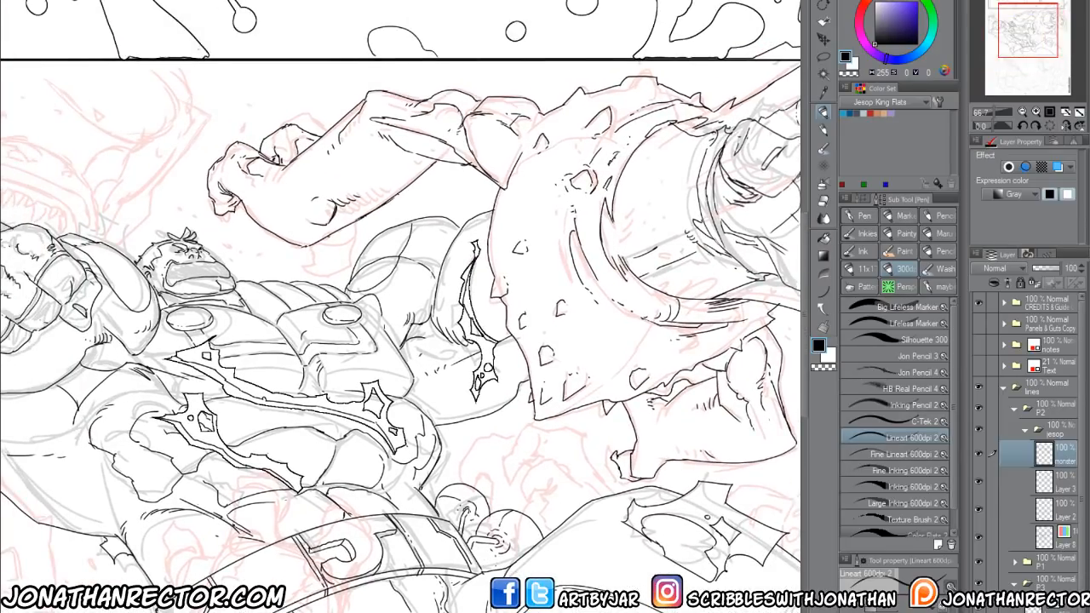
pyautogui.moveTo(558, 425); pyautogui.dragTo(450, 467)
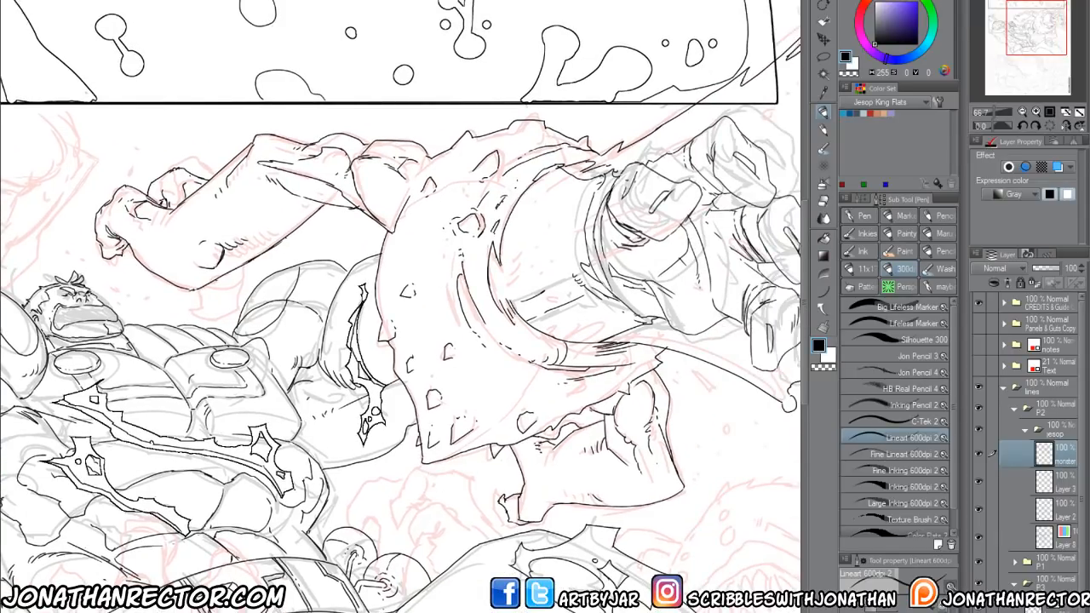
pyautogui.moveTo(645, 504); pyautogui.dragTo(567, 519)
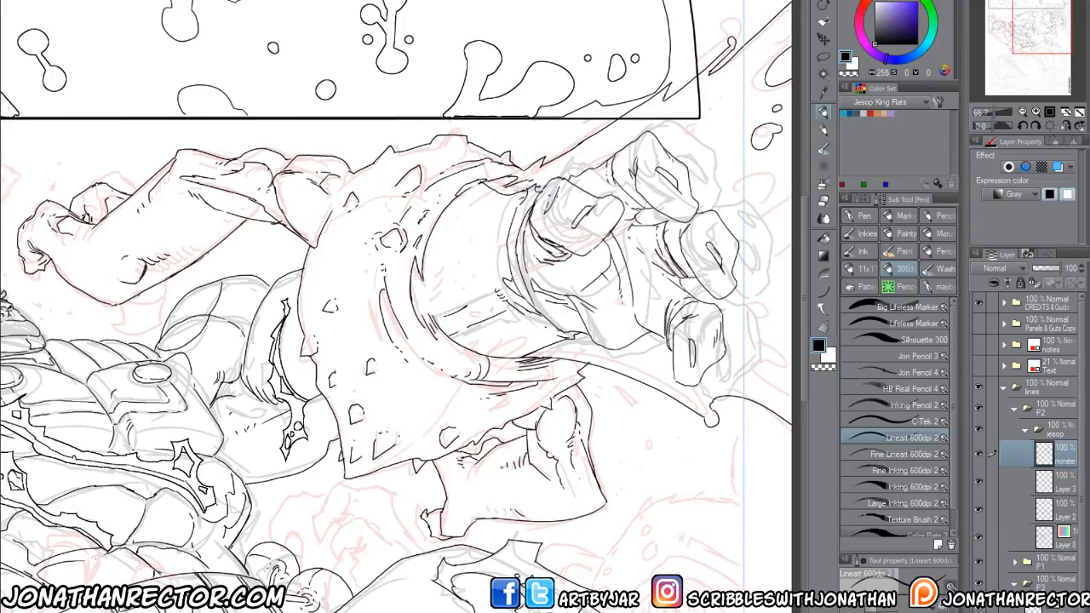
pyautogui.moveTo(596, 341); pyautogui.dragTo(524, 579)
pyautogui.moveTo(307, 508); pyautogui.dragTo(707, 397)
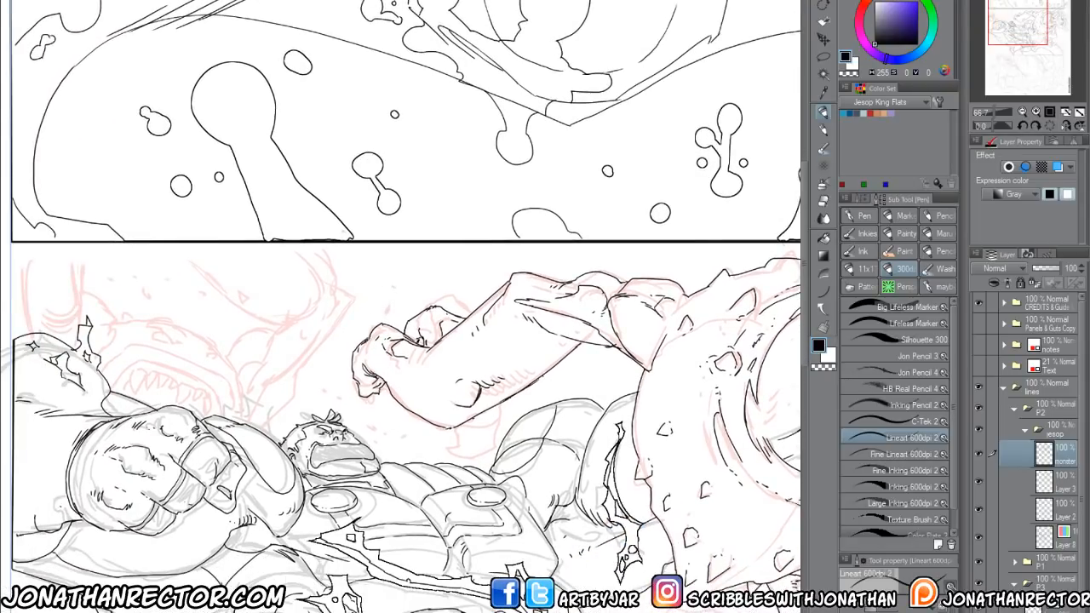
pyautogui.moveTo(361, 379); pyautogui.dragTo(356, 388)
pyautogui.moveTo(303, 512); pyautogui.dragTo(433, 509)
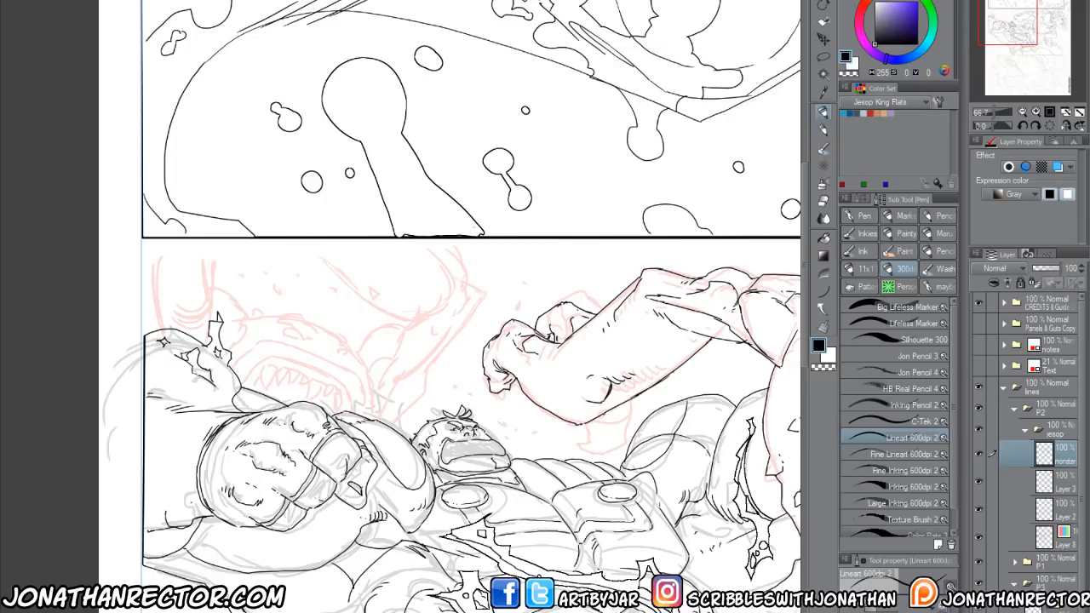
pyautogui.moveTo(494, 553); pyautogui.dragTo(393, 479)
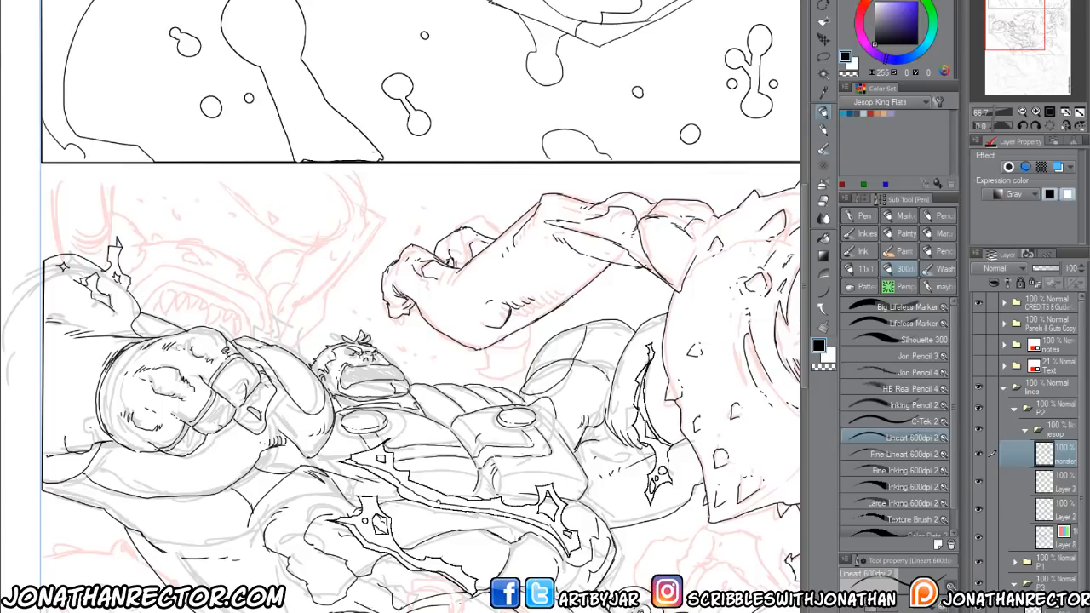
pyautogui.moveTo(482, 545); pyautogui.dragTo(371, 409)
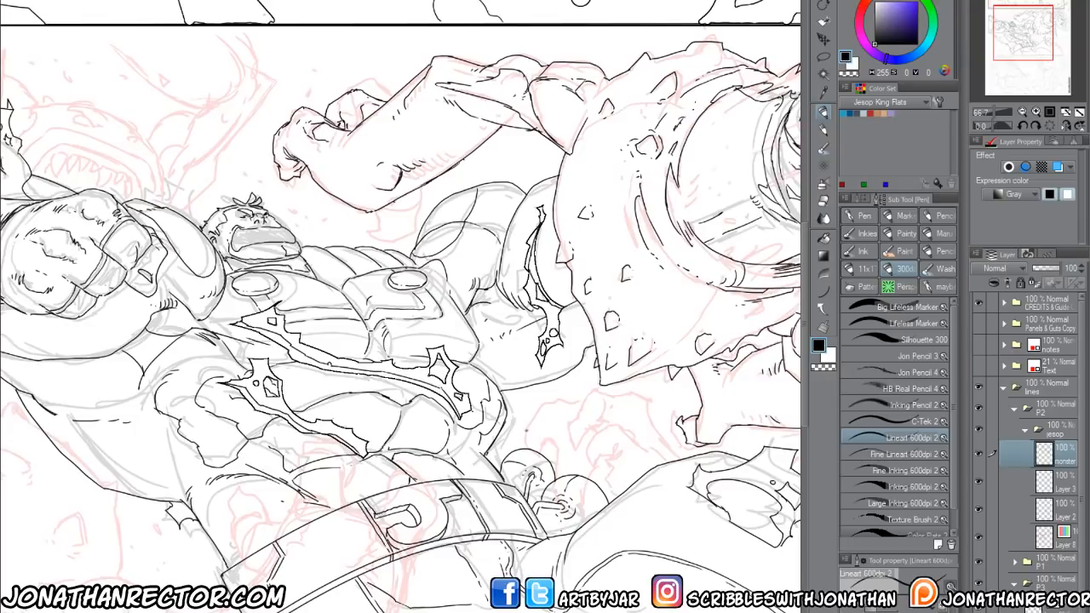
# Step: Select the empty area around both figures with the From all layers magic wand, adding the separate splatter shapes beside the upper panel
pyautogui.press('w')
pyautogui.click(870, 264)
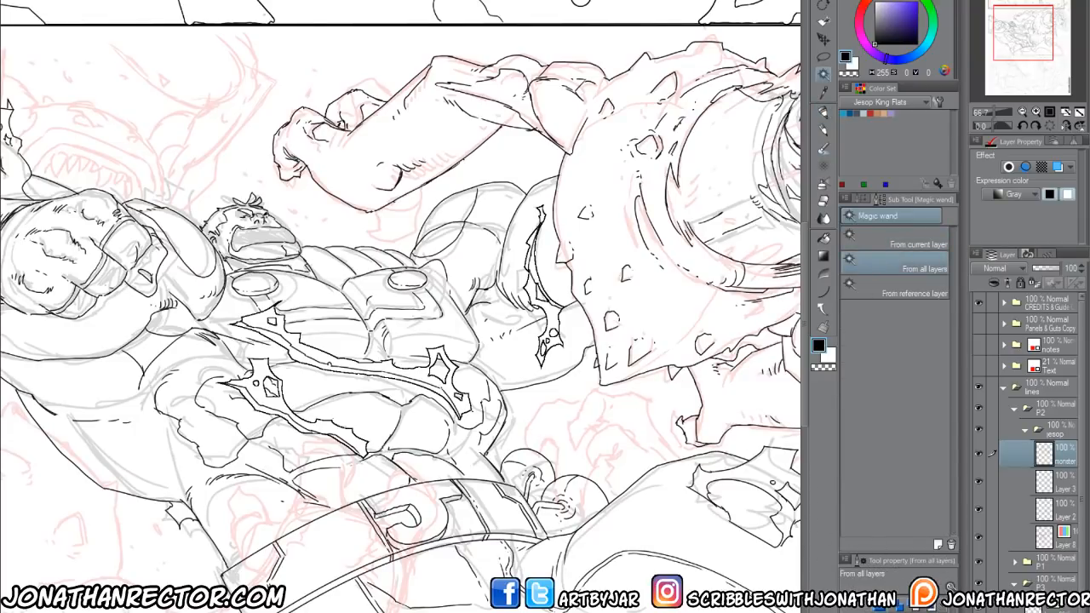
pyautogui.click(605, 486)
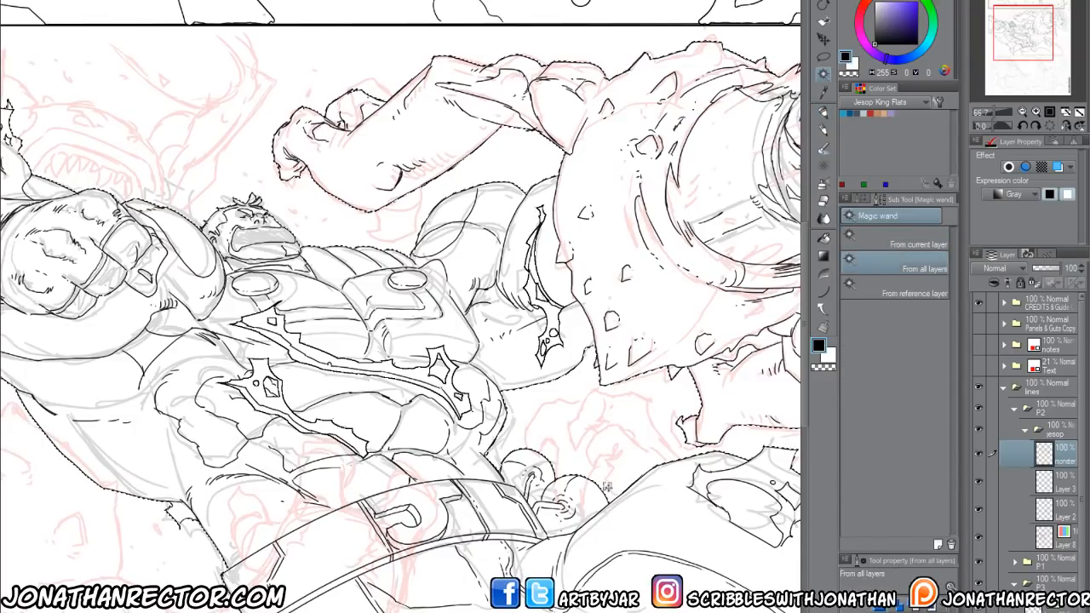
pyautogui.moveTo(754, 347); pyautogui.dragTo(553, 372)
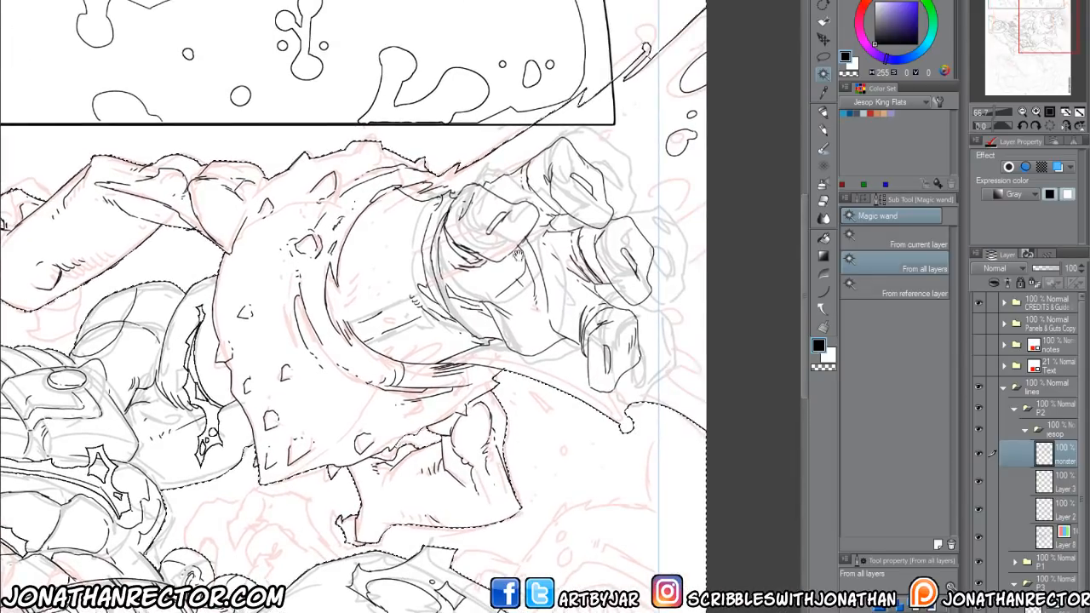
pyautogui.keyDown('shift'); pyautogui.click(682, 142); pyautogui.keyUp('shift')
pyautogui.keyDown('shift'); pyautogui.click(690, 117); pyautogui.keyUp('shift')
pyautogui.keyDown('shift'); pyautogui.click(692, 74); pyautogui.keyUp('shift')
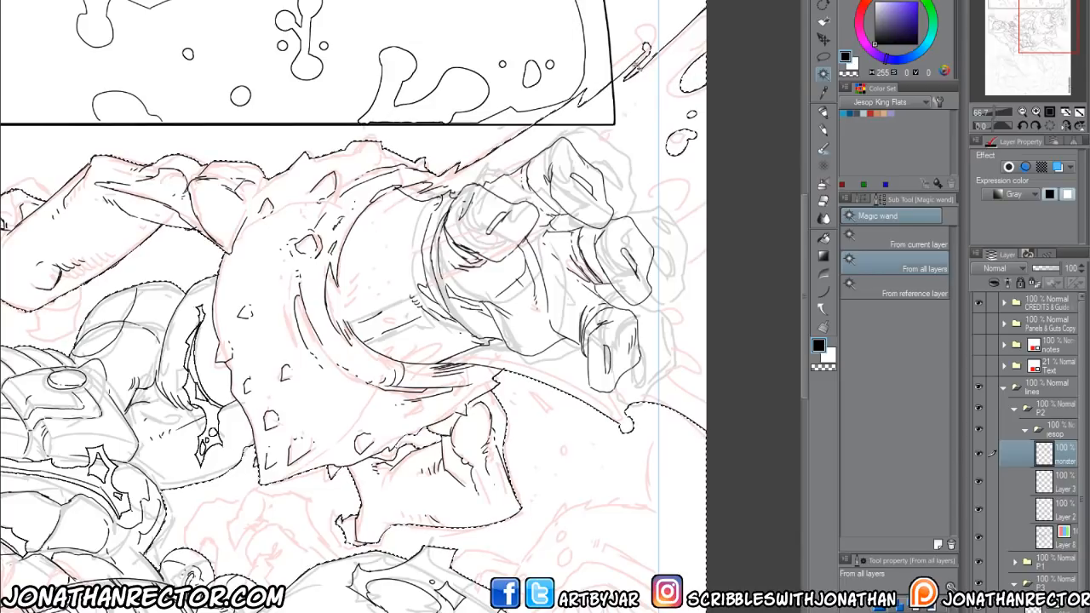
# Step: Create a white KO layer with a 3.0 black border filling the figures' silhouette, and place it beneath the line layers in the jesop folder
pyautogui.moveTo(158, 481); pyautogui.dragTo(753, 481)
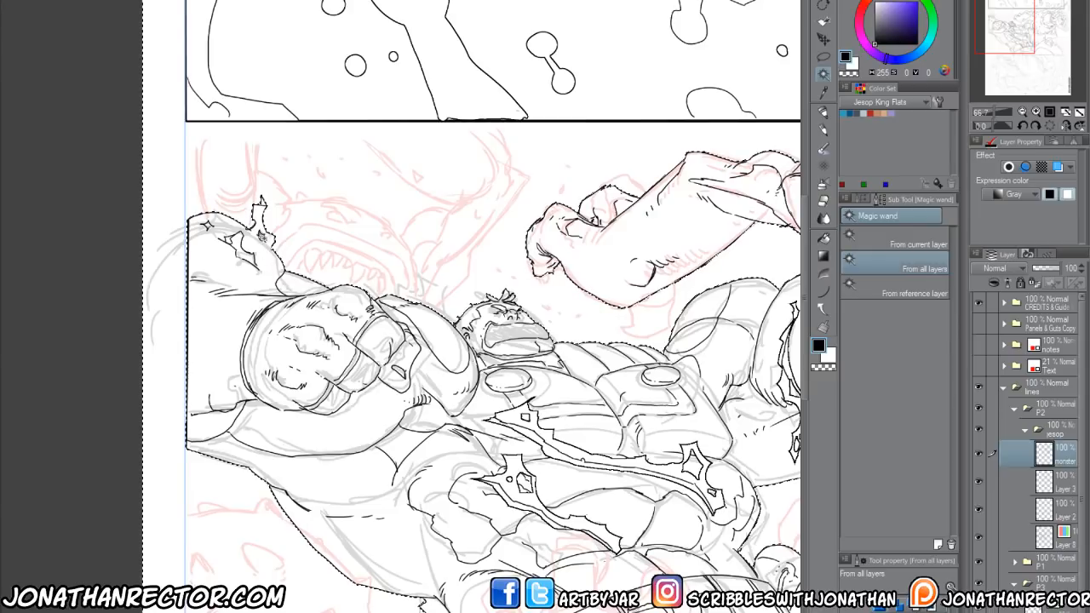
pyautogui.moveTo(295, 599); pyautogui.dragTo(126, 395)
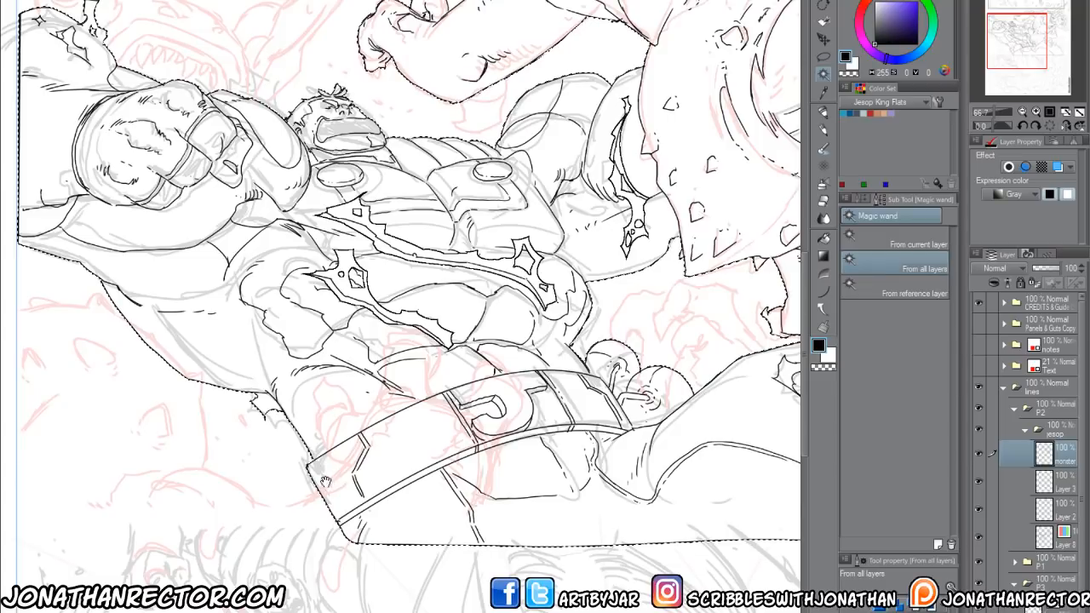
pyautogui.press('F1')
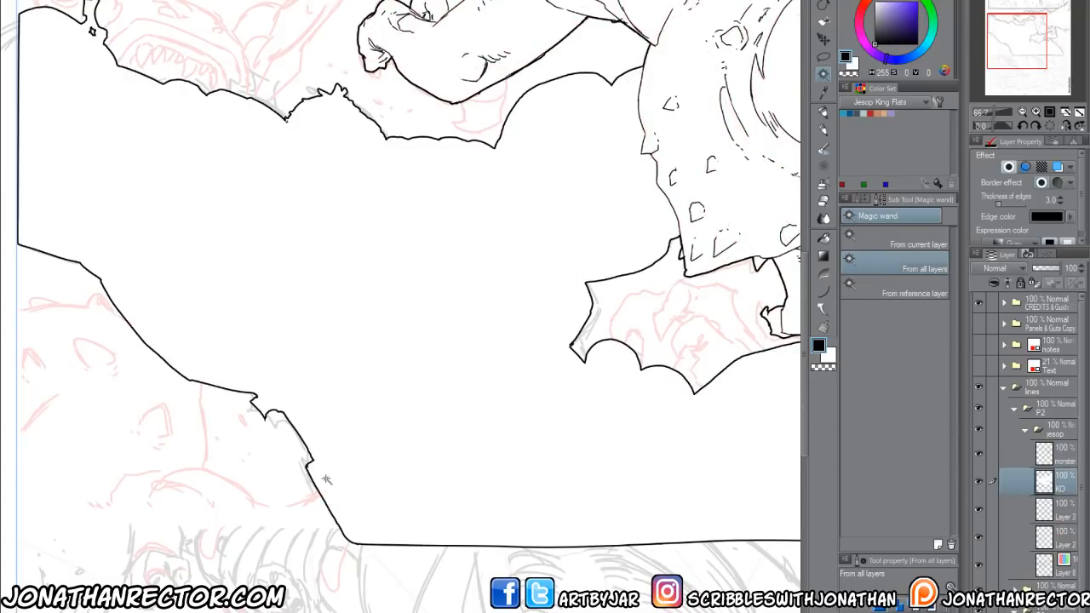
pyautogui.moveTo(1060, 482); pyautogui.dragTo(1061, 582)
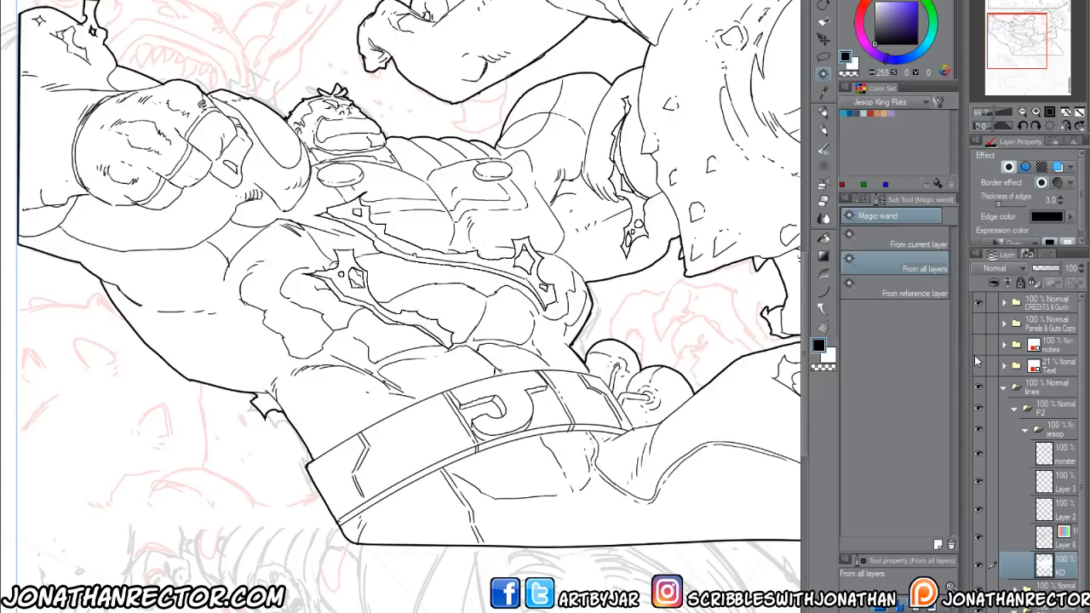
# Step: Show the Panels & Guts Copy folder and add a layer mask to the P2 folder
pyautogui.click(979, 326)
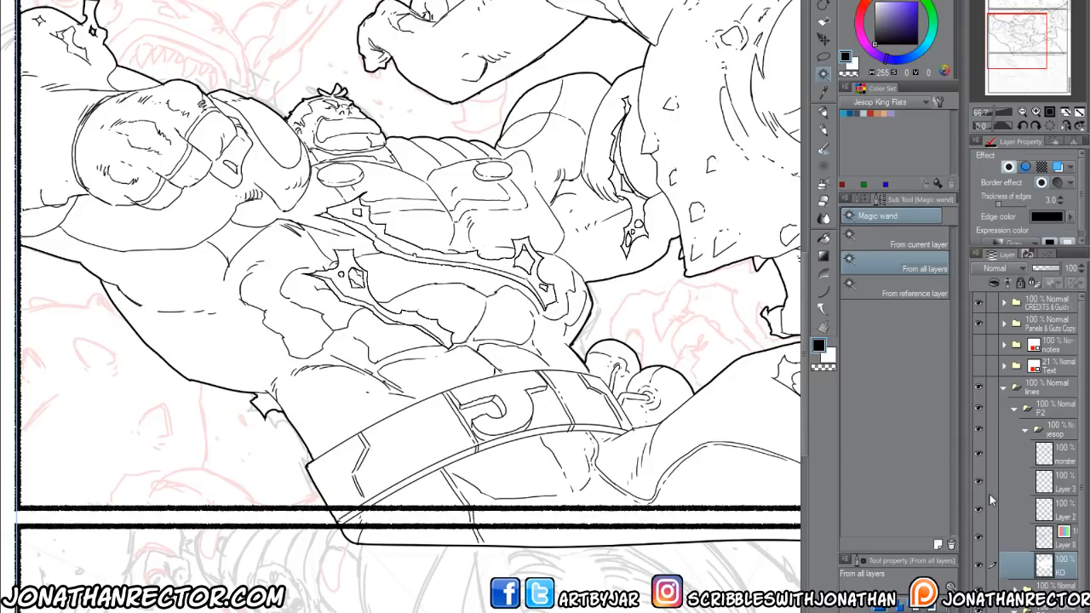
pyautogui.moveTo(681, 496); pyautogui.dragTo(515, 530)
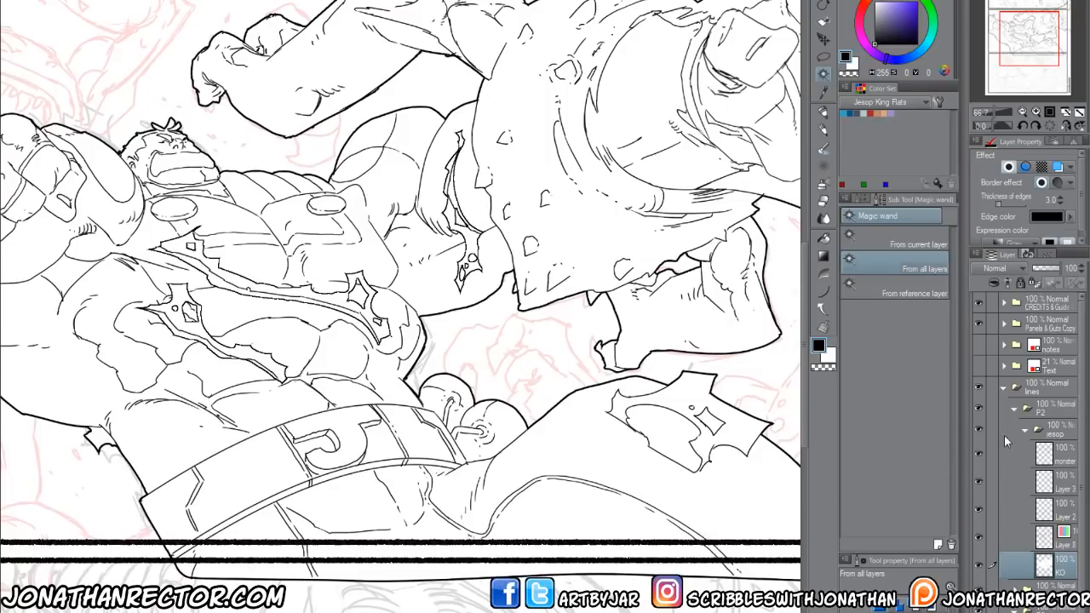
pyautogui.click(1047, 409)
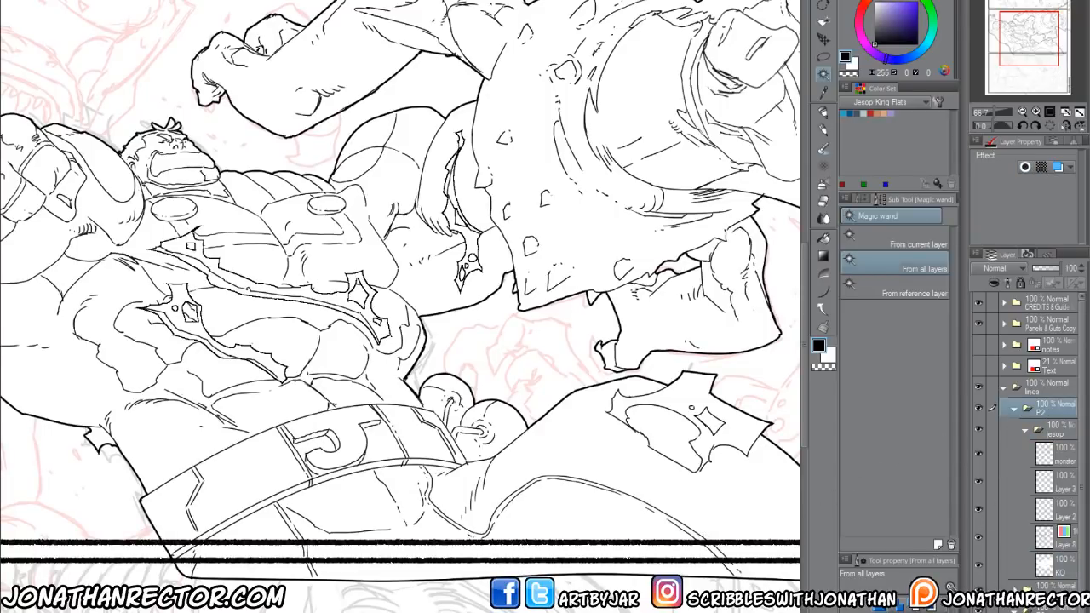
pyautogui.click(1042, 608)
pyautogui.moveTo(549, 489); pyautogui.dragTo(406, 413)
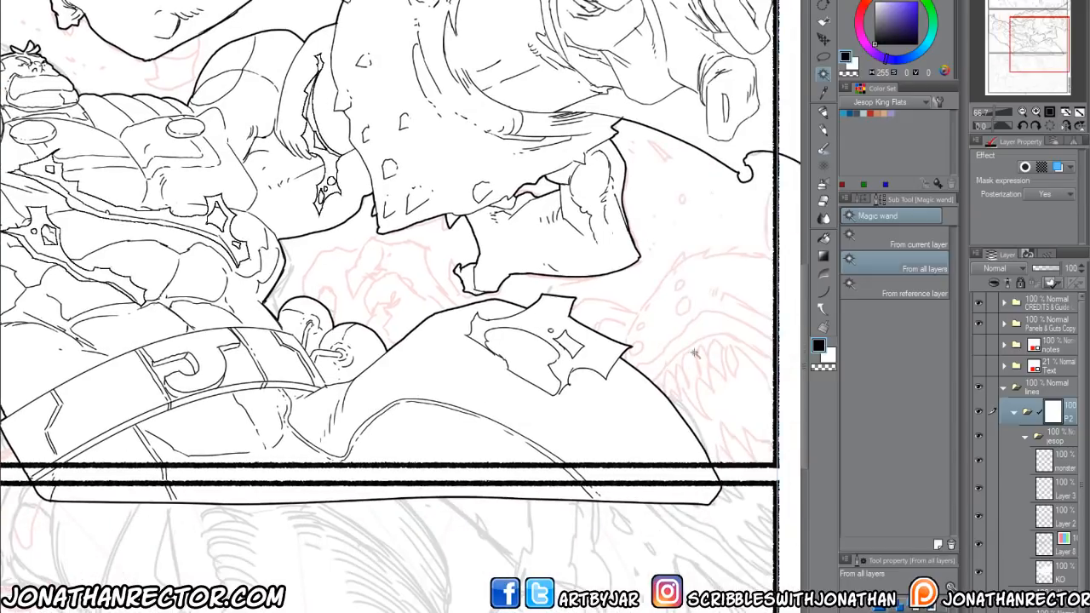
# Step: Mask out the P2 line art that runs below the second panel's bottom border, using a rectangular selection
pyautogui.scroll(-1, 725, 331)
pyautogui.press('m')
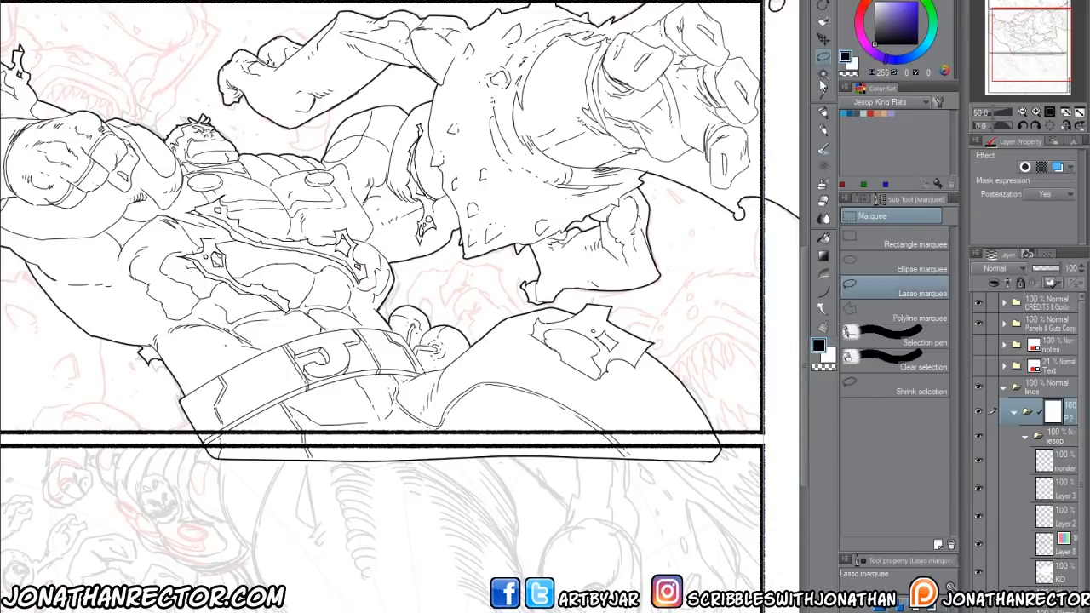
pyautogui.moveTo(748, 493); pyautogui.dragTo(101, 434)
pyautogui.press('Delete')
pyautogui.click(324, 510)
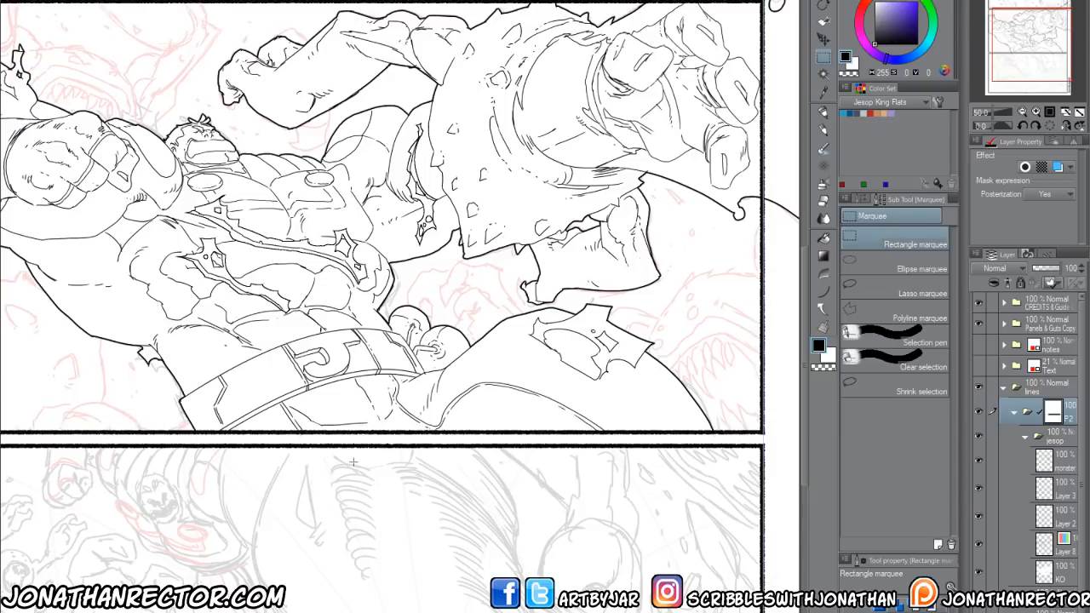
# Step: Add a layer mask to the Frame 1 layer inside the Panels & Guts Copy folder
pyautogui.moveTo(382, 383); pyautogui.dragTo(358, 595)
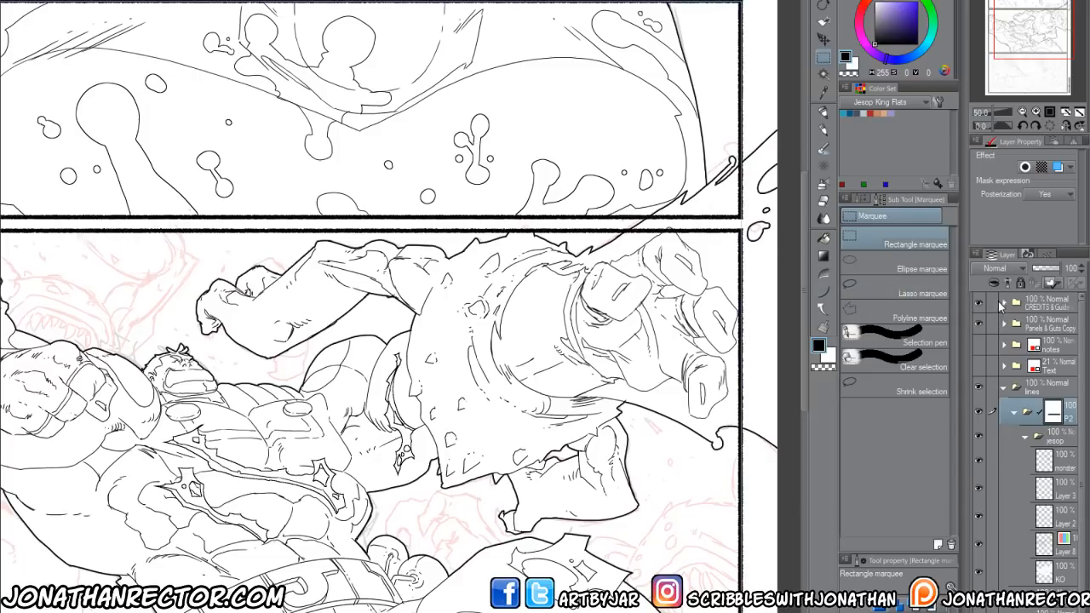
pyautogui.click(1006, 327)
pyautogui.click(1047, 351)
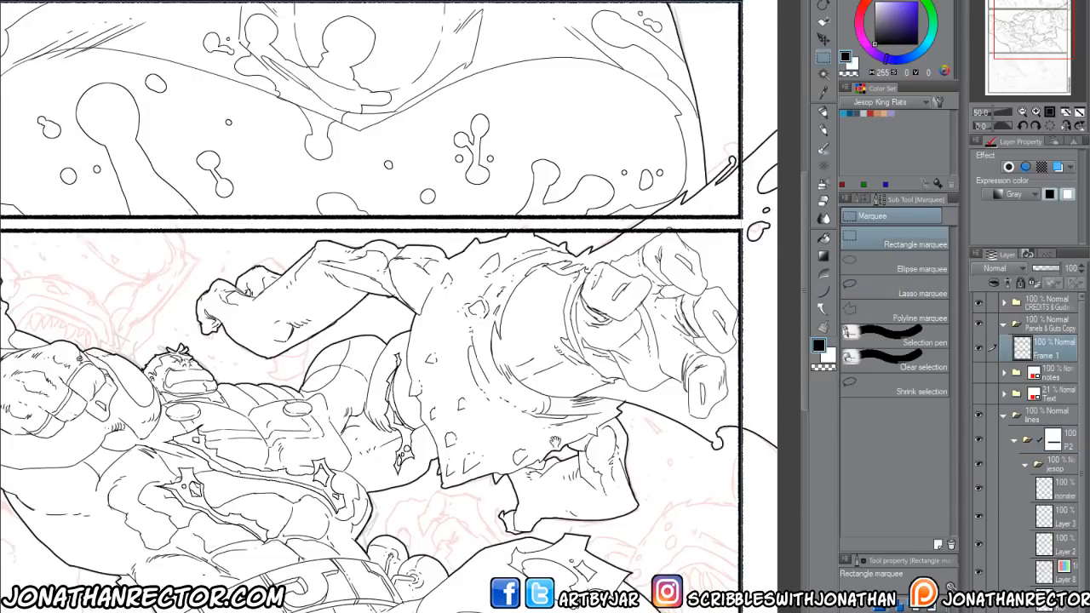
pyautogui.moveTo(474, 427); pyautogui.dragTo(395, 512)
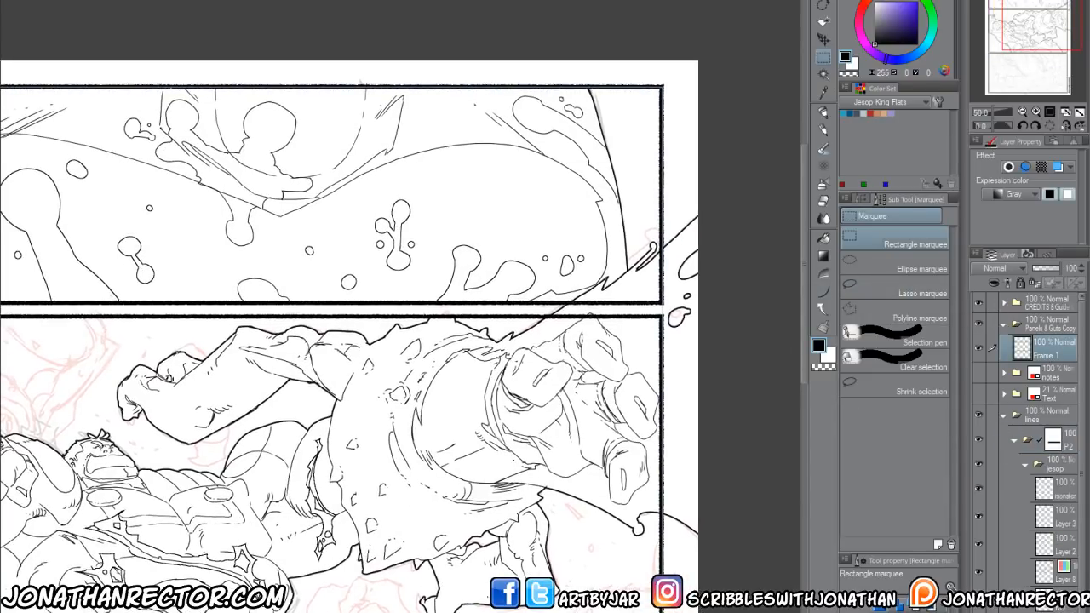
pyautogui.moveTo(433, 477); pyautogui.dragTo(509, 464)
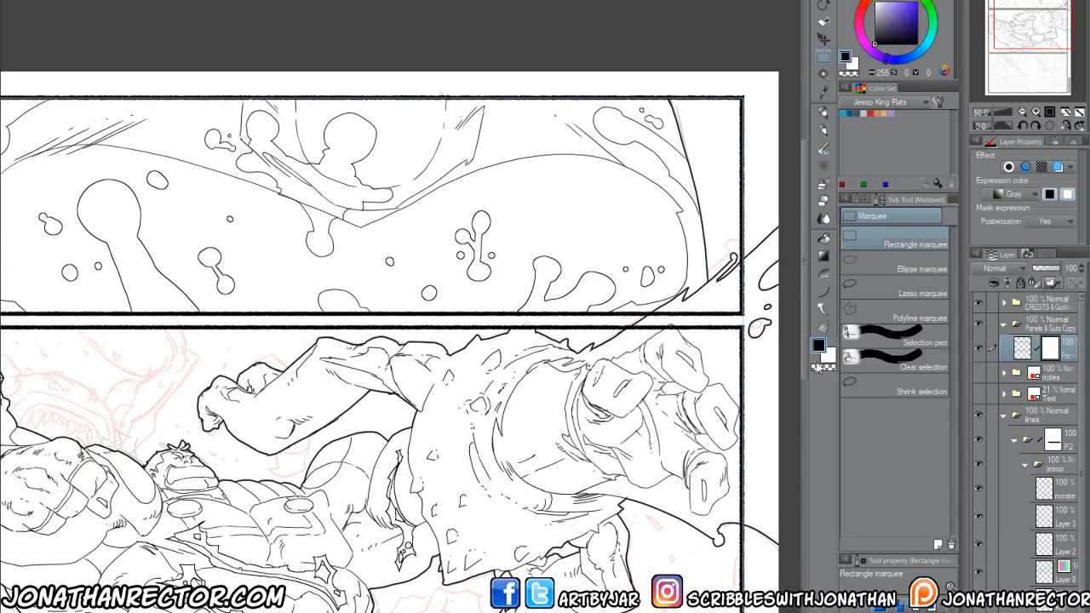
# Step: Mask out the panel borders at the upper panel's lower-right corner with a lasso selection, where the splatter crosses them
pyautogui.click(819, 367)
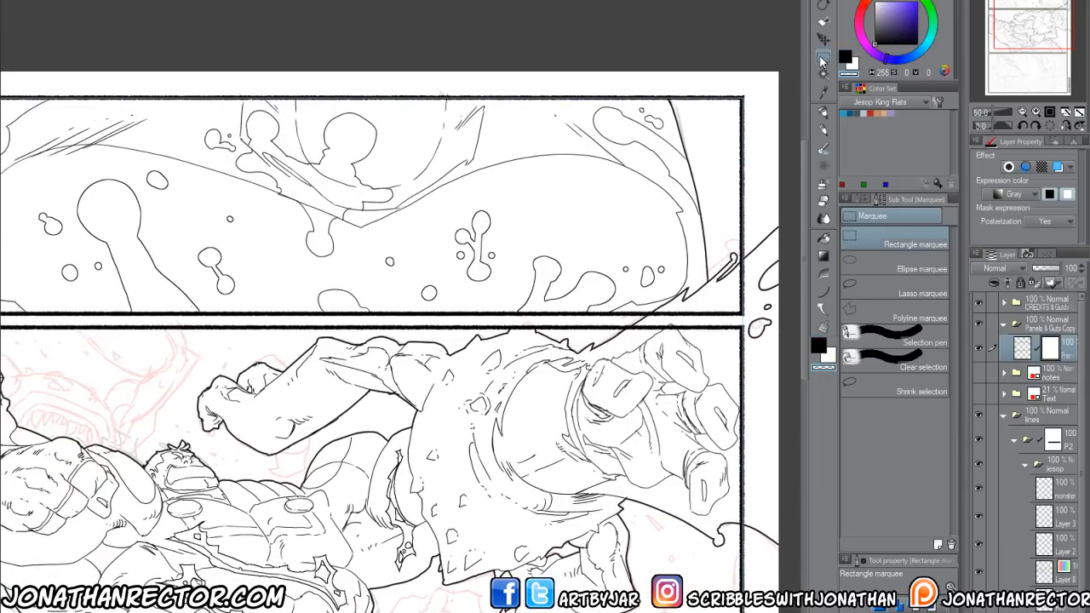
pyautogui.click(894, 290)
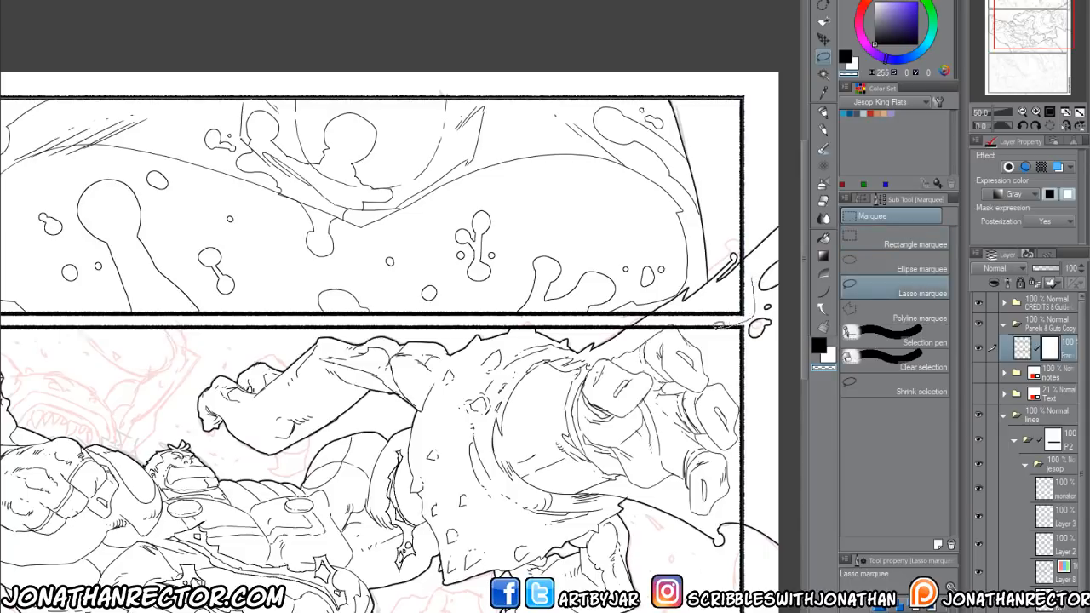
pyautogui.moveTo(715, 322); pyautogui.dragTo(750, 256)
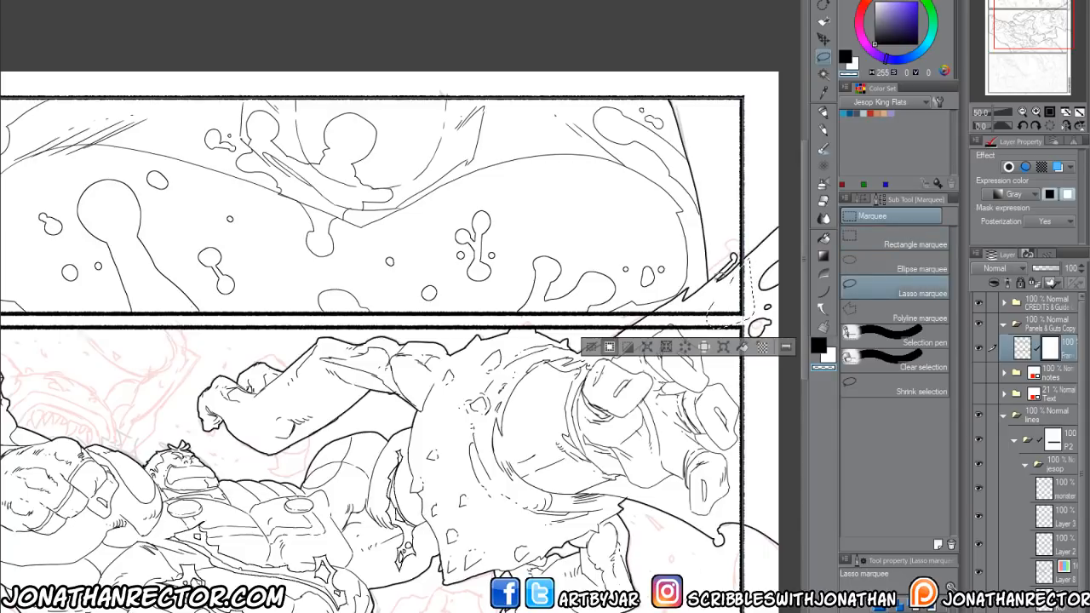
pyautogui.press('Delete')
pyautogui.hotkey('ctrl', 'd')
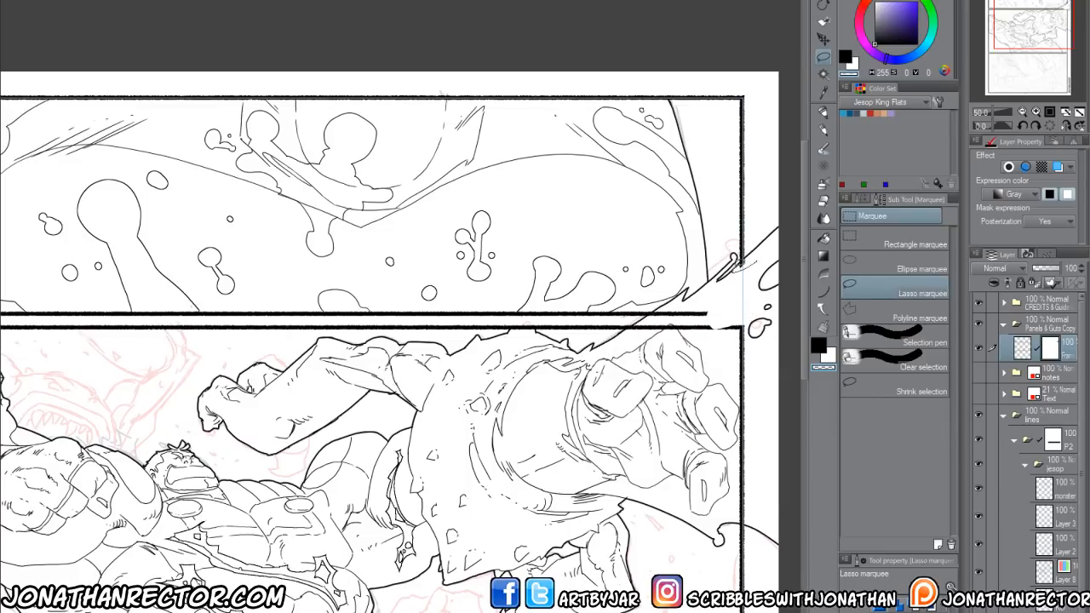
# Step: Mask out the remaining frame lines that cross the splatter and the foreground monster's hand along the second panel's upper-right edges
pyautogui.moveTo(738, 266); pyautogui.dragTo(734, 271)
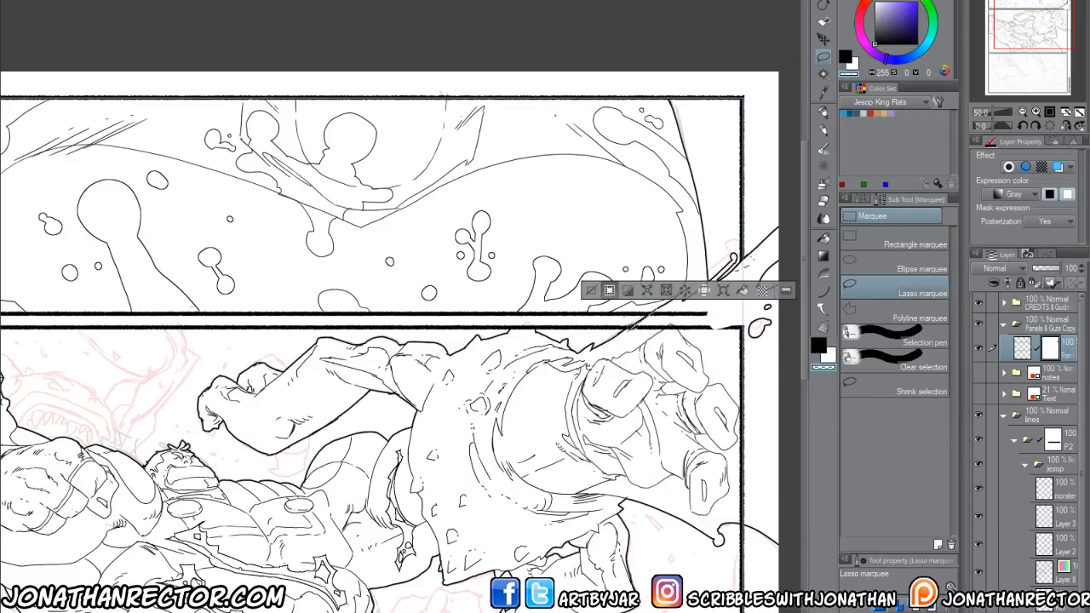
pyautogui.moveTo(635, 332)
pyautogui.mouseDown()
pyautogui.moveTo(695, 317)
pyautogui.moveTo(754, 339)
pyautogui.moveTo(746, 329)
pyautogui.mouseUp()
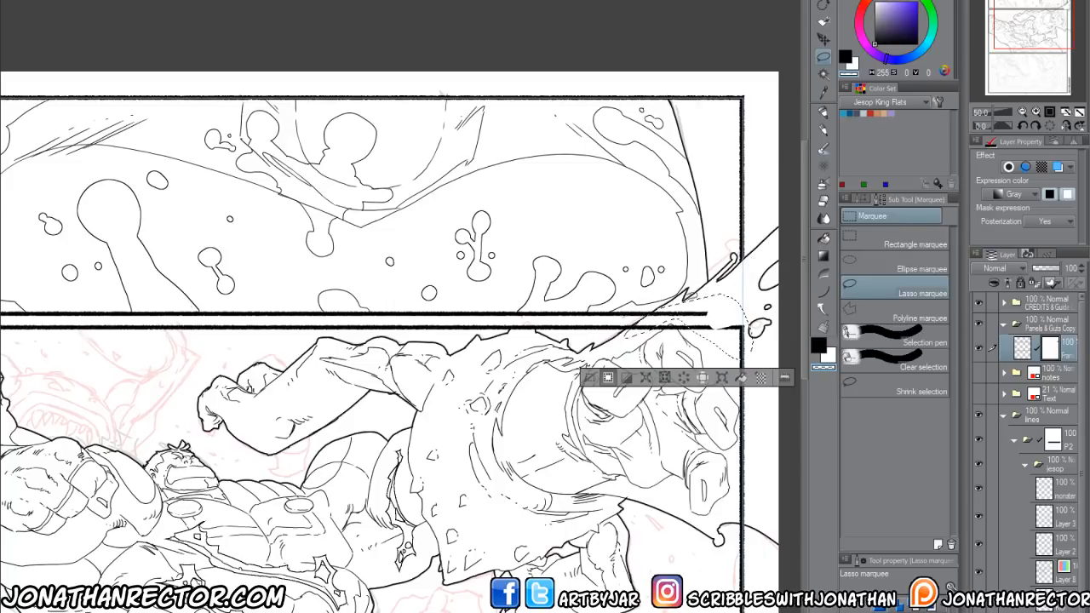
pyautogui.press('Delete')
pyautogui.moveTo(649, 330)
pyautogui.mouseDown()
pyautogui.moveTo(698, 363)
pyautogui.moveTo(652, 329)
pyautogui.mouseUp()
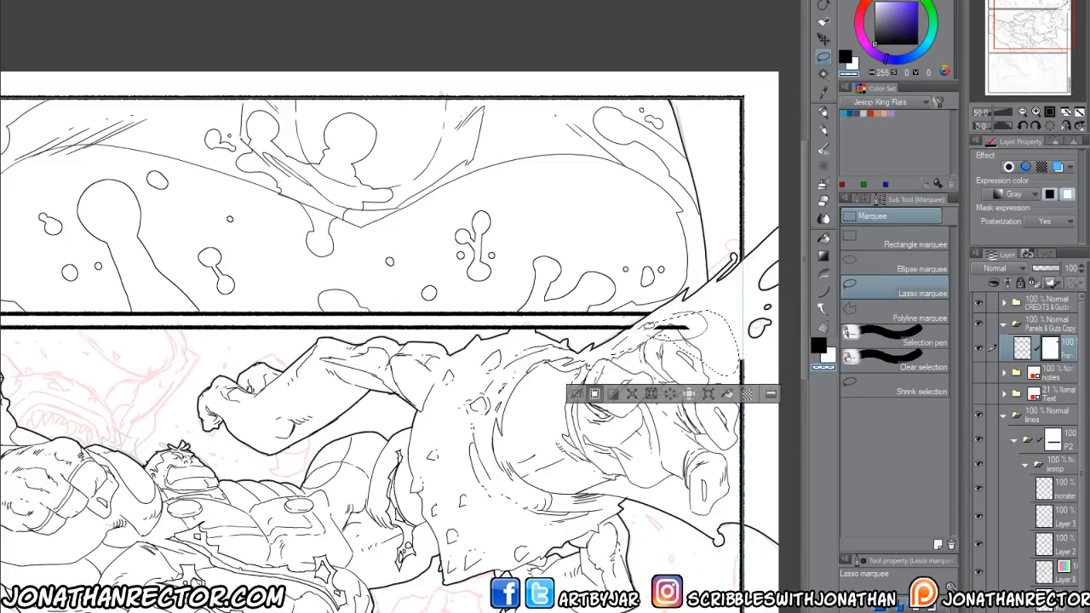
pyautogui.press('Delete')
pyautogui.moveTo(731, 317)
pyautogui.mouseDown()
pyautogui.moveTo(763, 422)
pyautogui.moveTo(750, 516)
pyautogui.moveTo(736, 521)
pyautogui.moveTo(729, 490)
pyautogui.mouseUp()
pyautogui.press('Delete')
pyautogui.hotkey('ctrl', 'd')
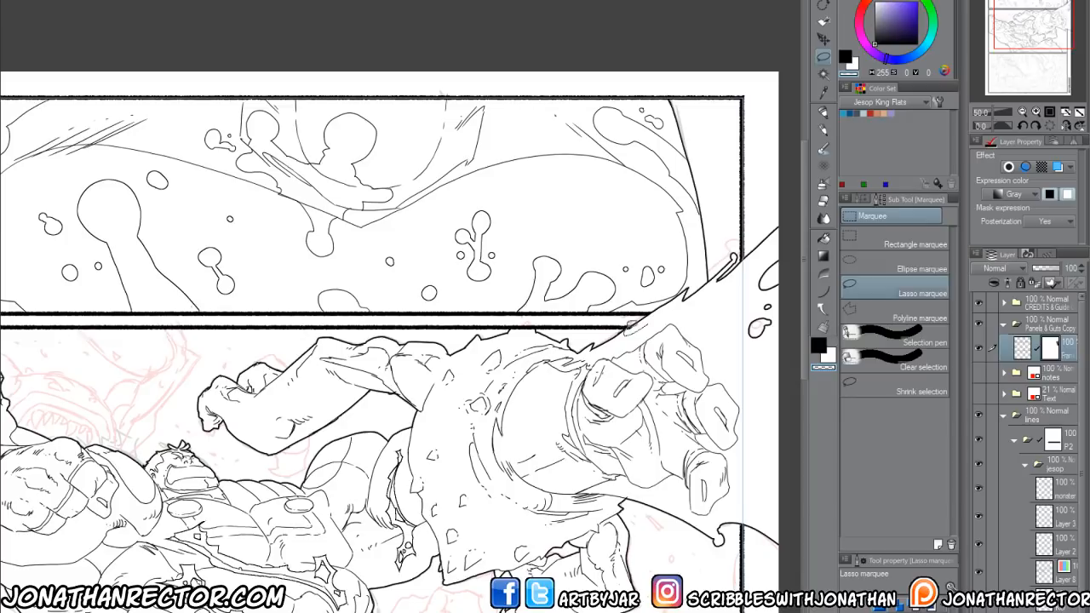
pyautogui.moveTo(632, 326); pyautogui.dragTo(641, 322)
pyautogui.press('Delete')
pyautogui.click(536, 355)
# Step: Collapse the jesop folder and lower its opacity to 29%
pyautogui.moveTo(242, 576); pyautogui.dragTo(278, 494)
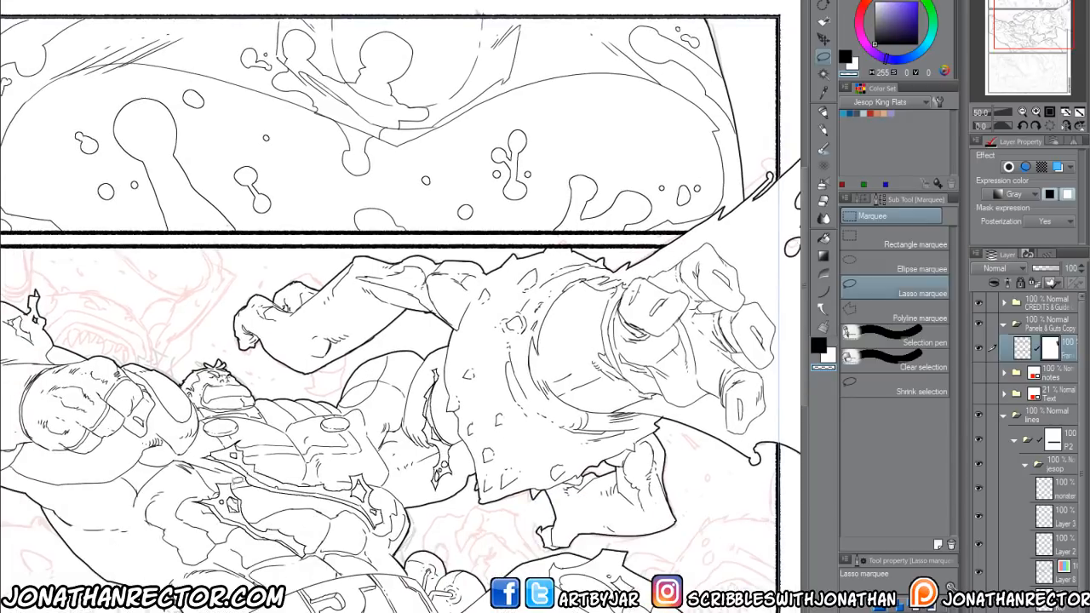
pyautogui.scroll(-3, 167, 506)
pyautogui.scroll(2, 125, 553)
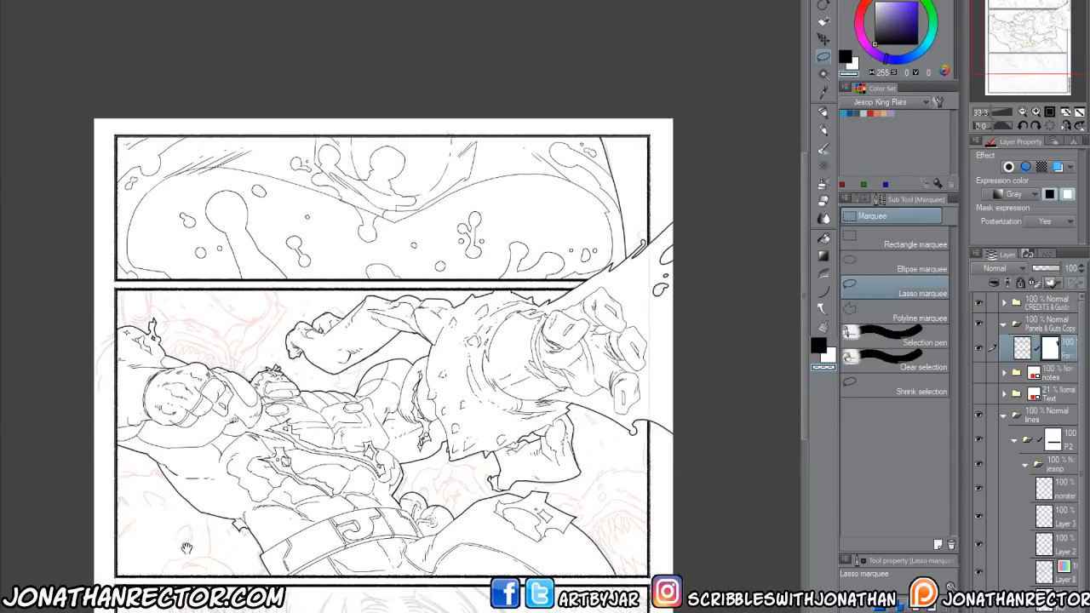
pyautogui.scroll(1, 174, 558)
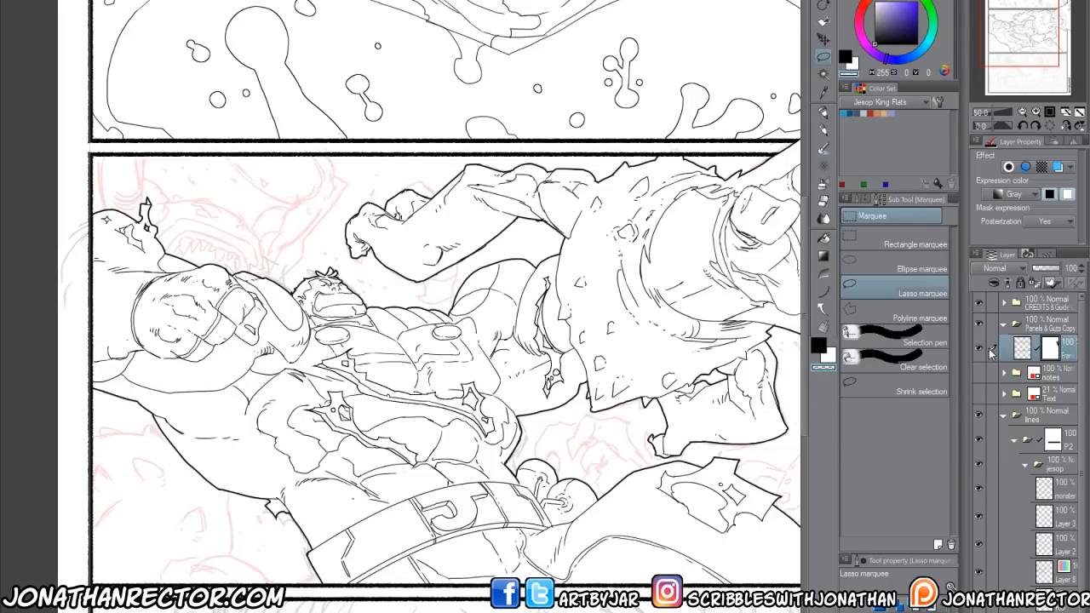
pyautogui.click(1026, 465)
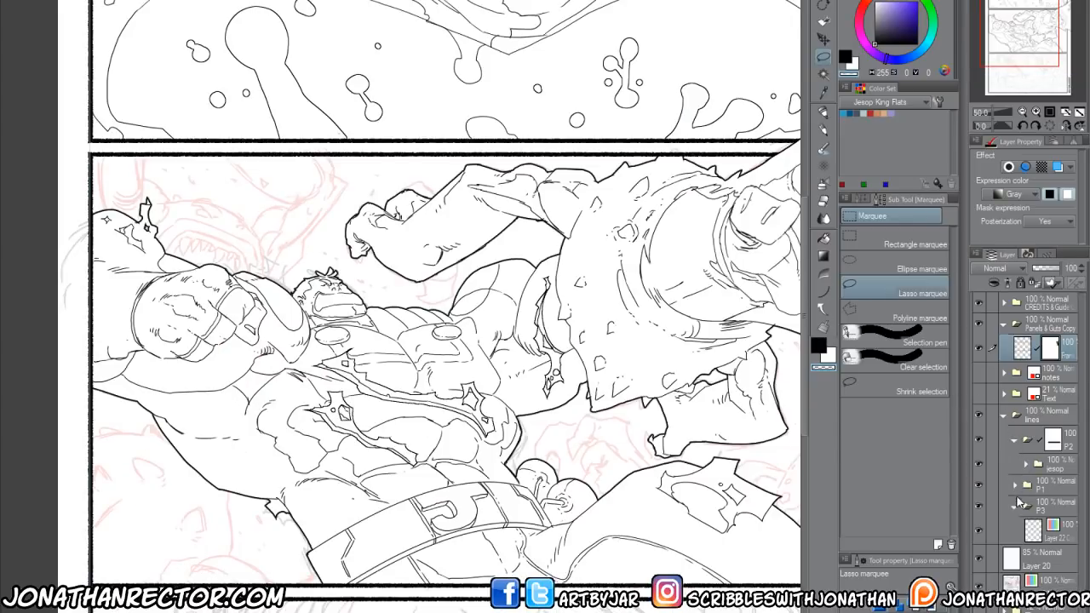
pyautogui.click(1054, 471)
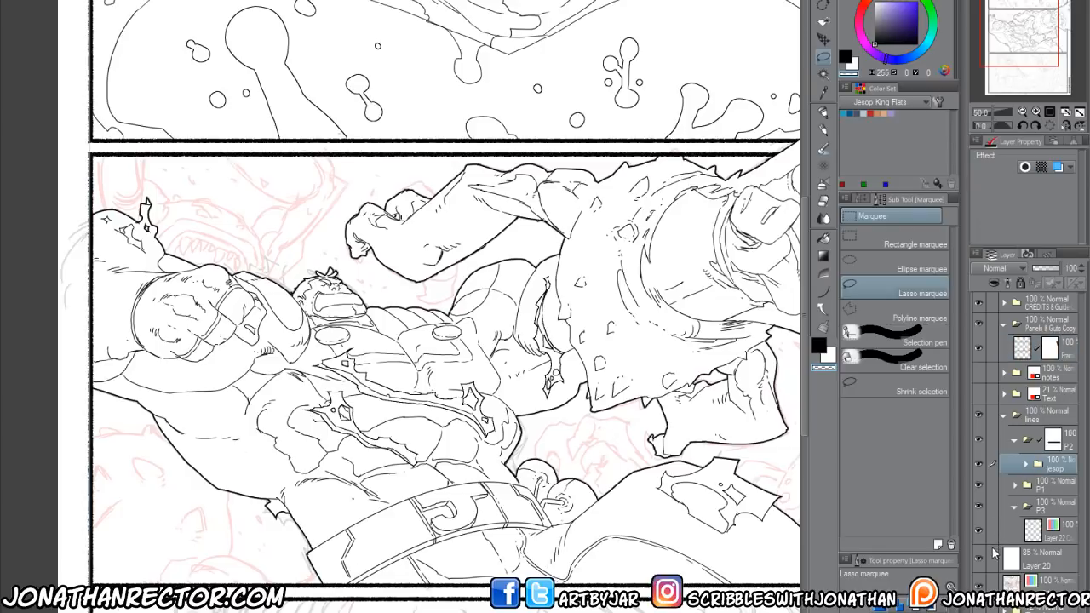
pyautogui.click(1041, 269)
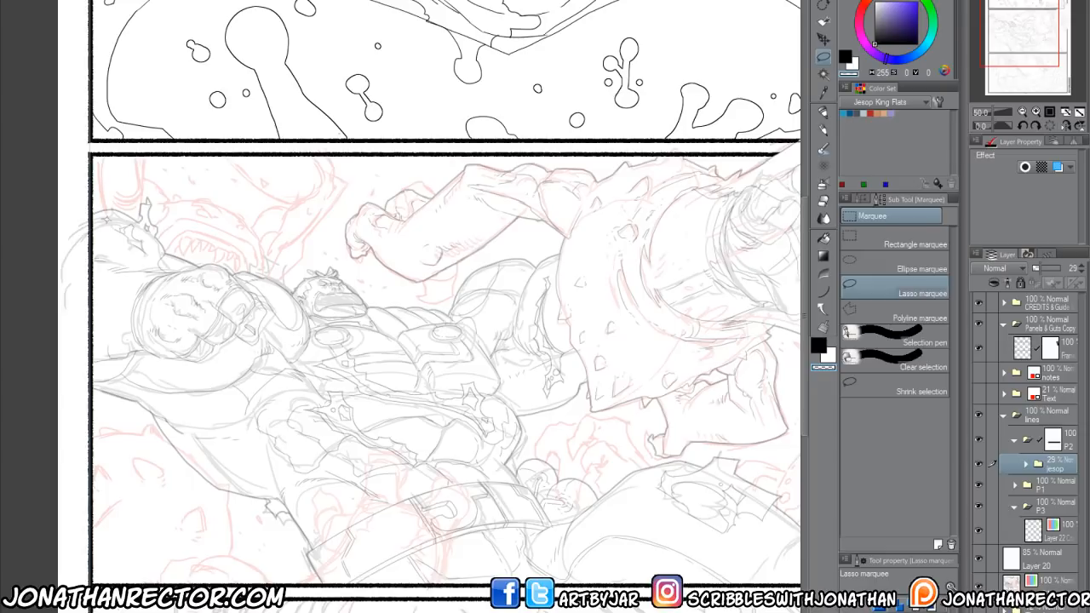
# Step: Create a new layer inside a new folder above the jesop folder and choose the Lineart 600dpi 2 pen
pyautogui.hotkey('ctrl', 'shift', 'n')
pyautogui.hotkey('ctrl', 'g')
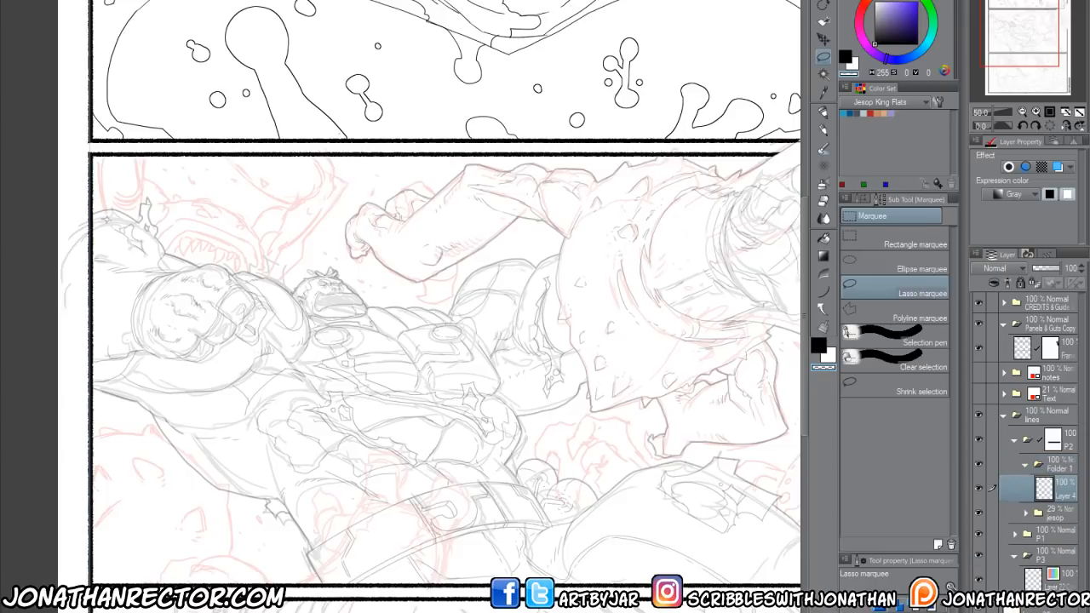
pyautogui.press('p')
pyautogui.press('c')
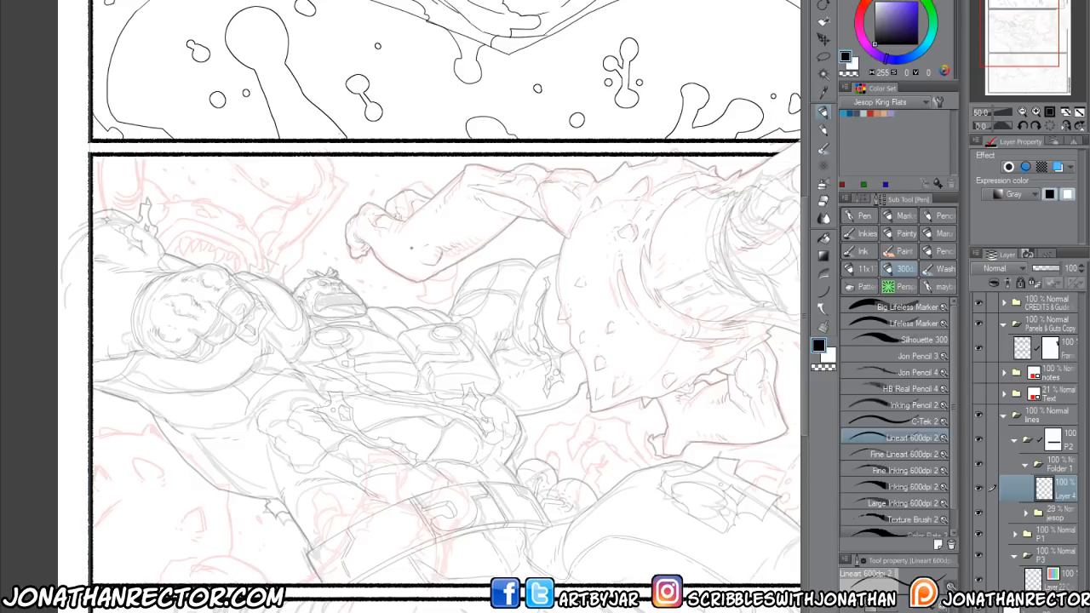
# Step: Ink the outline of the monster's head and the rounded shape below it in the second panel's lower-left corner
pyautogui.moveTo(199, 409); pyautogui.dragTo(385, 247)
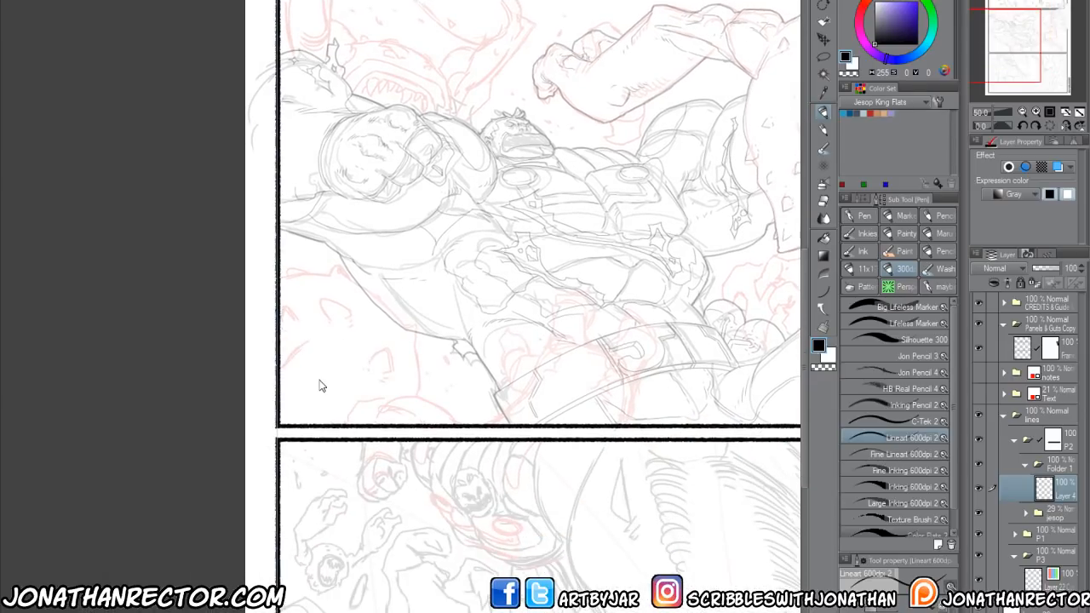
pyautogui.scroll(1, 312, 348)
pyautogui.moveTo(312, 348); pyautogui.dragTo(331, 449)
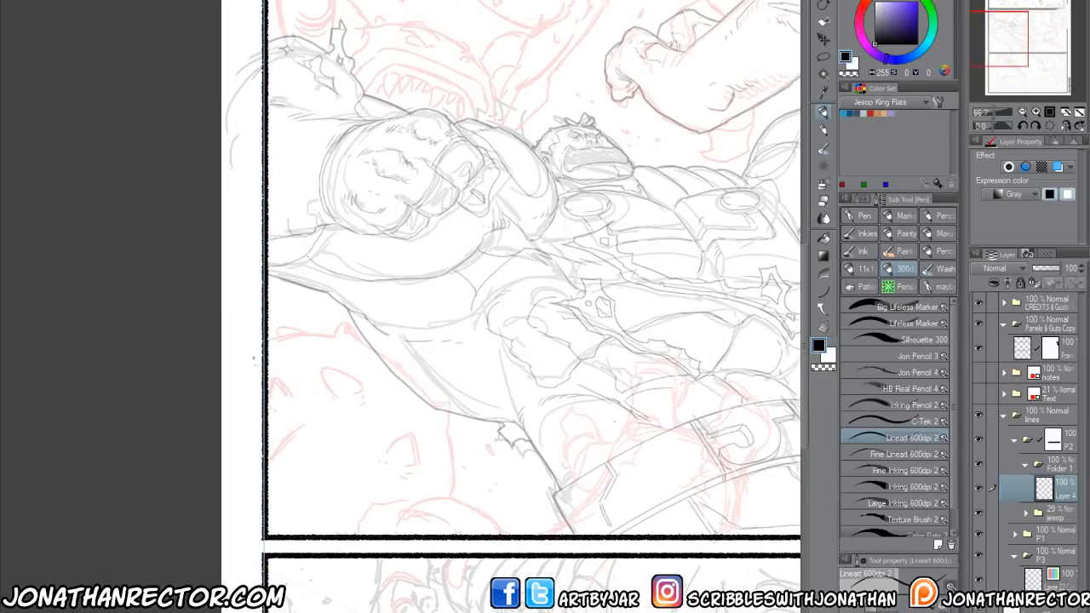
pyautogui.moveTo(270, 339)
pyautogui.mouseDown()
pyautogui.moveTo(338, 327)
pyautogui.moveTo(382, 353)
pyautogui.moveTo(448, 406)
pyautogui.moveTo(454, 492)
pyautogui.mouseUp()
pyautogui.moveTo(393, 533)
pyautogui.mouseDown()
pyautogui.moveTo(468, 523)
pyautogui.moveTo(418, 507)
pyautogui.moveTo(431, 498)
pyautogui.moveTo(482, 505)
pyautogui.moveTo(502, 532)
pyautogui.mouseUp()
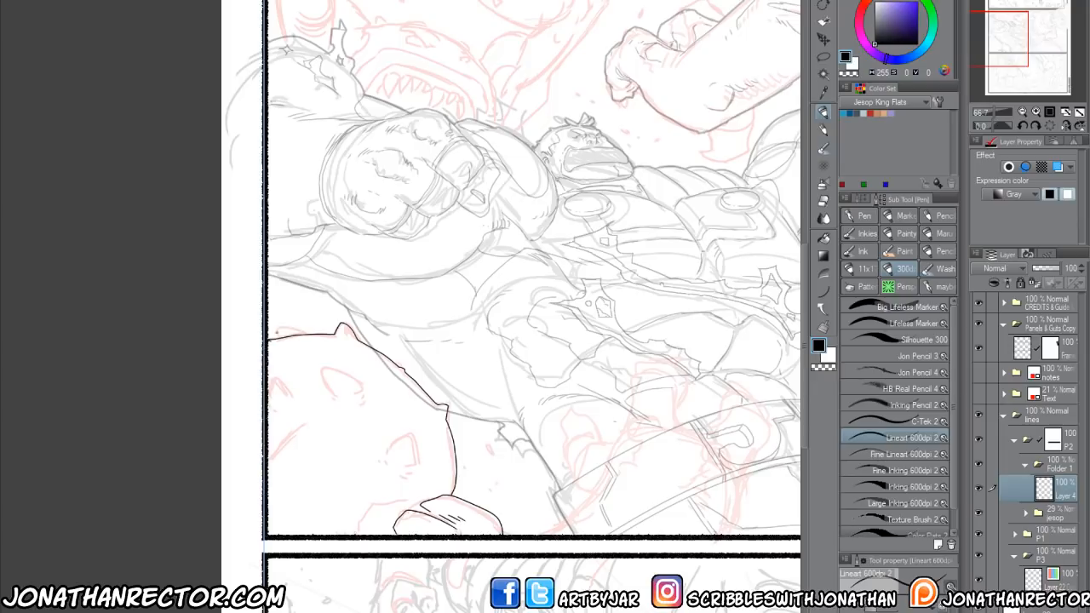
# Step: Ink the spikes, hatching and remaining lower contour of the monster in the second panel's lower-left corner
pyautogui.moveTo(279, 338); pyautogui.dragTo(305, 333)
pyautogui.moveTo(331, 369)
pyautogui.mouseDown()
pyautogui.moveTo(362, 388)
pyautogui.moveTo(344, 396)
pyautogui.moveTo(370, 393)
pyautogui.mouseUp()
pyautogui.moveTo(389, 450)
pyautogui.mouseDown()
pyautogui.moveTo(414, 445)
pyautogui.moveTo(416, 465)
pyautogui.moveTo(486, 472)
pyautogui.mouseUp()
pyautogui.moveTo(340, 385); pyautogui.dragTo(359, 401)
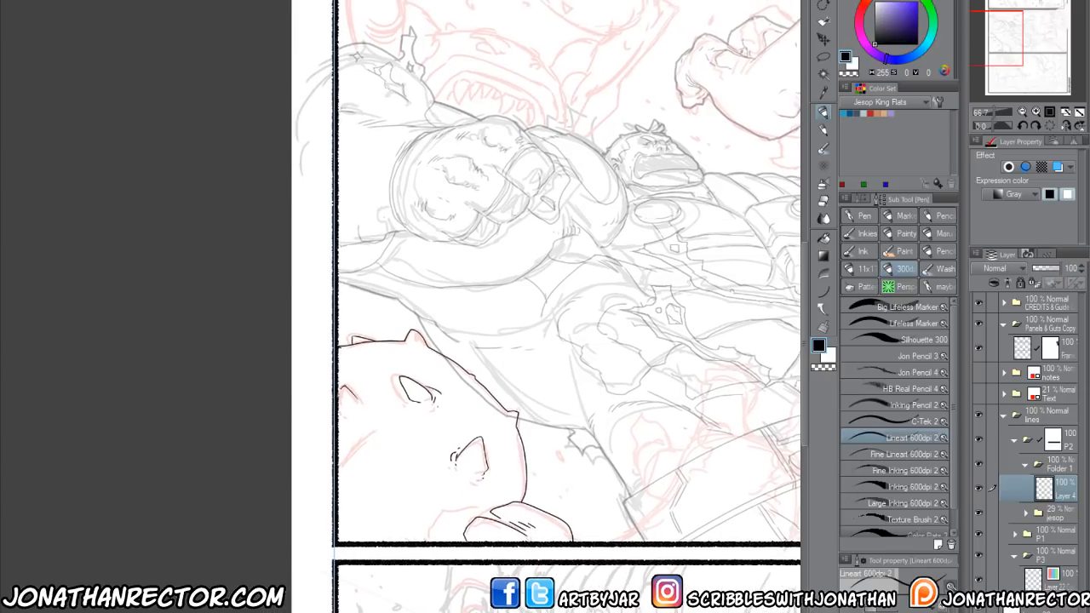
pyautogui.moveTo(349, 495)
pyautogui.mouseDown()
pyautogui.moveTo(338, 512)
pyautogui.moveTo(348, 475)
pyautogui.mouseUp()
pyautogui.moveTo(475, 505)
pyautogui.mouseDown()
pyautogui.moveTo(440, 511)
pyautogui.moveTo(419, 543)
pyautogui.mouseUp()
pyautogui.moveTo(521, 481)
pyautogui.mouseDown()
pyautogui.moveTo(506, 504)
pyautogui.moveTo(363, 508)
pyautogui.mouseUp()
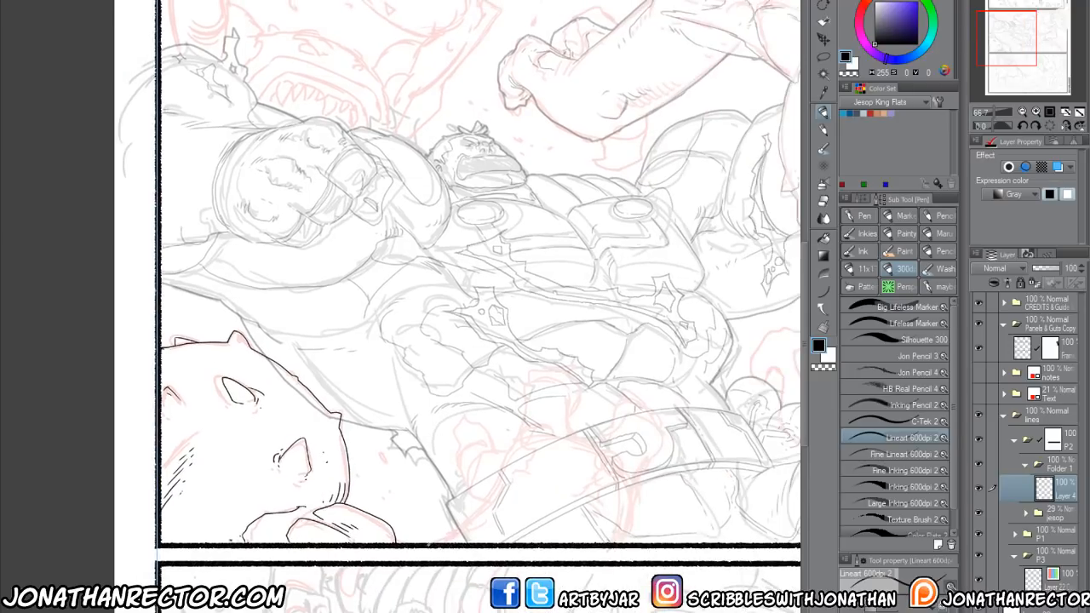
# Step: Ink the forearm edges of the monster hand reaching up in front of Jesop's belt at the panel's bottom border
pyautogui.moveTo(461, 527); pyautogui.dragTo(435, 544)
pyautogui.moveTo(630, 494); pyautogui.dragTo(617, 542)
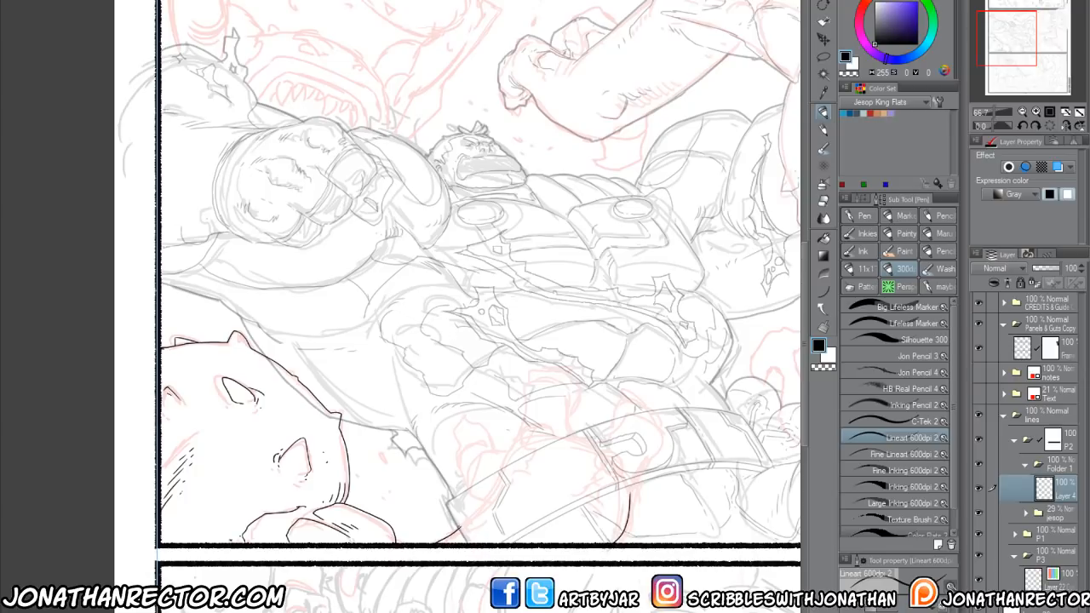
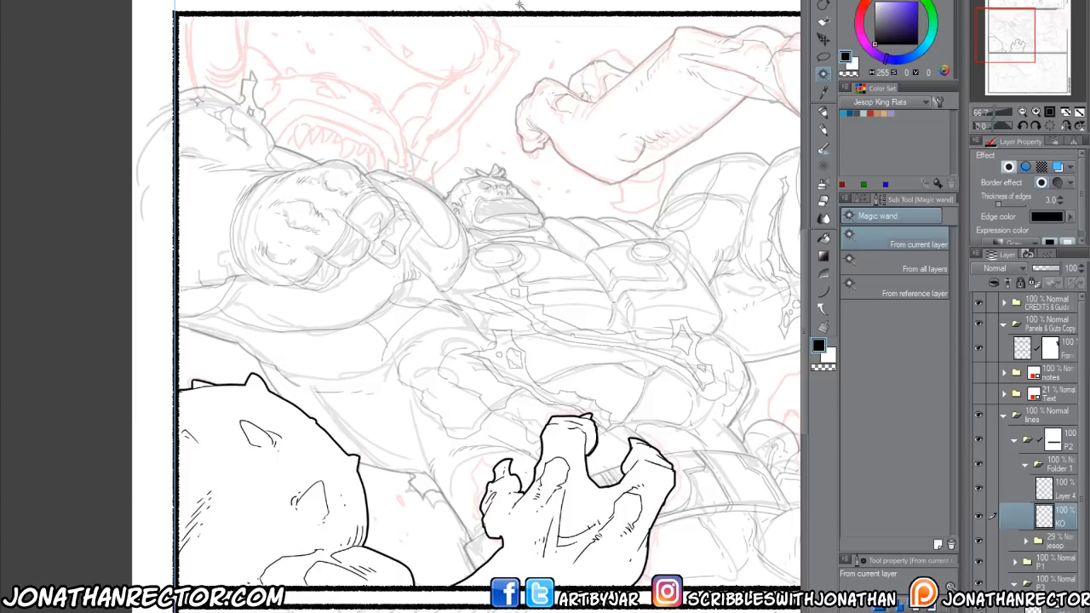
# Step: Collapse Folder 1 and create a new folder above it within the P2 folder
pyautogui.click(1027, 466)
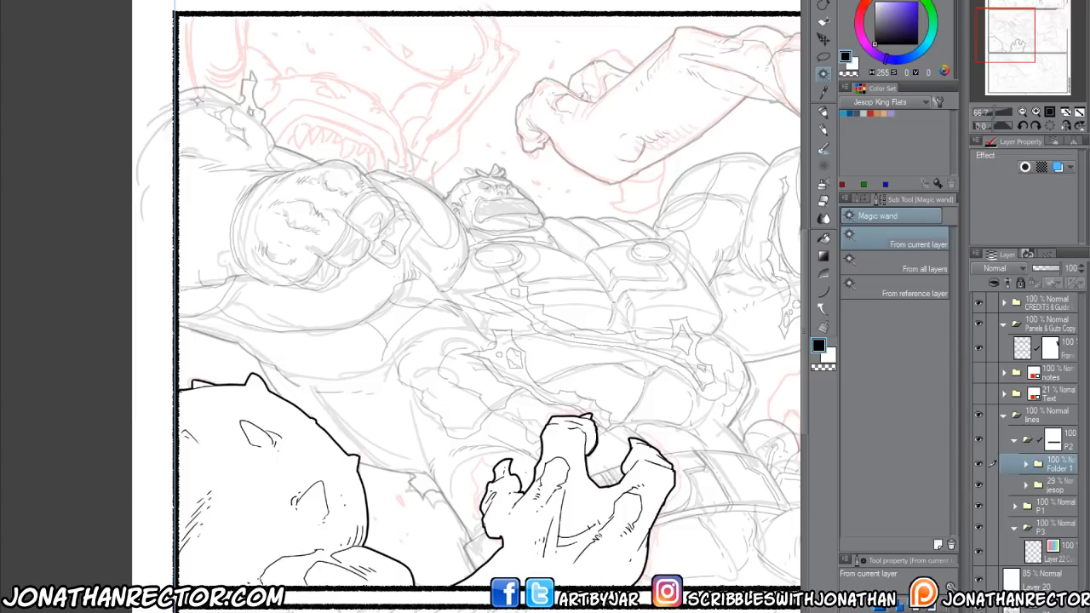
pyautogui.hotkey('ctrl', 'g')
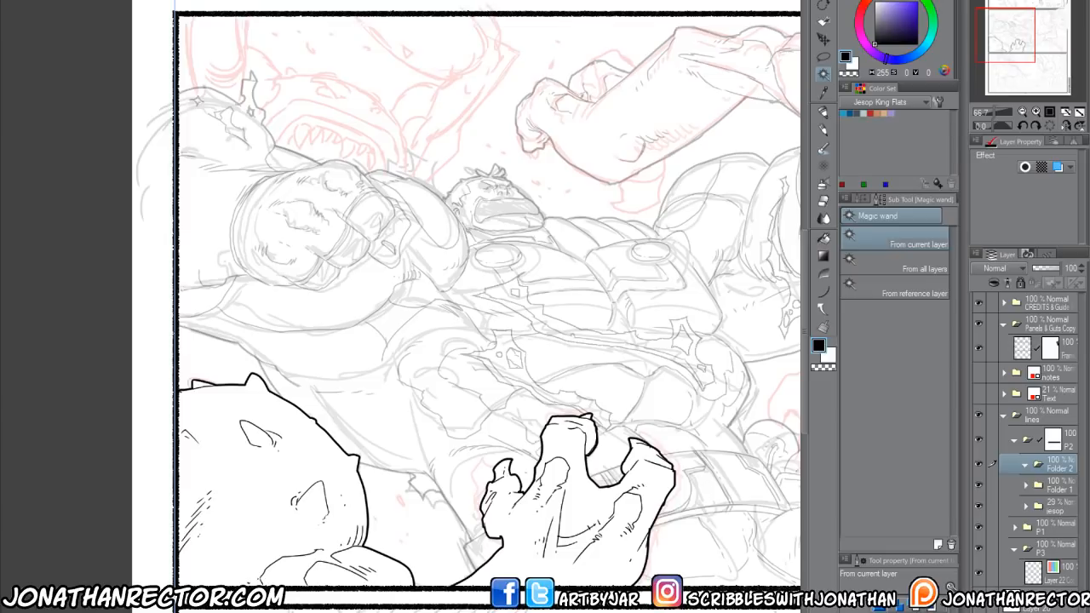
# Step: Add a new layer in Folder 2, mirror the canvas, and ink the spiky top contour of the toothed monster at the second panel's lower outer corner
pyautogui.hotkey('ctrl', 'shift', 'n')
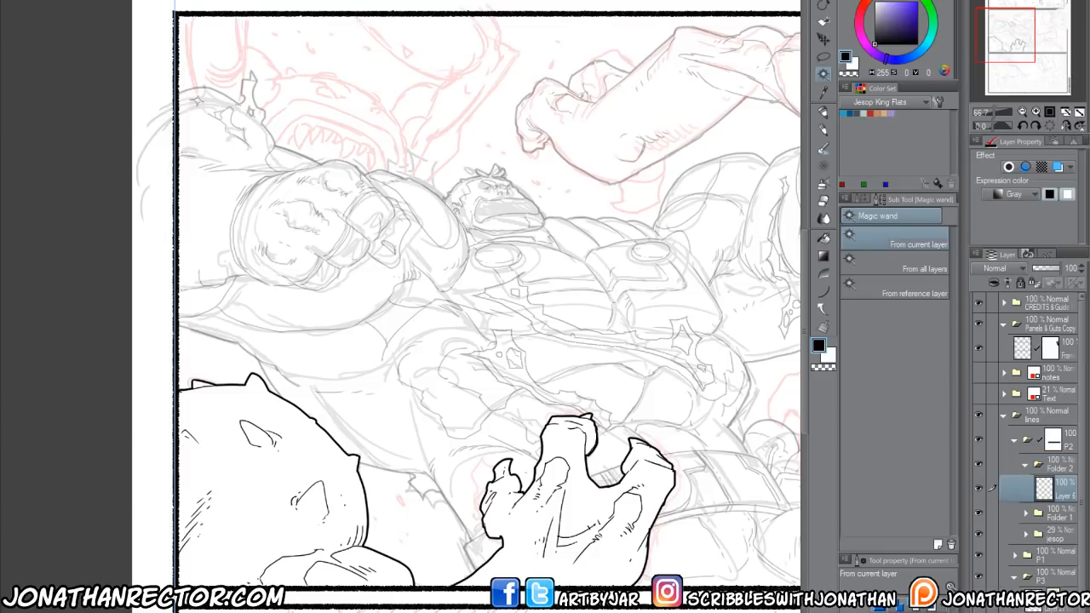
pyautogui.moveTo(576, 403); pyautogui.dragTo(219, 354)
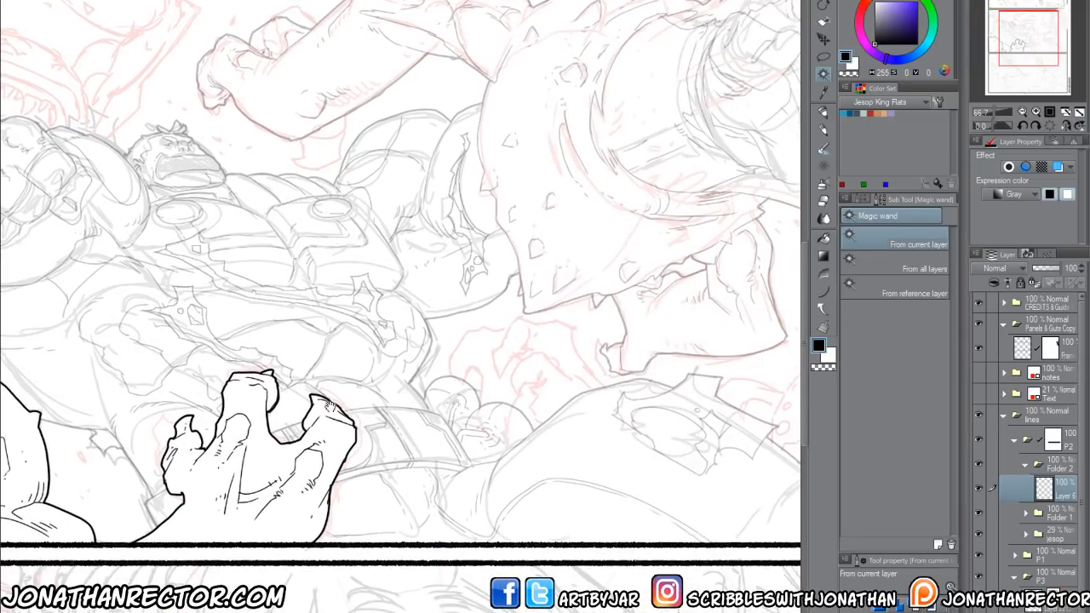
pyautogui.moveTo(357, 457); pyautogui.dragTo(154, 452)
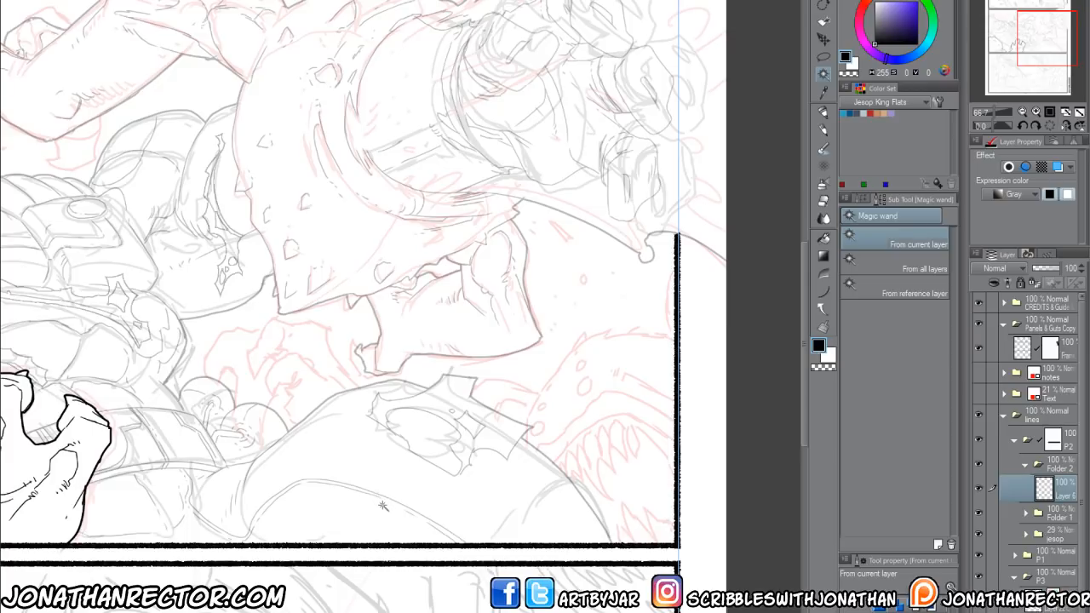
pyautogui.moveTo(360, 503); pyautogui.dragTo(396, 434)
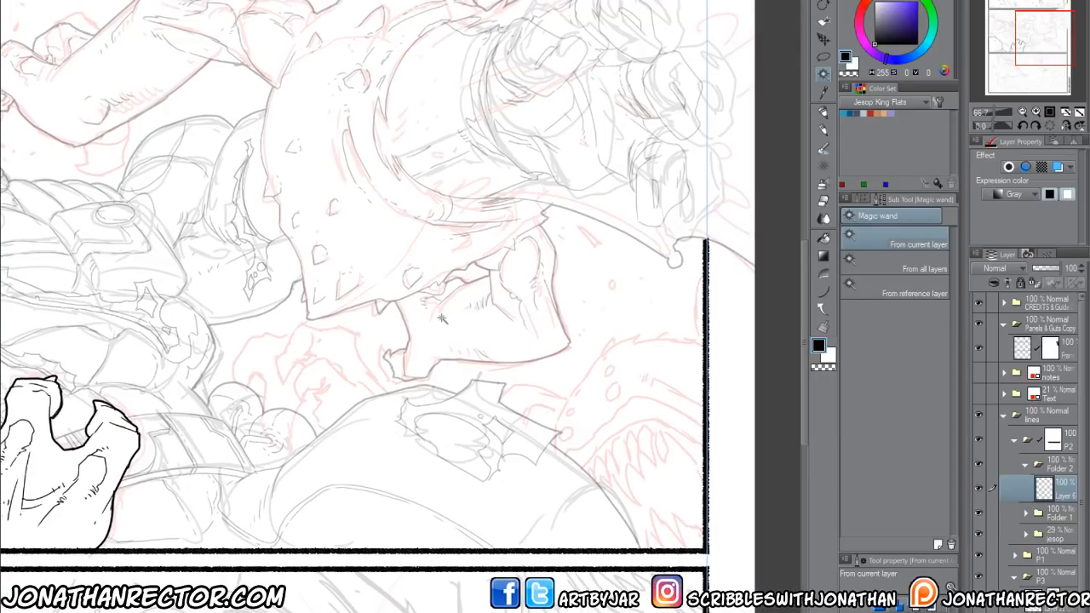
pyautogui.press('h')
pyautogui.moveTo(213, 435); pyautogui.dragTo(455, 418)
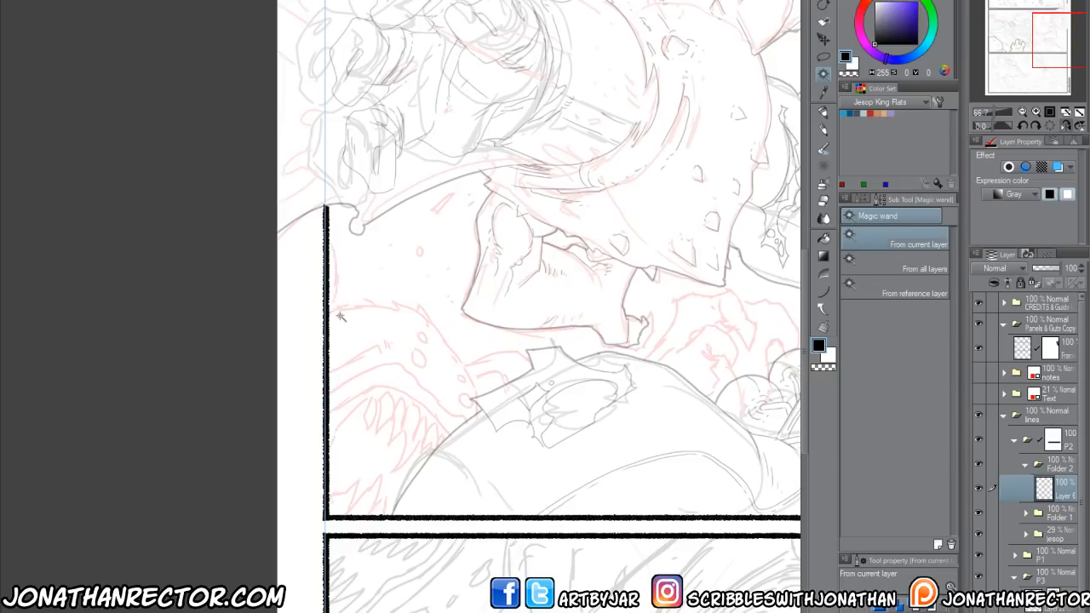
pyautogui.press('p')
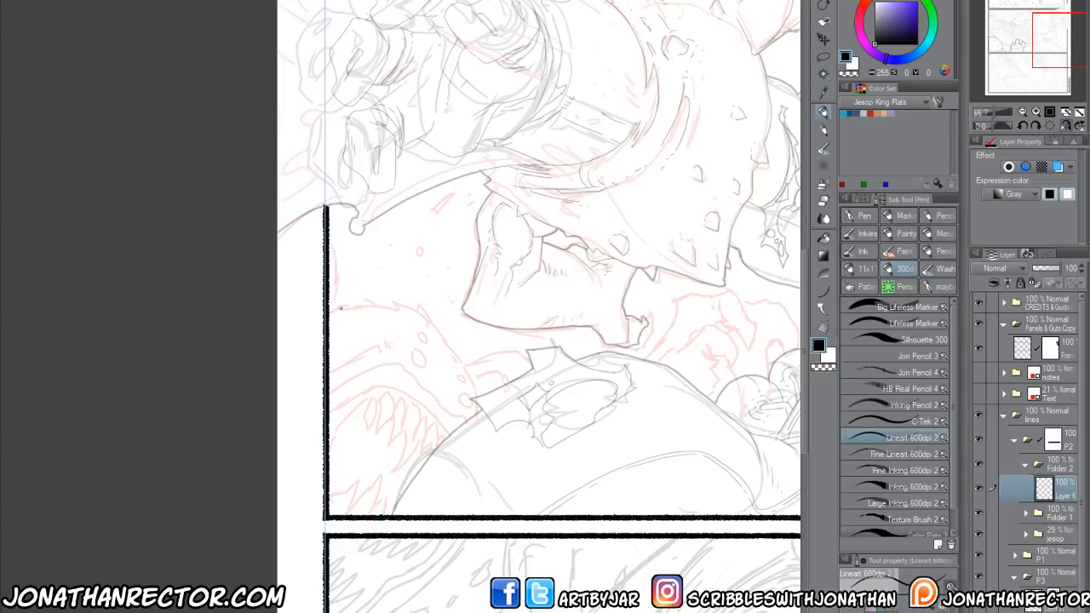
pyautogui.moveTo(338, 308)
pyautogui.mouseDown()
pyautogui.moveTo(397, 304)
pyautogui.moveTo(402, 292)
pyautogui.moveTo(456, 332)
pyautogui.moveTo(474, 378)
pyautogui.mouseUp()
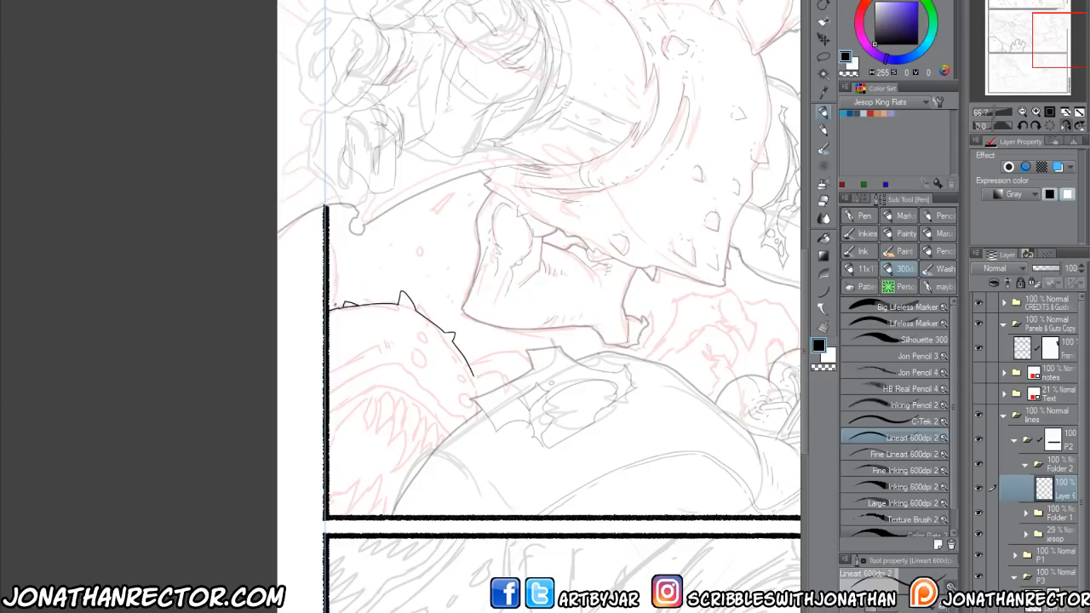
# Step: Add another layer in Folder 2 and lasso-fill a black square head silhouette with two pointed bat ears over the third panel
pyautogui.moveTo(625, 607); pyautogui.dragTo(472, 372)
pyautogui.hotkey('ctrl', 'shift', 'n')
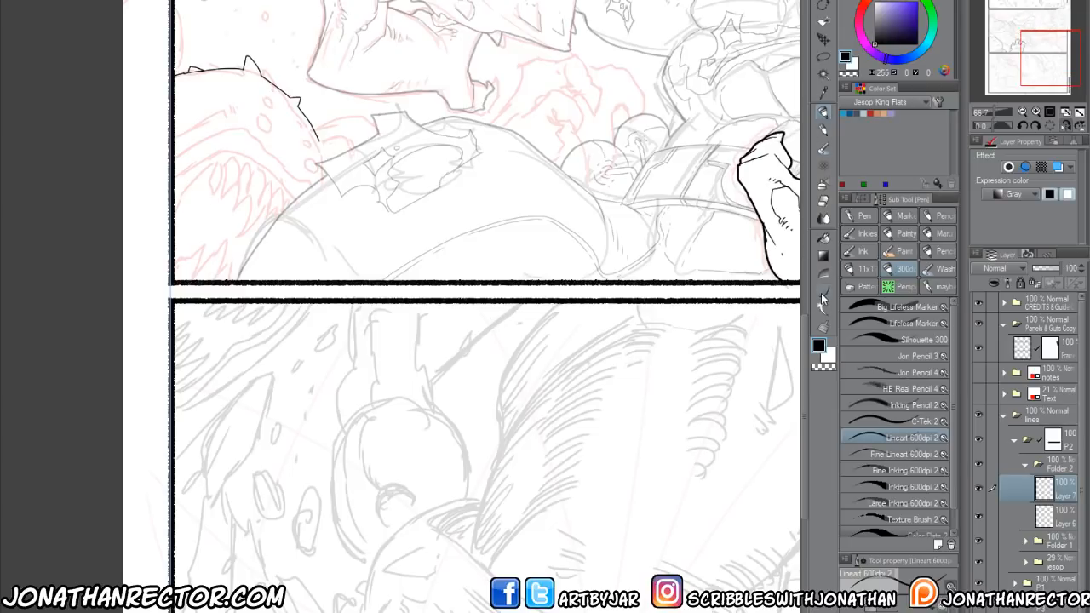
pyautogui.click(823, 292)
pyautogui.click(895, 353)
pyautogui.moveTo(440, 514)
pyautogui.mouseDown()
pyautogui.moveTo(438, 423)
pyautogui.moveTo(524, 412)
pyautogui.moveTo(535, 452)
pyautogui.moveTo(467, 513)
pyautogui.moveTo(438, 515)
pyautogui.mouseUp()
# Step: Lasso-fill a black head silhouette with ears, swept hair and a small forehead curl beside the bat-eared head
pyautogui.moveTo(586, 436); pyautogui.dragTo(416, 436)
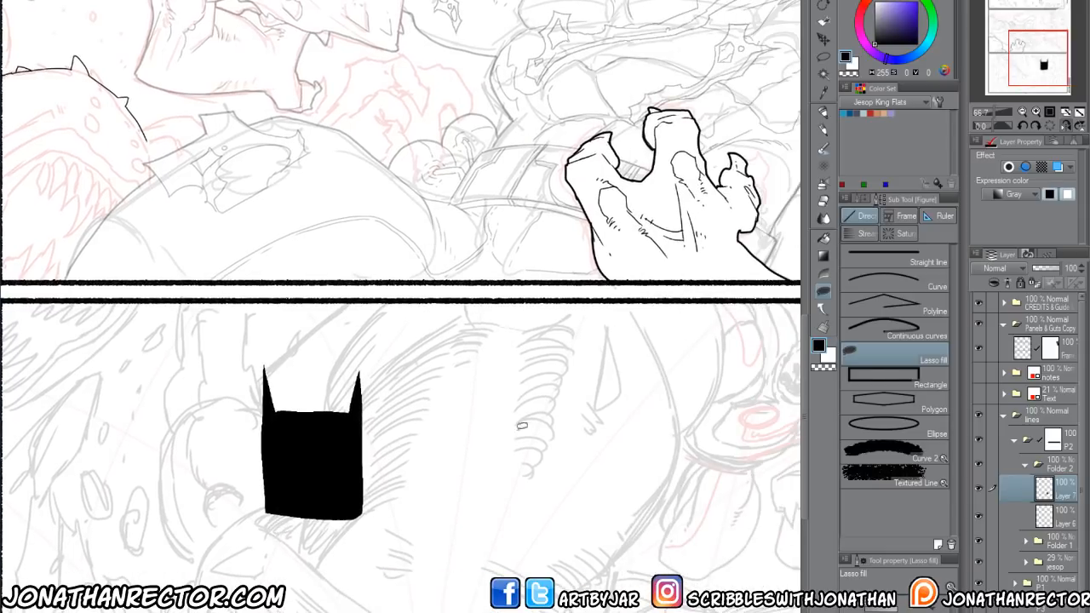
pyautogui.moveTo(528, 492)
pyautogui.mouseDown()
pyautogui.moveTo(529, 421)
pyautogui.moveTo(502, 386)
pyautogui.moveTo(453, 401)
pyautogui.moveTo(449, 480)
pyautogui.moveTo(491, 508)
pyautogui.moveTo(511, 479)
pyautogui.mouseUp()
pyautogui.moveTo(445, 442); pyautogui.dragTo(444, 473)
pyautogui.moveTo(522, 448)
pyautogui.mouseDown()
pyautogui.moveTo(535, 453)
pyautogui.moveTo(522, 480)
pyautogui.mouseUp()
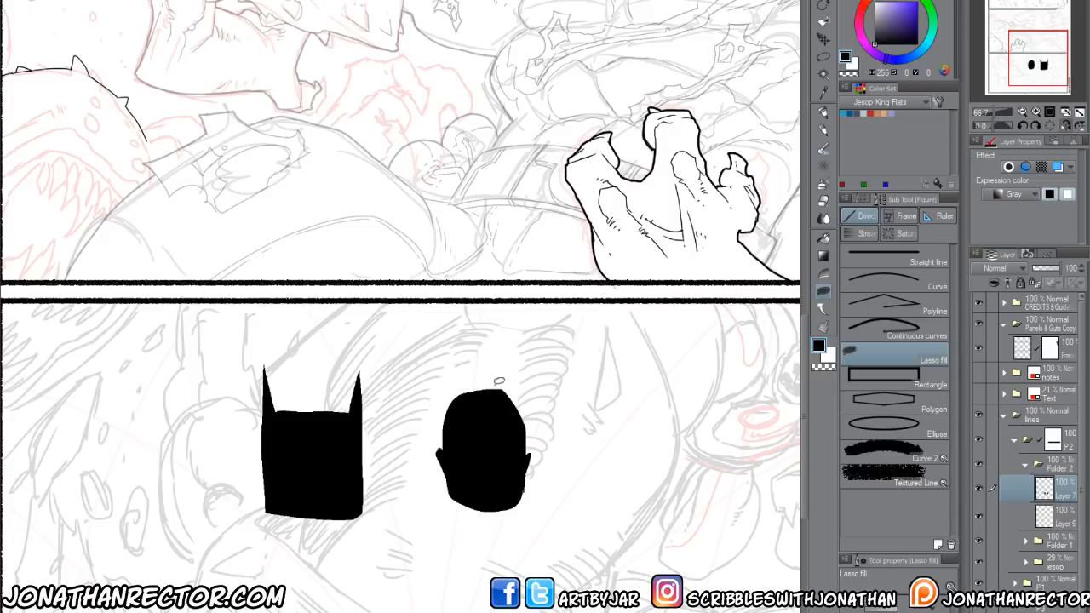
pyautogui.moveTo(494, 385)
pyautogui.mouseDown()
pyautogui.moveTo(486, 375)
pyautogui.moveTo(482, 388)
pyautogui.moveTo(443, 383)
pyautogui.moveTo(448, 421)
pyautogui.moveTo(477, 401)
pyautogui.moveTo(433, 447)
pyautogui.moveTo(477, 394)
pyautogui.moveTo(537, 399)
pyautogui.moveTo(521, 449)
pyautogui.moveTo(522, 417)
pyautogui.moveTo(487, 399)
pyautogui.moveTo(526, 453)
pyautogui.mouseUp()
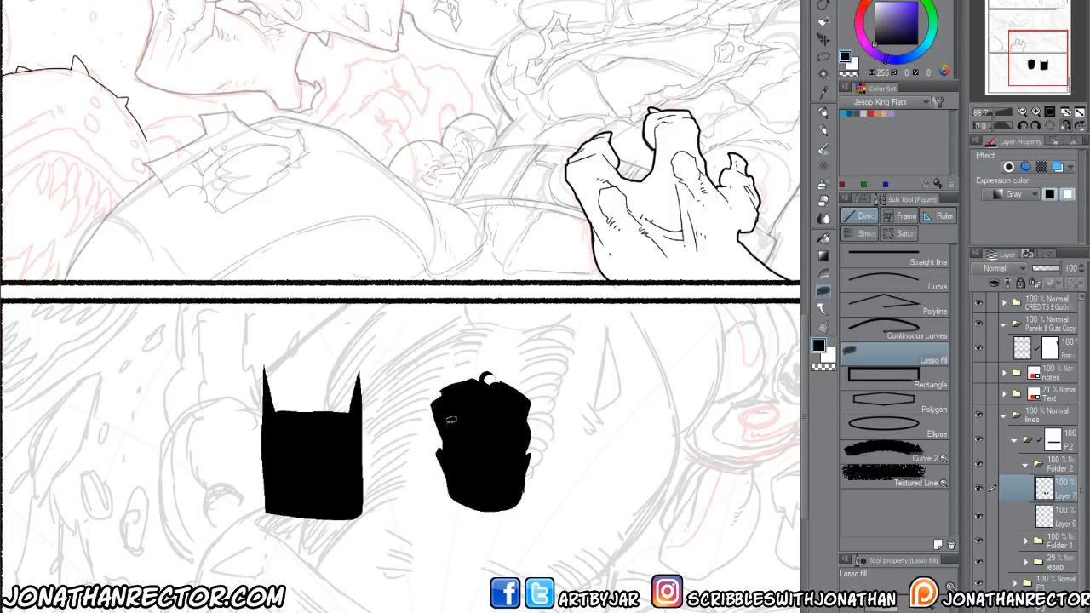
# Step: Lasso-fill a black box-shaped character silhouette with thin arms, legs and shoes on the other side of the bat-eared head
pyautogui.moveTo(389, 540); pyautogui.dragTo(511, 514)
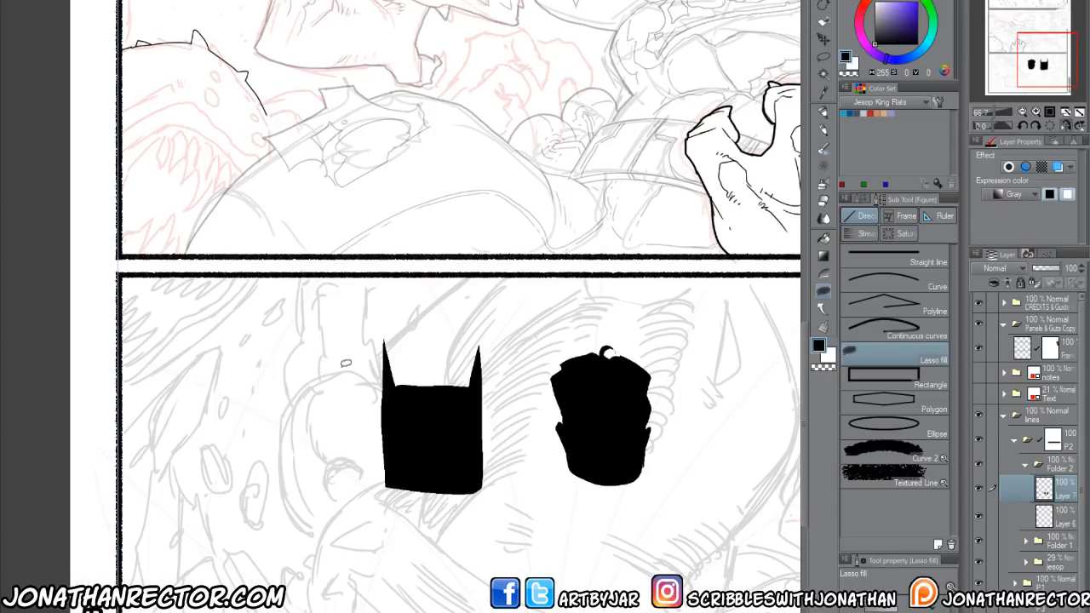
pyautogui.moveTo(346, 363)
pyautogui.mouseDown()
pyautogui.moveTo(344, 482)
pyautogui.moveTo(251, 490)
pyautogui.moveTo(242, 375)
pyautogui.moveTo(340, 366)
pyautogui.mouseUp()
pyautogui.moveTo(249, 491)
pyautogui.mouseDown()
pyautogui.moveTo(232, 473)
pyautogui.moveTo(223, 362)
pyautogui.moveTo(298, 351)
pyautogui.moveTo(344, 365)
pyautogui.moveTo(343, 379)
pyautogui.mouseUp()
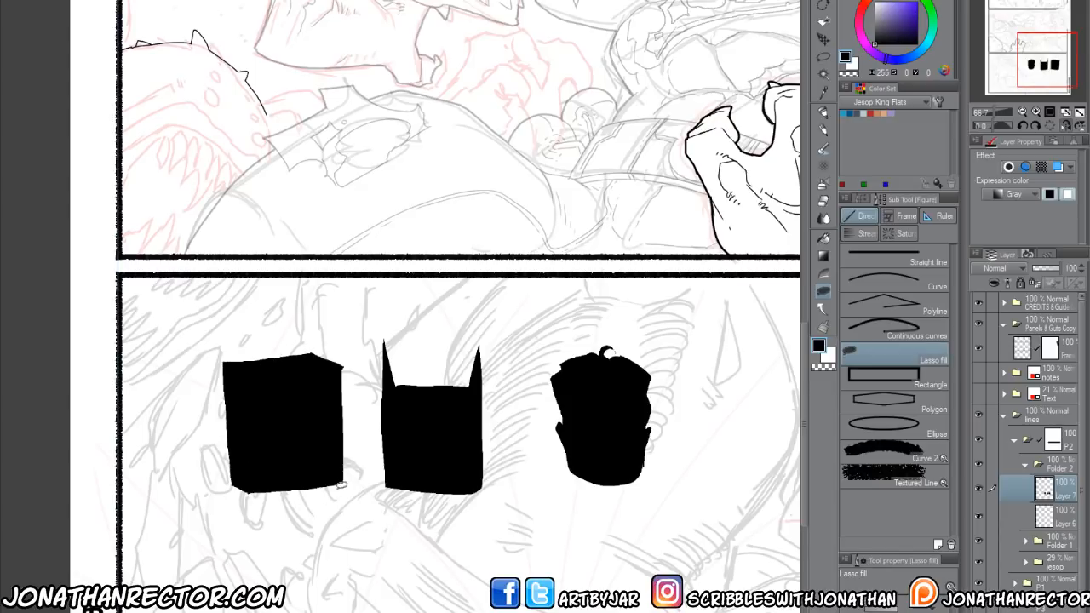
pyautogui.moveTo(341, 484)
pyautogui.mouseDown()
pyautogui.moveTo(364, 520)
pyautogui.moveTo(332, 527)
pyautogui.moveTo(319, 516)
pyautogui.moveTo(320, 483)
pyautogui.moveTo(281, 481)
pyautogui.moveTo(285, 527)
pyautogui.moveTo(253, 527)
pyautogui.moveTo(275, 493)
pyautogui.mouseUp()
pyautogui.moveTo(226, 416)
pyautogui.mouseDown()
pyautogui.moveTo(209, 500)
pyautogui.moveTo(219, 510)
pyautogui.moveTo(230, 416)
pyautogui.mouseUp()
pyautogui.moveTo(339, 407)
pyautogui.mouseDown()
pyautogui.moveTo(366, 424)
pyautogui.moveTo(370, 484)
pyautogui.moveTo(357, 491)
pyautogui.moveTo(340, 408)
pyautogui.mouseUp()
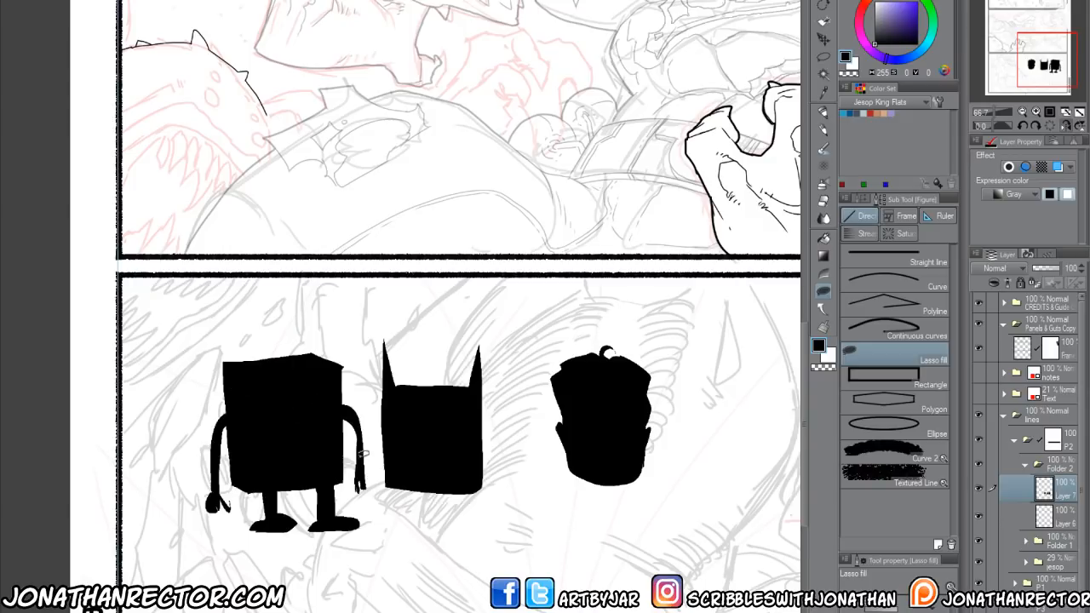
pyautogui.moveTo(363, 454)
pyautogui.mouseDown()
pyautogui.moveTo(360, 489)
pyautogui.moveTo(341, 410)
pyautogui.mouseUp()
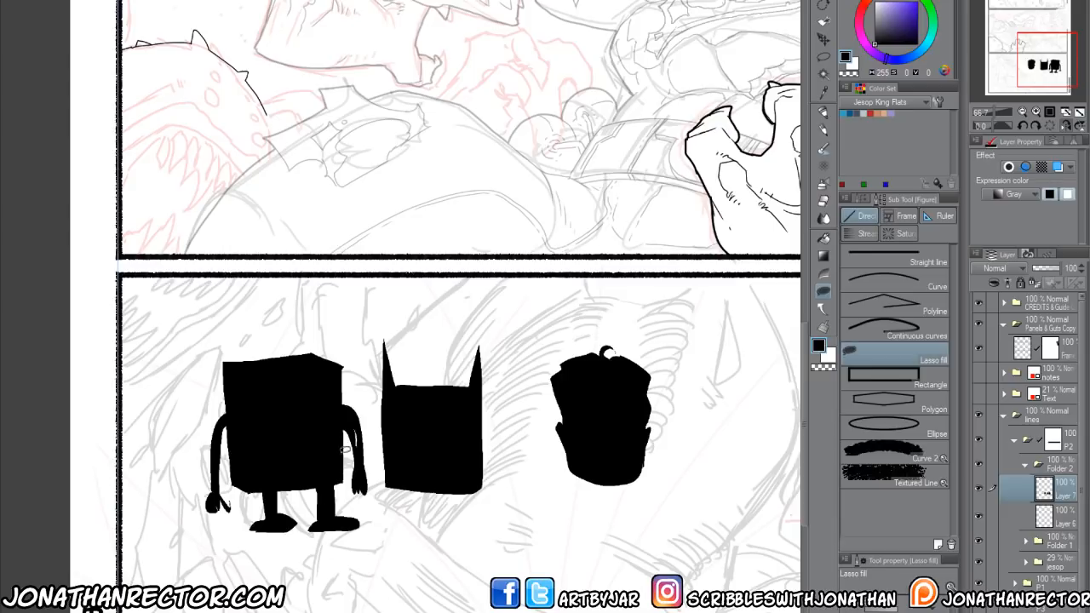
# Step: Fill white slanted eyes on the bat-eared silhouette and a white S-shaped curl on the forehead of the haired silhouette
pyautogui.moveTo(240, 562); pyautogui.dragTo(210, 528)
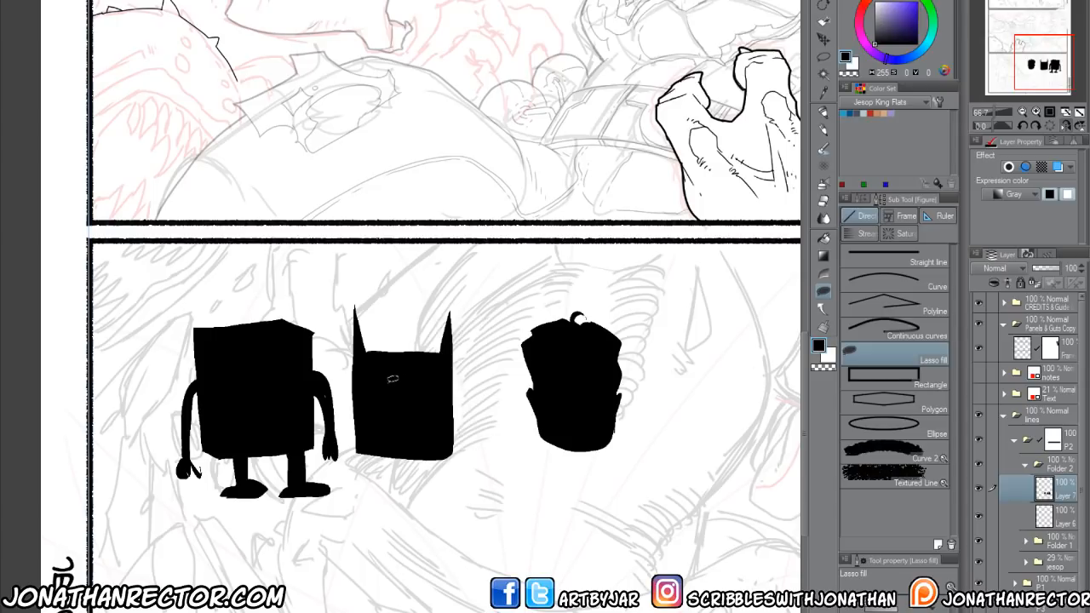
pyautogui.keyDown('alt'); pyautogui.click(391, 390); pyautogui.keyUp('alt')
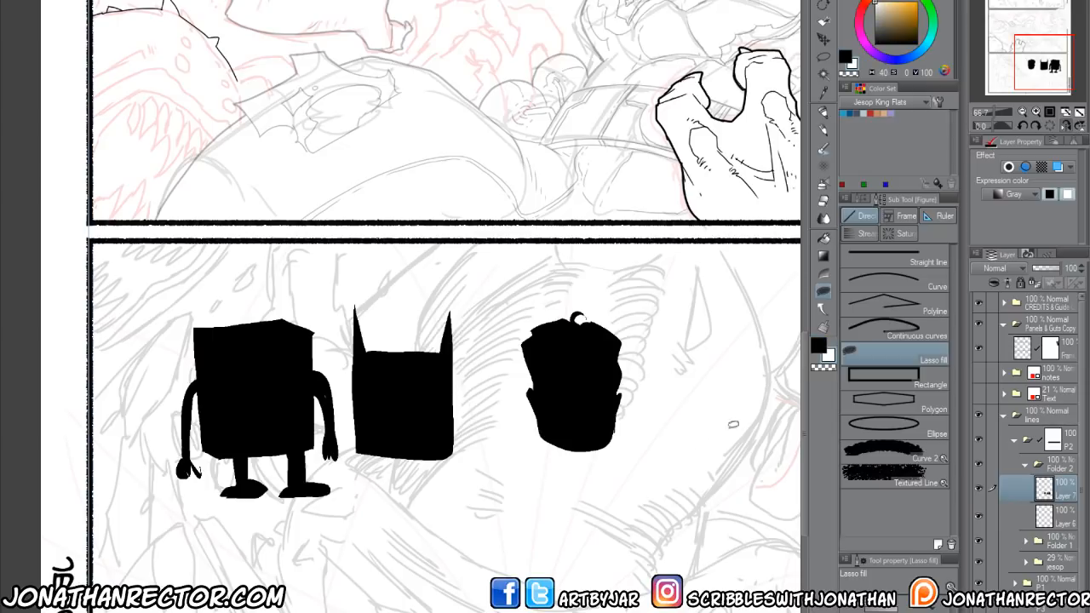
pyautogui.moveTo(391, 391)
pyautogui.mouseDown()
pyautogui.moveTo(431, 381)
pyautogui.moveTo(417, 403)
pyautogui.mouseUp()
pyautogui.moveTo(580, 338)
pyautogui.mouseDown()
pyautogui.moveTo(577, 317)
pyautogui.moveTo(577, 339)
pyautogui.mouseUp()
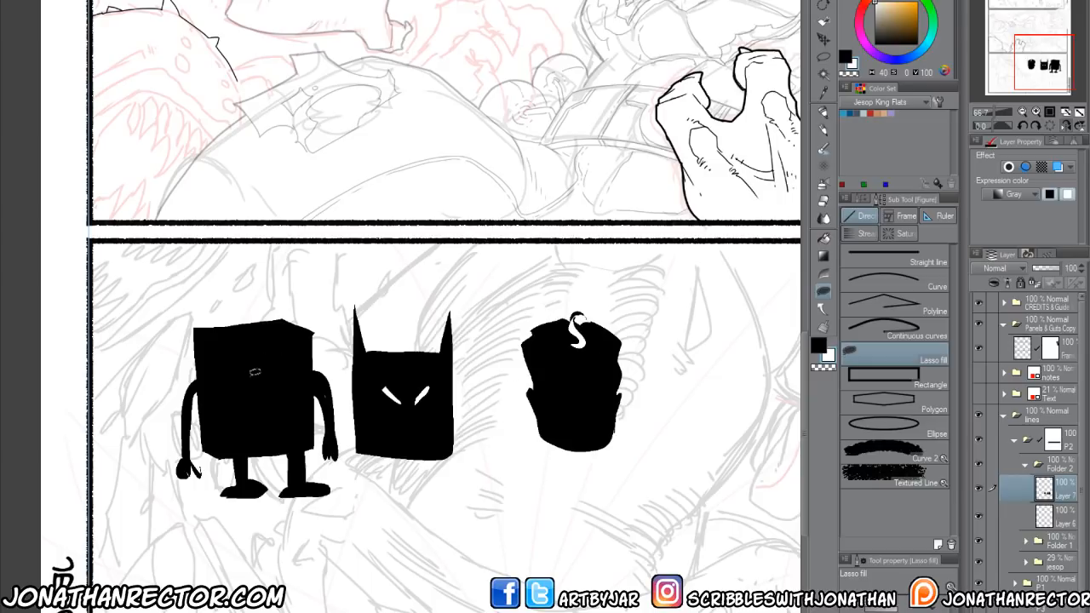
# Step: Fill two white eyes, a smile and a curved waist band on the box-shaped character
pyautogui.moveTo(261, 365); pyautogui.dragTo(257, 380)
pyautogui.moveTo(278, 363); pyautogui.dragTo(278, 380)
pyautogui.moveTo(283, 383)
pyautogui.mouseDown()
pyautogui.moveTo(276, 393)
pyautogui.moveTo(255, 381)
pyautogui.mouseUp()
pyautogui.moveTo(314, 402)
pyautogui.mouseDown()
pyautogui.moveTo(209, 417)
pyautogui.moveTo(311, 411)
pyautogui.mouseUp()
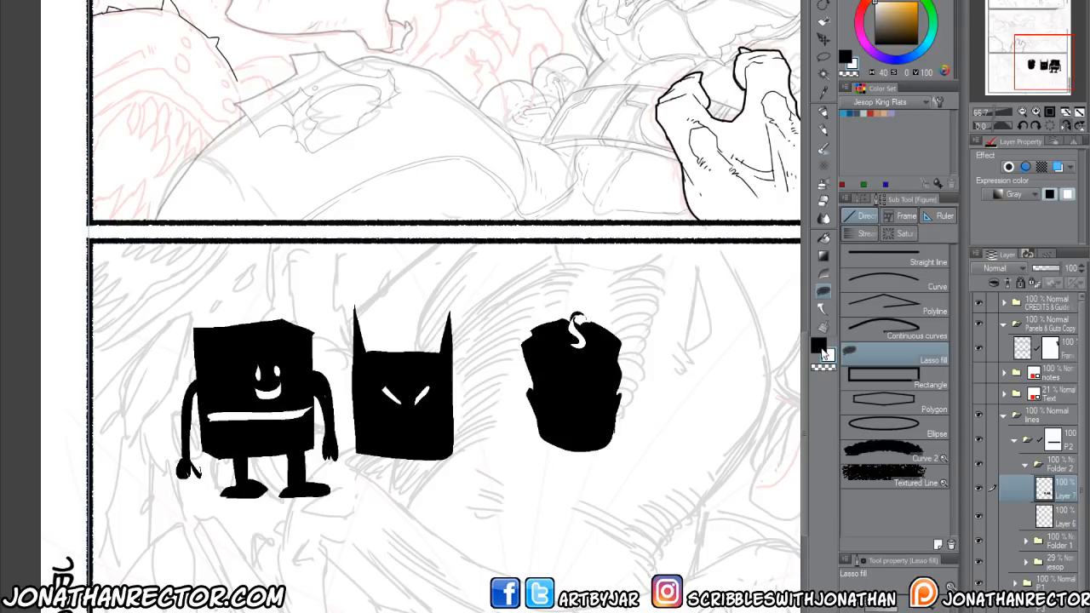
# Step: Lasso-fill two more silhouettes in black: a round head with spiky hair tufts and a tall jagged shape with pointed peaks
pyautogui.click(819, 345)
pyautogui.moveTo(670, 559)
pyautogui.mouseDown()
pyautogui.moveTo(652, 534)
pyautogui.moveTo(515, 460)
pyautogui.moveTo(468, 533)
pyautogui.moveTo(481, 592)
pyautogui.moveTo(673, 569)
pyautogui.moveTo(673, 558)
pyautogui.moveTo(695, 603)
pyautogui.moveTo(669, 606)
pyautogui.mouseUp()
pyautogui.moveTo(542, 537); pyautogui.dragTo(524, 539)
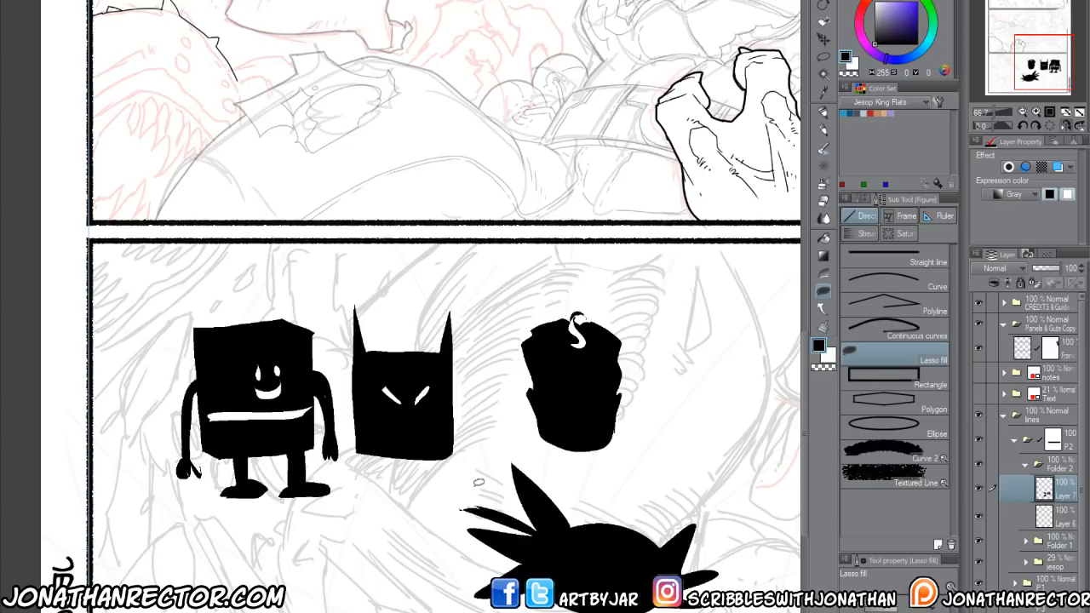
pyautogui.moveTo(736, 483)
pyautogui.mouseDown()
pyautogui.moveTo(726, 307)
pyautogui.moveTo(657, 424)
pyautogui.moveTo(720, 485)
pyautogui.moveTo(721, 455)
pyautogui.mouseUp()
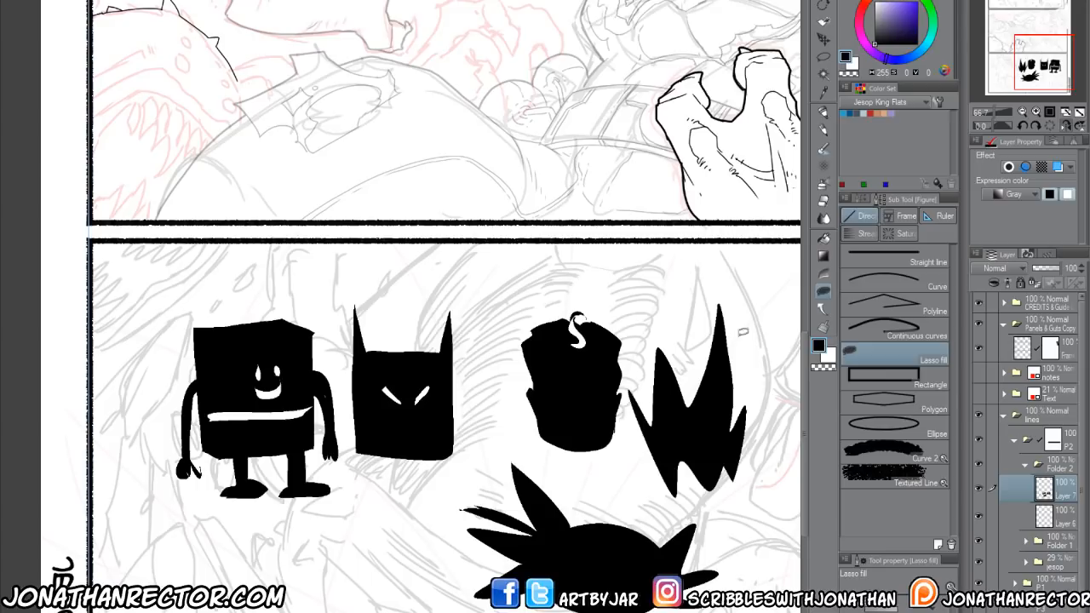
# Step: Draw a tilted cylinder outline with the Lineart 600dpi 2 pen in the empty area beside the jagged silhouette
pyautogui.moveTo(517, 484); pyautogui.dragTo(337, 419)
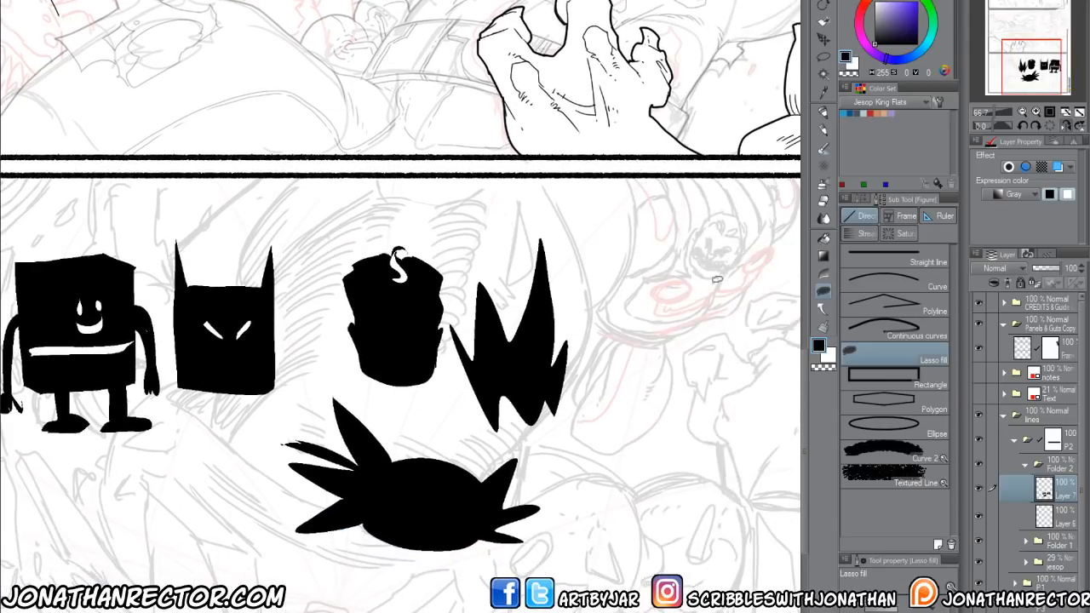
pyautogui.click(822, 115)
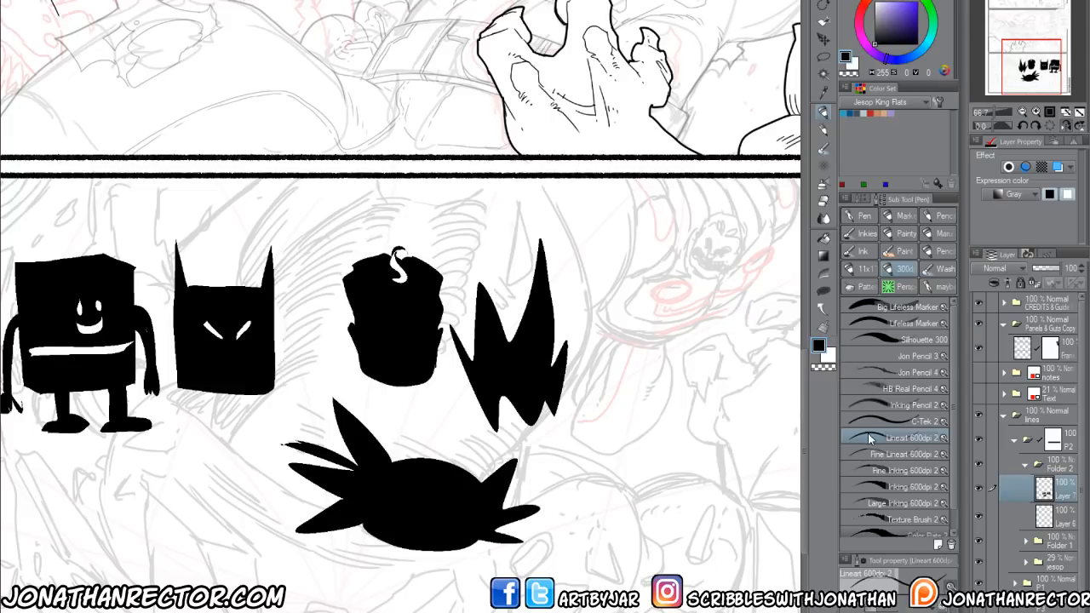
pyautogui.moveTo(625, 415); pyautogui.dragTo(531, 390)
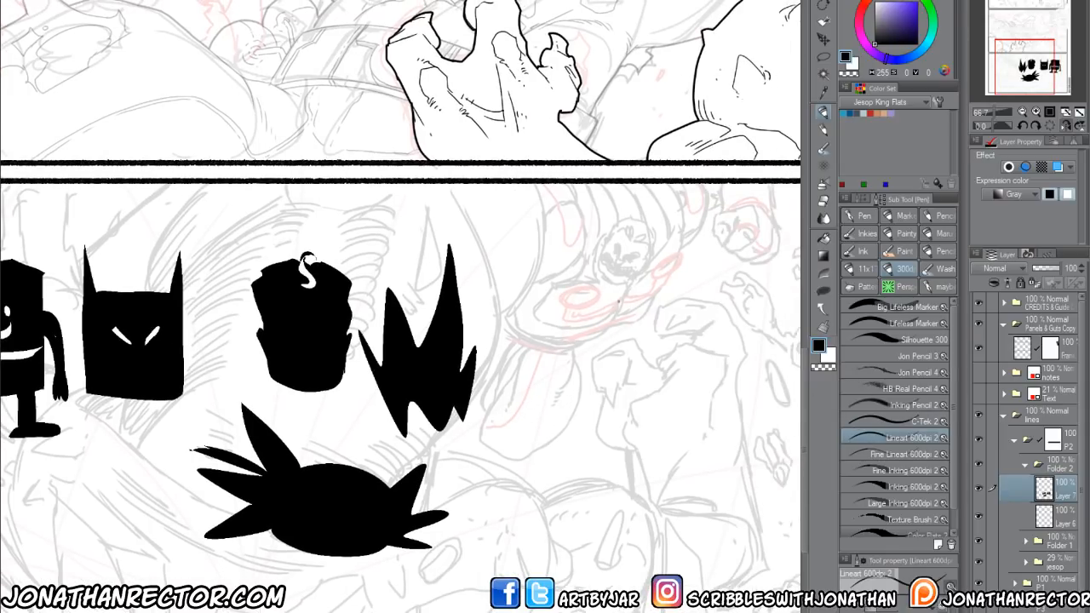
pyautogui.moveTo(675, 317)
pyautogui.mouseDown()
pyautogui.moveTo(574, 290)
pyautogui.moveTo(674, 316)
pyautogui.moveTo(661, 443)
pyautogui.moveTo(623, 458)
pyautogui.moveTo(596, 460)
pyautogui.mouseUp()
pyautogui.moveTo(659, 443); pyautogui.dragTo(564, 419)
pyautogui.moveTo(569, 294)
pyautogui.mouseDown()
pyautogui.moveTo(554, 427)
pyautogui.moveTo(619, 460)
pyautogui.mouseUp()
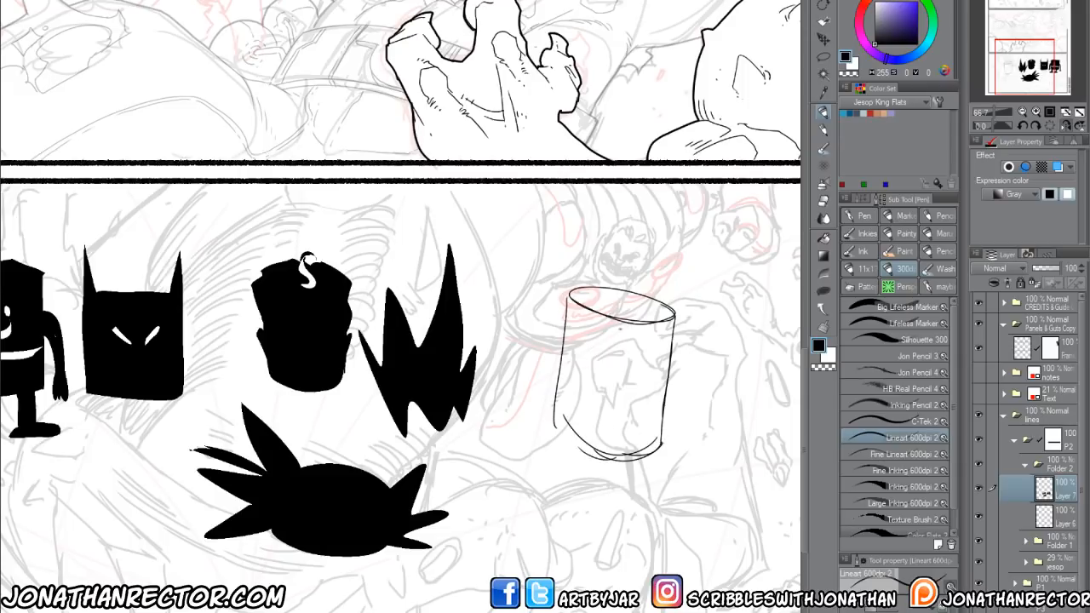
# Step: Draw curved cross-contours around the cylinder and two guide lines running down its length
pyautogui.moveTo(571, 328); pyautogui.dragTo(671, 335)
pyautogui.moveTo(578, 366); pyautogui.dragTo(661, 380)
pyautogui.moveTo(574, 398); pyautogui.dragTo(658, 411)
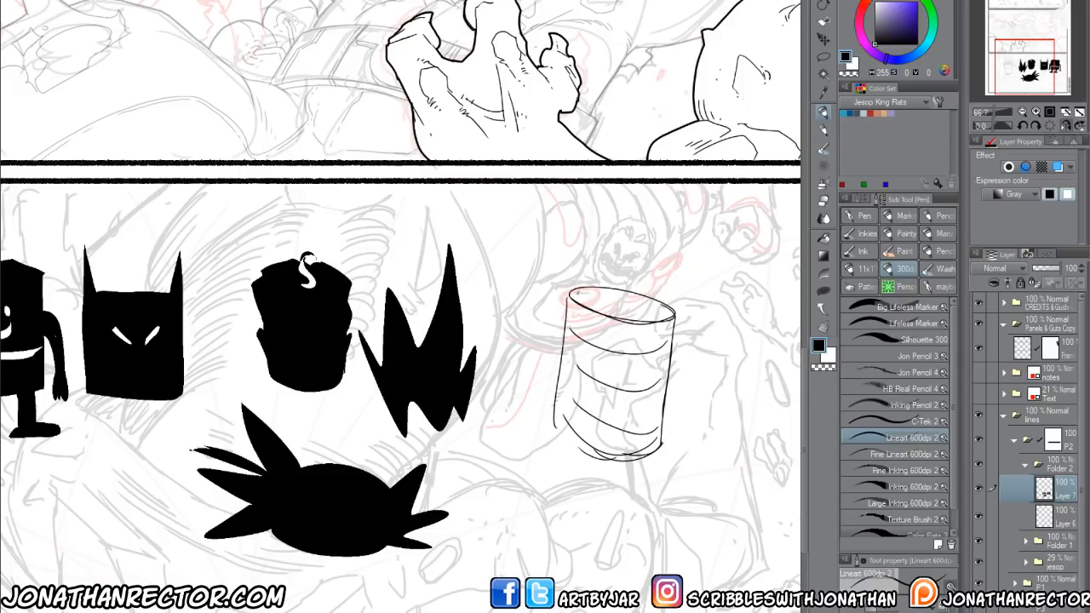
pyautogui.moveTo(577, 294)
pyautogui.mouseDown()
pyautogui.moveTo(672, 321)
pyautogui.moveTo(636, 467)
pyautogui.mouseUp()
pyautogui.moveTo(656, 300)
pyautogui.mouseDown()
pyautogui.moveTo(593, 317)
pyautogui.moveTo(581, 465)
pyautogui.mouseUp()
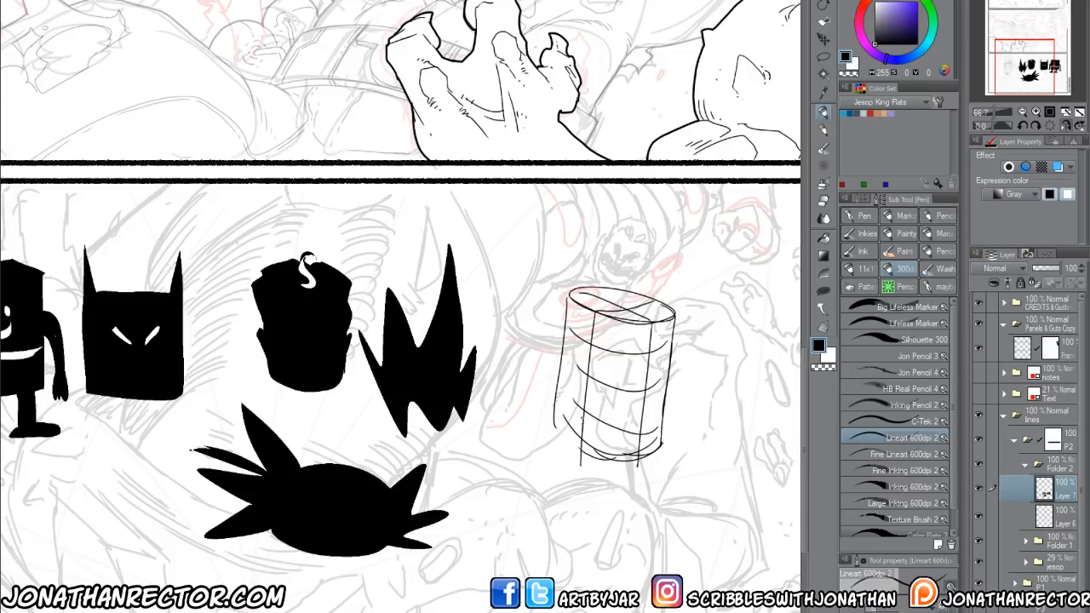
# Step: Draw a heavy brow line wrapping around the cylinder with two angry eyes beneath it
pyautogui.moveTo(555, 427); pyautogui.dragTo(648, 445)
pyautogui.moveTo(670, 376)
pyautogui.mouseDown()
pyautogui.moveTo(617, 389)
pyautogui.moveTo(559, 359)
pyautogui.mouseUp()
pyautogui.moveTo(675, 371)
pyautogui.mouseDown()
pyautogui.moveTo(625, 392)
pyautogui.moveTo(588, 390)
pyautogui.moveTo(649, 387)
pyautogui.moveTo(600, 385)
pyautogui.moveTo(636, 391)
pyautogui.mouseUp()
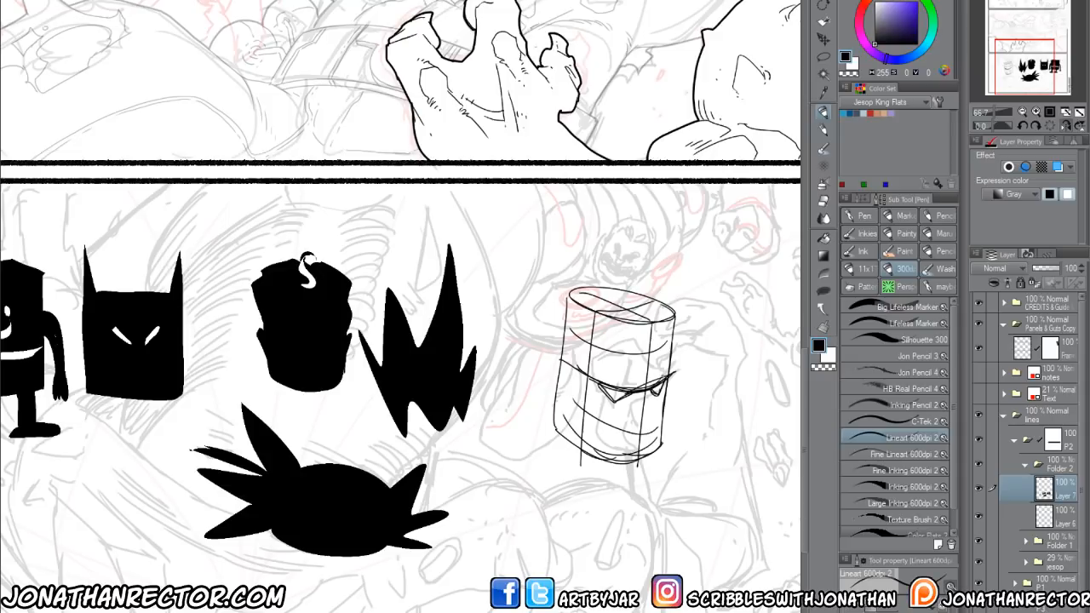
# Step: Add the nose, mouth area, jaw and side plane to the cylinder face, and round off the top of the head
pyautogui.moveTo(644, 390)
pyautogui.mouseDown()
pyautogui.moveTo(651, 428)
pyautogui.moveTo(653, 414)
pyautogui.moveTo(594, 415)
pyautogui.moveTo(595, 447)
pyautogui.mouseUp()
pyautogui.moveTo(653, 406)
pyautogui.mouseDown()
pyautogui.moveTo(636, 435)
pyautogui.moveTo(655, 437)
pyautogui.moveTo(653, 450)
pyautogui.moveTo(596, 465)
pyautogui.mouseUp()
pyautogui.moveTo(598, 458); pyautogui.dragTo(656, 460)
pyautogui.moveTo(578, 443)
pyautogui.mouseDown()
pyautogui.moveTo(596, 463)
pyautogui.moveTo(580, 452)
pyautogui.mouseUp()
pyautogui.moveTo(575, 371)
pyautogui.mouseDown()
pyautogui.moveTo(574, 450)
pyautogui.moveTo(577, 366)
pyautogui.moveTo(560, 356)
pyautogui.moveTo(613, 291)
pyautogui.moveTo(668, 377)
pyautogui.mouseUp()
pyautogui.moveTo(660, 308); pyautogui.dragTo(597, 290)
pyautogui.moveTo(596, 291); pyautogui.dragTo(562, 363)
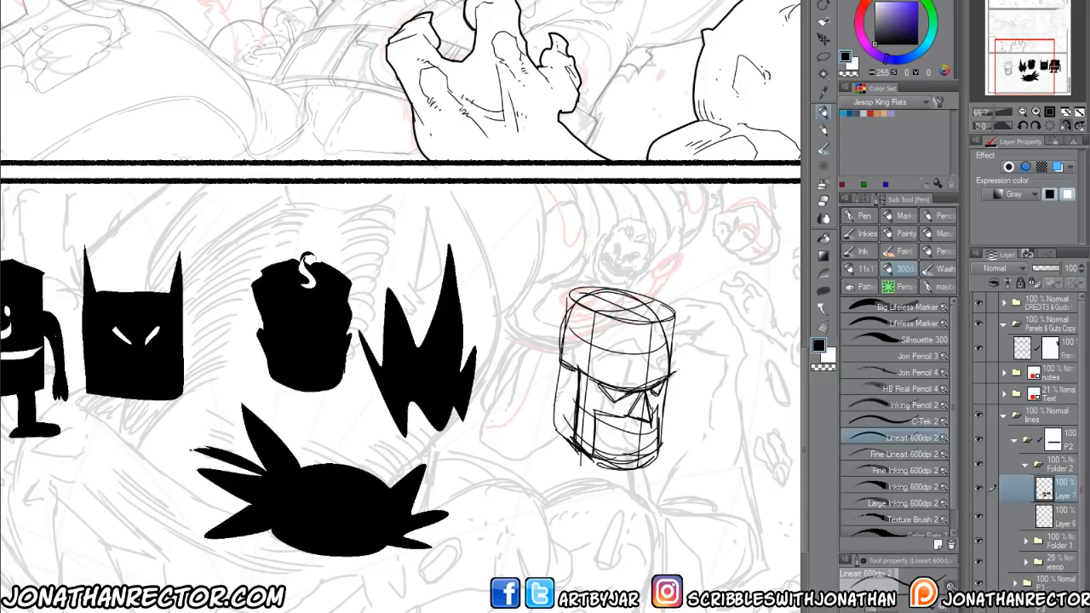
# Step: Erase the excess cylinder lines outside the rounded crown and behind the jaw
pyautogui.press('e')
pyautogui.moveTo(562, 298)
pyautogui.mouseDown()
pyautogui.moveTo(665, 298)
pyautogui.moveTo(660, 341)
pyautogui.mouseUp()
pyautogui.moveTo(549, 366)
pyautogui.mouseDown()
pyautogui.moveTo(559, 418)
pyautogui.moveTo(566, 443)
pyautogui.mouseUp()
# Step: Draw two pointed bat ears with a guide line across their tips, and add the mouth line to the cylinder head
pyautogui.press('p')
pyautogui.moveTo(590, 375)
pyautogui.mouseDown()
pyautogui.moveTo(594, 276)
pyautogui.moveTo(573, 354)
pyautogui.mouseUp()
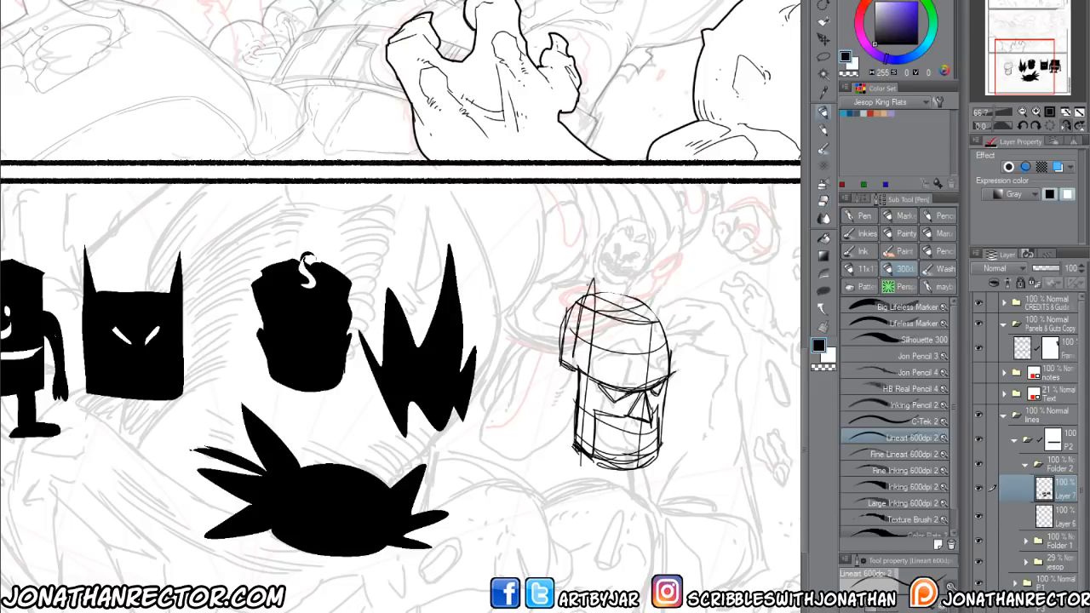
pyautogui.moveTo(596, 278); pyautogui.dragTo(584, 334)
pyautogui.moveTo(593, 345); pyautogui.dragTo(591, 363)
pyautogui.moveTo(612, 284); pyautogui.dragTo(647, 283)
pyautogui.moveTo(655, 324); pyautogui.dragTo(659, 290)
pyautogui.moveTo(659, 290)
pyautogui.mouseDown()
pyautogui.moveTo(667, 327)
pyautogui.moveTo(660, 298)
pyautogui.mouseUp()
pyautogui.moveTo(651, 432)
pyautogui.mouseDown()
pyautogui.moveTo(612, 442)
pyautogui.moveTo(652, 426)
pyautogui.mouseUp()
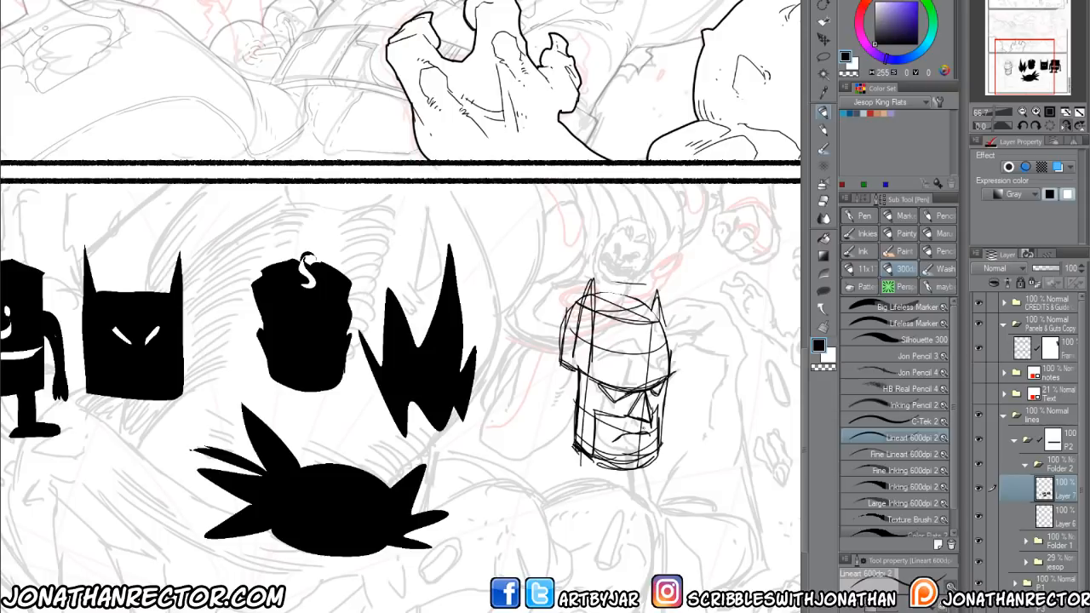
# Step: Hide the pencil sketch behind the doodles and draw a height bracket with a midpoint mark beside the cylinder head on Layer 7
pyautogui.moveTo(582, 498); pyautogui.dragTo(404, 467)
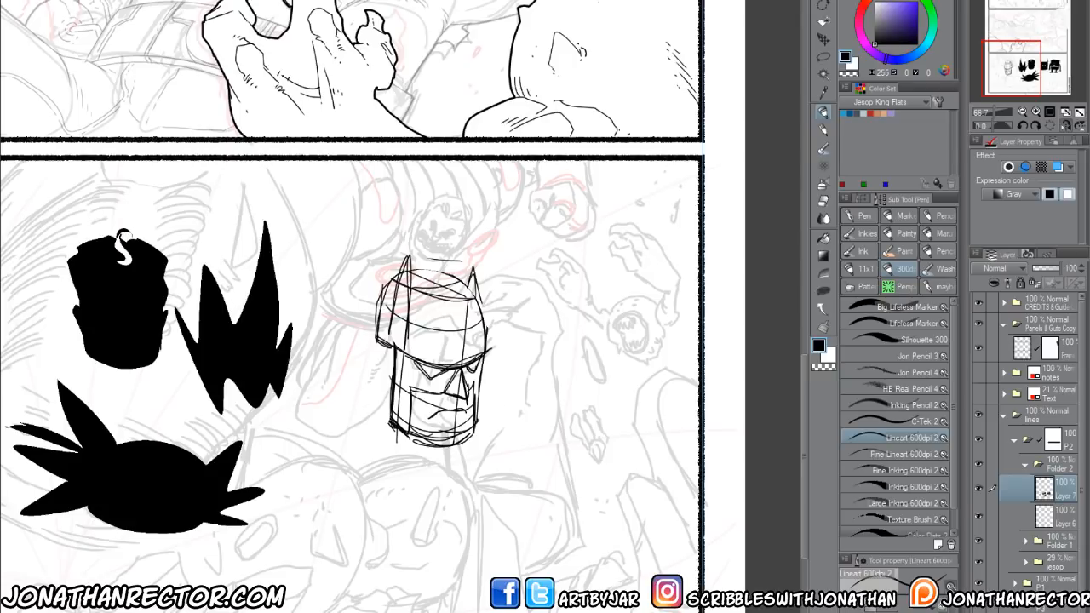
pyautogui.click(996, 483)
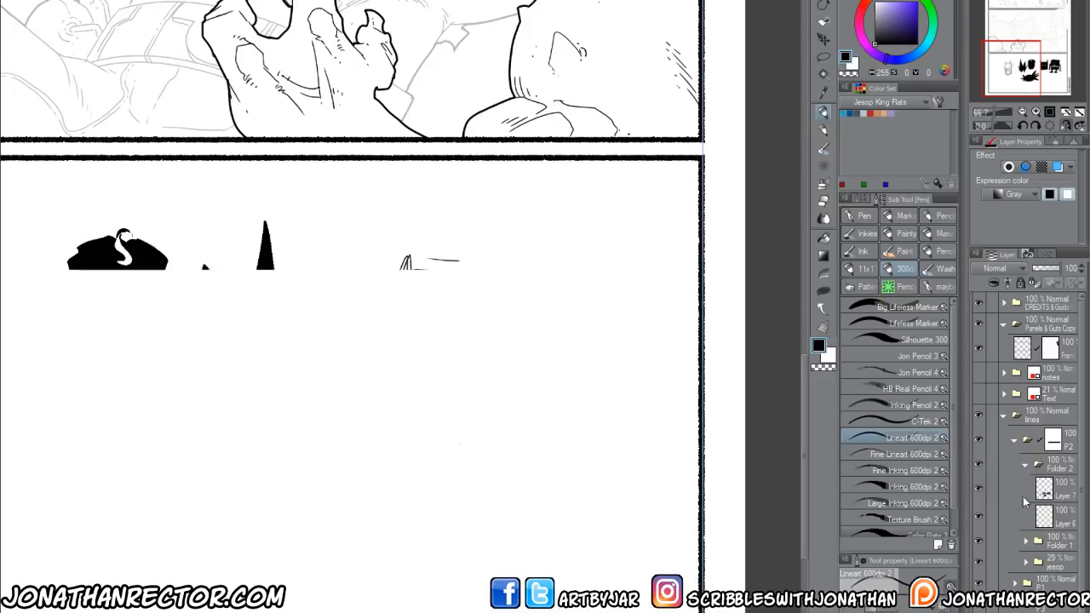
pyautogui.click(992, 488)
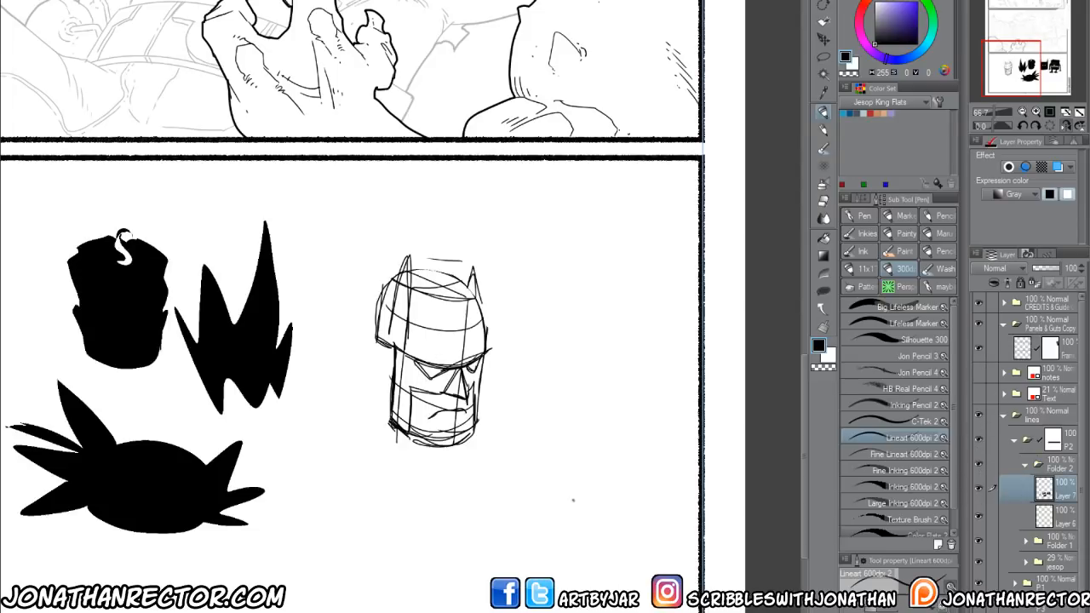
pyautogui.moveTo(492, 281)
pyautogui.mouseDown()
pyautogui.moveTo(517, 307)
pyautogui.moveTo(499, 444)
pyautogui.mouseUp()
pyautogui.moveTo(505, 356); pyautogui.dragTo(518, 356)
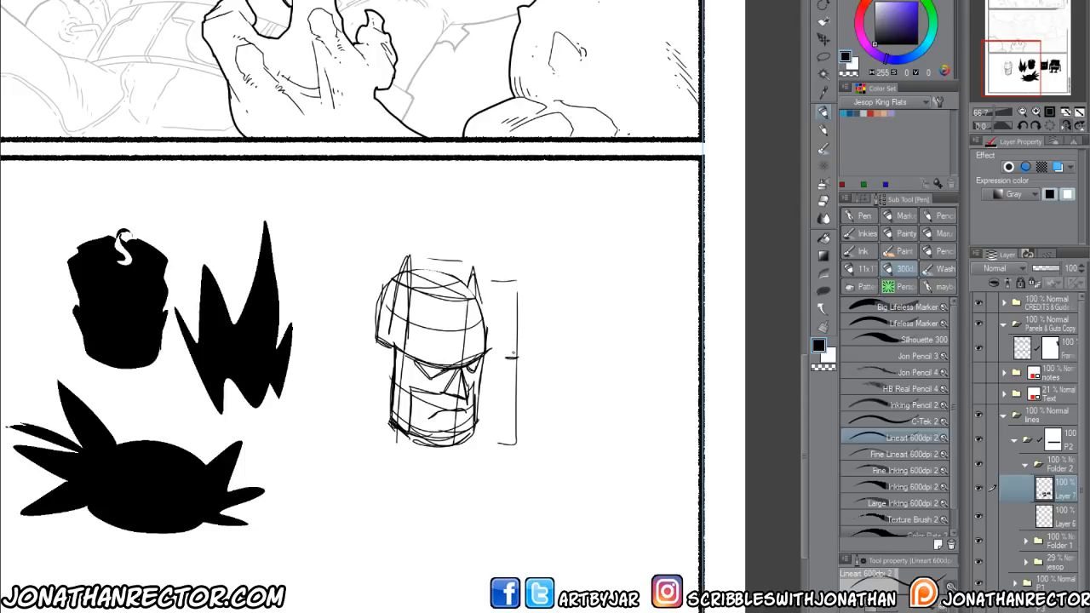
# Step: Draw a front-facing cylinder head beside the height bracket, with contour rings, a center line, angry brow, eyes, nose and mouth
pyautogui.moveTo(630, 307)
pyautogui.mouseDown()
pyautogui.moveTo(559, 351)
pyautogui.moveTo(623, 283)
pyautogui.moveTo(544, 334)
pyautogui.moveTo(635, 316)
pyautogui.moveTo(548, 296)
pyautogui.moveTo(586, 283)
pyautogui.moveTo(583, 266)
pyautogui.moveTo(623, 293)
pyautogui.moveTo(593, 259)
pyautogui.moveTo(587, 372)
pyautogui.moveTo(560, 354)
pyautogui.moveTo(538, 259)
pyautogui.mouseUp()
pyautogui.press('e')
pyautogui.press('p')
pyautogui.moveTo(633, 279)
pyautogui.mouseDown()
pyautogui.moveTo(607, 291)
pyautogui.moveTo(633, 411)
pyautogui.moveTo(546, 436)
pyautogui.mouseUp()
pyautogui.moveTo(541, 284)
pyautogui.mouseDown()
pyautogui.moveTo(545, 424)
pyautogui.moveTo(635, 280)
pyautogui.moveTo(591, 409)
pyautogui.moveTo(589, 456)
pyautogui.mouseUp()
pyautogui.moveTo(632, 301)
pyautogui.mouseDown()
pyautogui.moveTo(550, 311)
pyautogui.moveTo(630, 332)
pyautogui.mouseUp()
pyautogui.moveTo(545, 363)
pyautogui.mouseDown()
pyautogui.moveTo(628, 361)
pyautogui.moveTo(545, 382)
pyautogui.mouseUp()
pyautogui.moveTo(629, 399); pyautogui.dragTo(544, 402)
pyautogui.moveTo(623, 281)
pyautogui.mouseDown()
pyautogui.moveTo(541, 321)
pyautogui.moveTo(611, 306)
pyautogui.moveTo(626, 422)
pyautogui.mouseUp()
pyautogui.moveTo(626, 356)
pyautogui.mouseDown()
pyautogui.moveTo(552, 353)
pyautogui.moveTo(623, 351)
pyautogui.mouseUp()
pyautogui.moveTo(549, 350)
pyautogui.mouseDown()
pyautogui.moveTo(631, 347)
pyautogui.moveTo(535, 344)
pyautogui.moveTo(583, 360)
pyautogui.moveTo(622, 353)
pyautogui.moveTo(578, 364)
pyautogui.moveTo(588, 394)
pyautogui.moveTo(606, 385)
pyautogui.moveTo(582, 394)
pyautogui.moveTo(603, 383)
pyautogui.moveTo(591, 385)
pyautogui.moveTo(610, 409)
pyautogui.moveTo(561, 407)
pyautogui.moveTo(552, 378)
pyautogui.moveTo(549, 417)
pyautogui.mouseUp()
pyautogui.moveTo(605, 380)
pyautogui.mouseDown()
pyautogui.moveTo(624, 405)
pyautogui.moveTo(596, 442)
pyautogui.moveTo(550, 426)
pyautogui.moveTo(556, 281)
pyautogui.moveTo(629, 431)
pyautogui.mouseUp()
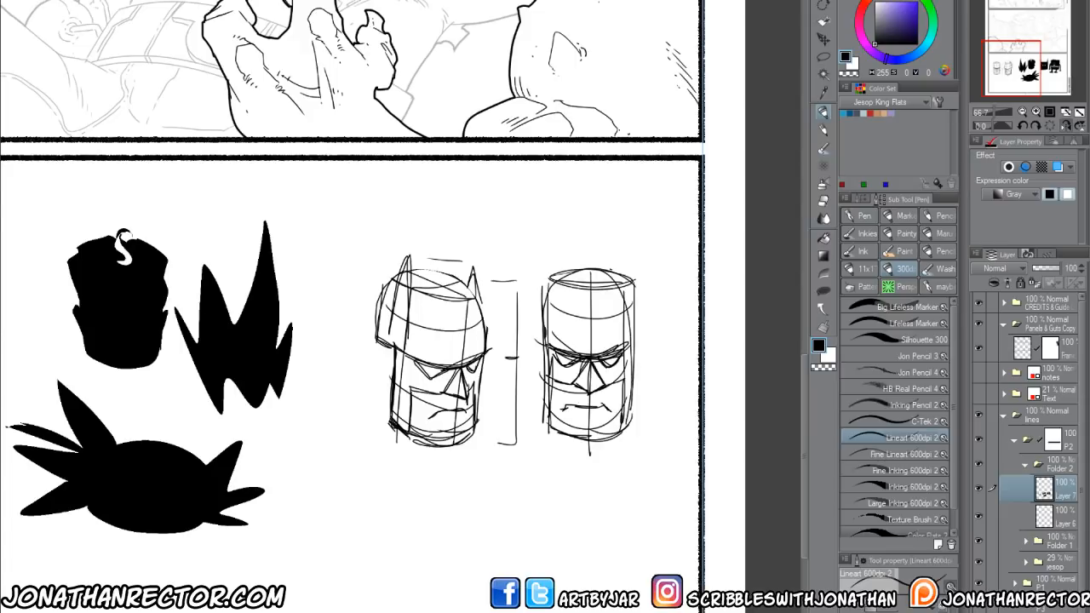
# Step: Carry brow and ear-tip guide lines across to the front-facing head, and draw its two bat ears and cowl sides
pyautogui.moveTo(386, 346)
pyautogui.mouseDown()
pyautogui.moveTo(542, 349)
pyautogui.moveTo(383, 345)
pyautogui.mouseUp()
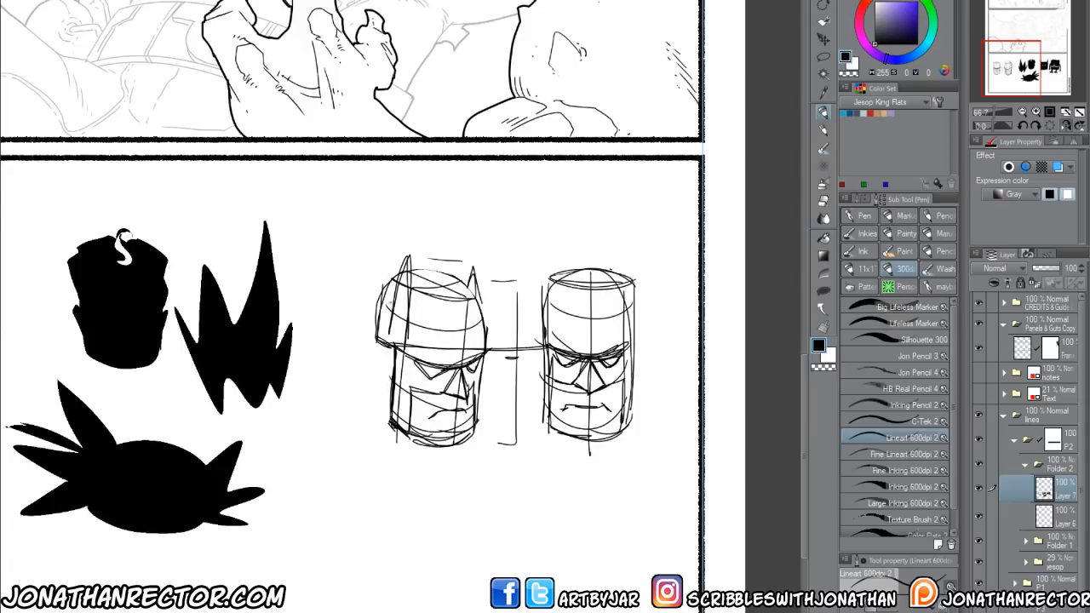
pyautogui.moveTo(412, 256)
pyautogui.mouseDown()
pyautogui.moveTo(574, 253)
pyautogui.moveTo(540, 343)
pyautogui.mouseUp()
pyautogui.moveTo(540, 255); pyautogui.dragTo(542, 344)
pyautogui.moveTo(632, 261)
pyautogui.mouseDown()
pyautogui.moveTo(622, 348)
pyautogui.moveTo(639, 359)
pyautogui.mouseUp()
pyautogui.moveTo(543, 341); pyautogui.dragTo(542, 413)
pyautogui.moveTo(642, 340); pyautogui.dragTo(639, 408)
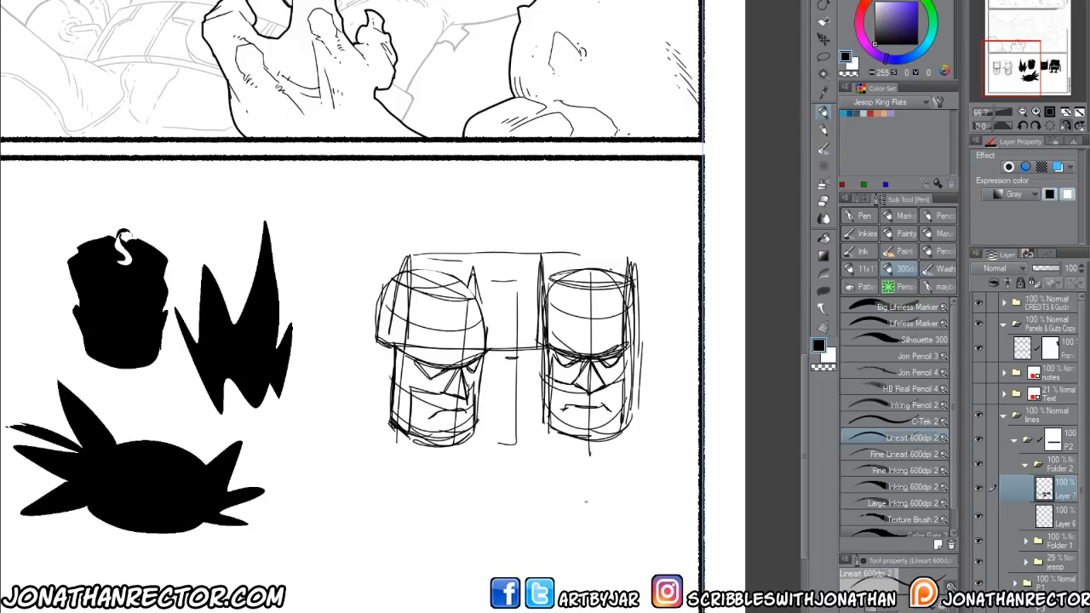
# Step: Draw a large tilted cylinder below the two heads, clean up its rim, and wrap contour rings around it
pyautogui.moveTo(523, 467); pyautogui.dragTo(497, 473)
pyautogui.moveTo(595, 525); pyautogui.dragTo(556, 605)
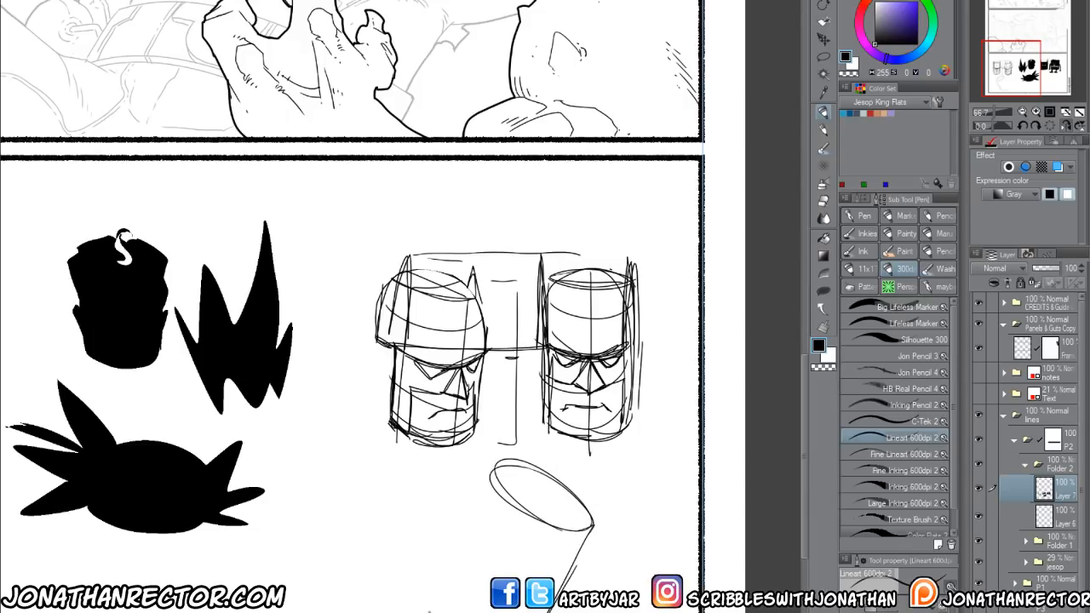
pyautogui.moveTo(428, 608); pyautogui.dragTo(492, 479)
pyautogui.moveTo(438, 582); pyautogui.dragTo(487, 490)
pyautogui.press('e')
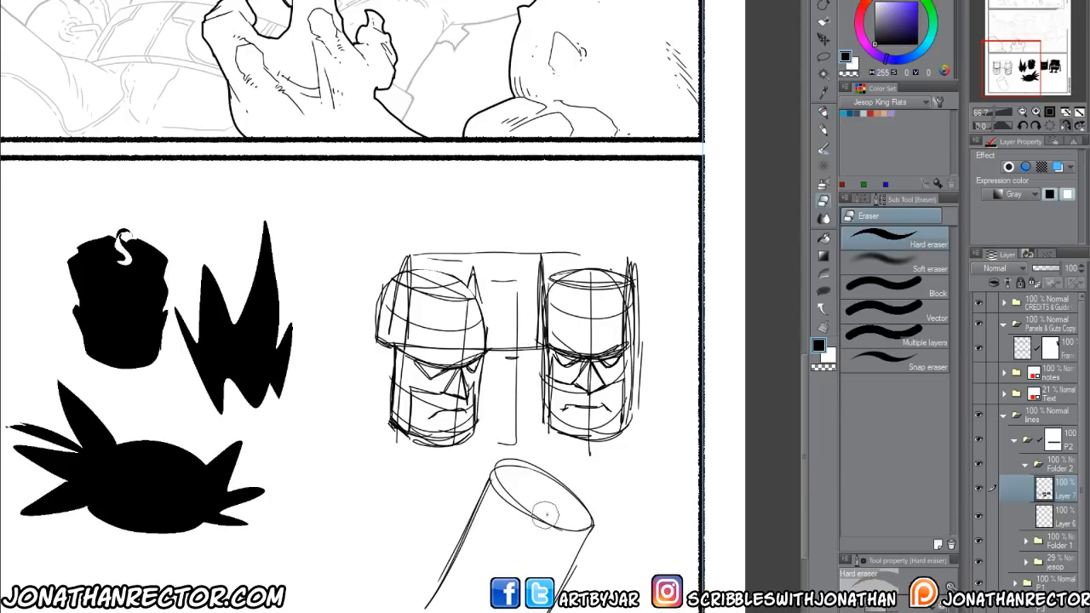
pyautogui.moveTo(583, 535)
pyautogui.mouseDown()
pyautogui.moveTo(494, 482)
pyautogui.moveTo(521, 515)
pyautogui.mouseUp()
pyautogui.press('p')
pyautogui.moveTo(431, 610)
pyautogui.mouseDown()
pyautogui.moveTo(495, 605)
pyautogui.moveTo(416, 610)
pyautogui.mouseUp()
pyautogui.moveTo(448, 556); pyautogui.dragTo(543, 573)
pyautogui.moveTo(458, 533); pyautogui.dragTo(536, 562)
pyautogui.moveTo(473, 501)
pyautogui.mouseDown()
pyautogui.moveTo(572, 511)
pyautogui.moveTo(582, 537)
pyautogui.mouseUp()
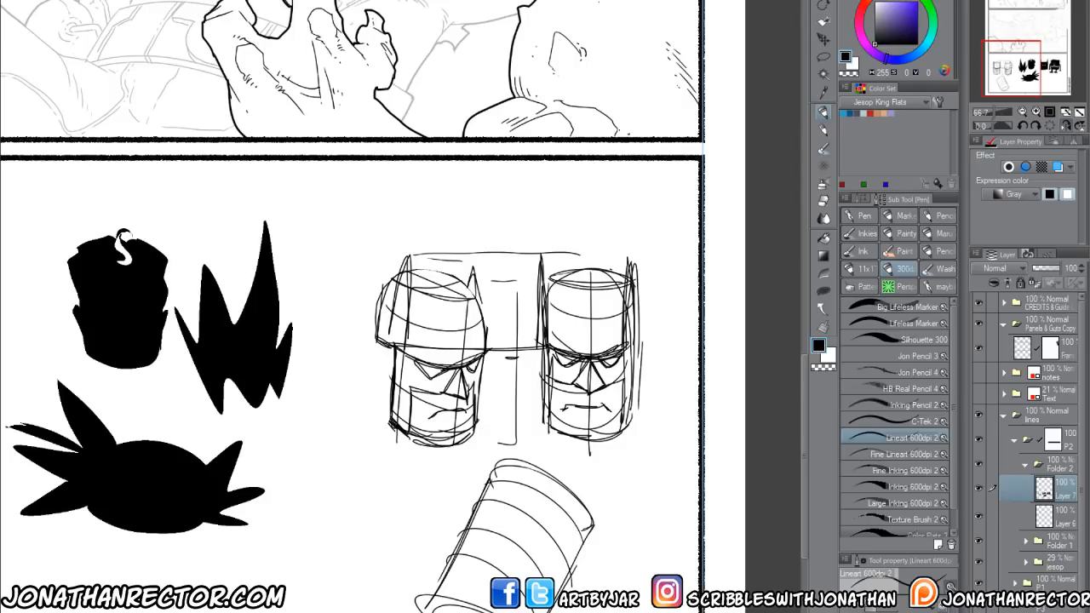
# Step: Add lengthwise center and side lines to the tilted cylinder, and draw its brow, eyes and nose
pyautogui.moveTo(571, 489); pyautogui.dragTo(522, 610)
pyautogui.moveTo(460, 569); pyautogui.dragTo(440, 612)
pyautogui.moveTo(503, 465); pyautogui.dragTo(456, 575)
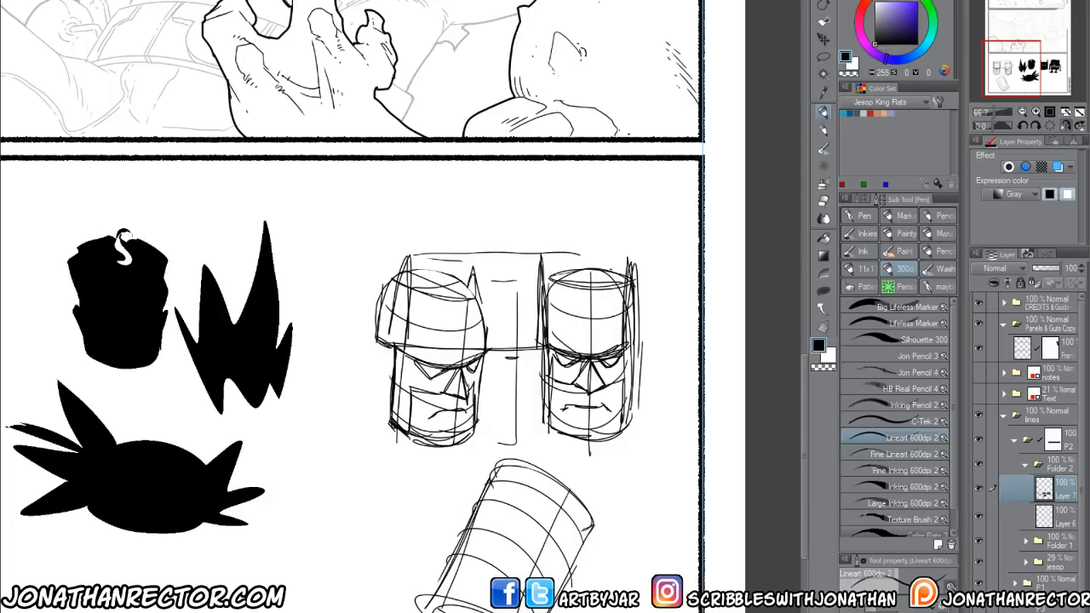
pyautogui.moveTo(564, 533); pyautogui.dragTo(545, 556)
pyautogui.moveTo(498, 510)
pyautogui.mouseDown()
pyautogui.moveTo(561, 501)
pyautogui.moveTo(545, 526)
pyautogui.moveTo(513, 521)
pyautogui.moveTo(519, 503)
pyautogui.moveTo(528, 520)
pyautogui.mouseUp()
pyautogui.moveTo(551, 537)
pyautogui.mouseDown()
pyautogui.moveTo(566, 565)
pyautogui.moveTo(521, 552)
pyautogui.moveTo(543, 574)
pyautogui.moveTo(525, 575)
pyautogui.moveTo(544, 577)
pyautogui.mouseUp()
pyautogui.moveTo(545, 534); pyautogui.dragTo(520, 550)
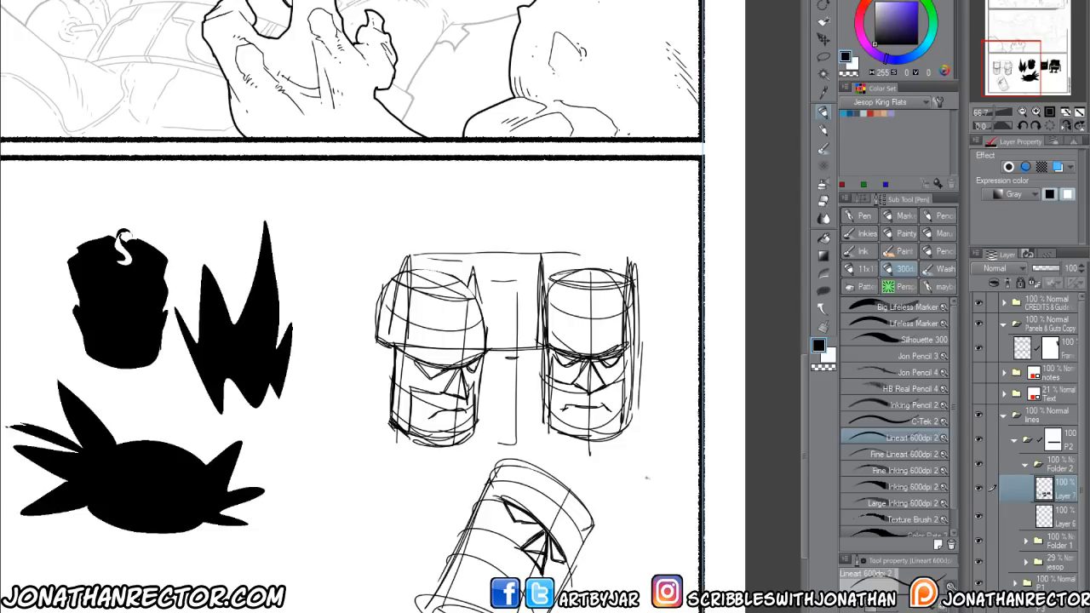
# Step: Sketch a plain triangle and small faceted nose-wedge shapes beside the tilted head
pyautogui.moveTo(644, 468)
pyautogui.mouseDown()
pyautogui.moveTo(674, 513)
pyautogui.moveTo(638, 510)
pyautogui.moveTo(631, 457)
pyautogui.moveTo(646, 471)
pyautogui.mouseUp()
pyautogui.moveTo(629, 575); pyautogui.dragTo(652, 587)
pyautogui.moveTo(661, 557)
pyautogui.mouseDown()
pyautogui.moveTo(629, 572)
pyautogui.moveTo(661, 576)
pyautogui.mouseUp()
pyautogui.moveTo(641, 540)
pyautogui.mouseDown()
pyautogui.moveTo(663, 559)
pyautogui.moveTo(629, 574)
pyautogui.mouseUp()
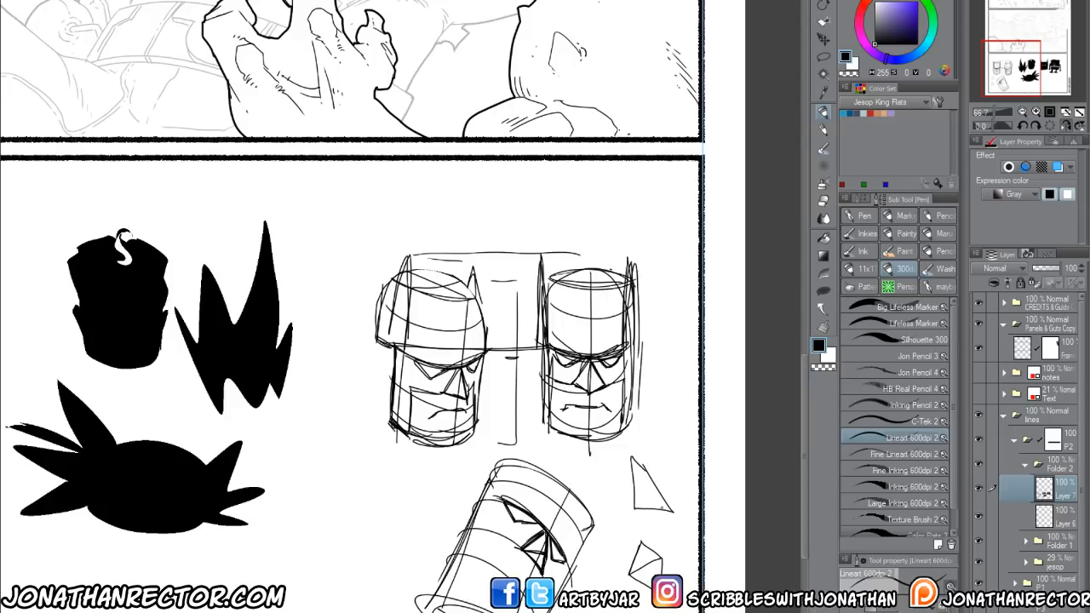
pyautogui.moveTo(635, 584); pyautogui.dragTo(652, 564)
# Step: Add the mouth line, cheek opening, side plane and jaw lines to the tilted cylinder head
pyautogui.moveTo(496, 562)
pyautogui.mouseDown()
pyautogui.moveTo(495, 542)
pyautogui.moveTo(542, 576)
pyautogui.mouseUp()
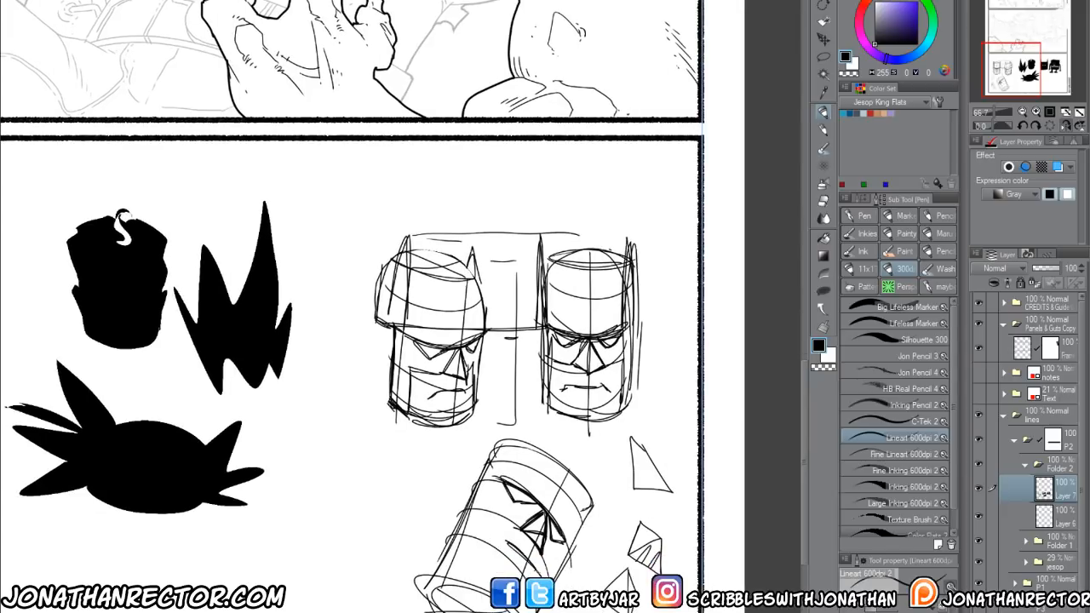
pyautogui.moveTo(496, 529); pyautogui.dragTo(540, 573)
pyautogui.moveTo(528, 517)
pyautogui.mouseDown()
pyautogui.moveTo(490, 538)
pyautogui.moveTo(460, 577)
pyautogui.mouseUp()
pyautogui.moveTo(485, 515); pyautogui.dragTo(460, 568)
pyautogui.moveTo(550, 561)
pyautogui.mouseDown()
pyautogui.moveTo(546, 577)
pyautogui.moveTo(458, 593)
pyautogui.mouseUp()
pyautogui.moveTo(475, 582); pyautogui.dragTo(443, 591)
pyautogui.moveTo(572, 550)
pyautogui.mouseDown()
pyautogui.moveTo(577, 477)
pyautogui.moveTo(480, 476)
pyautogui.mouseUp()
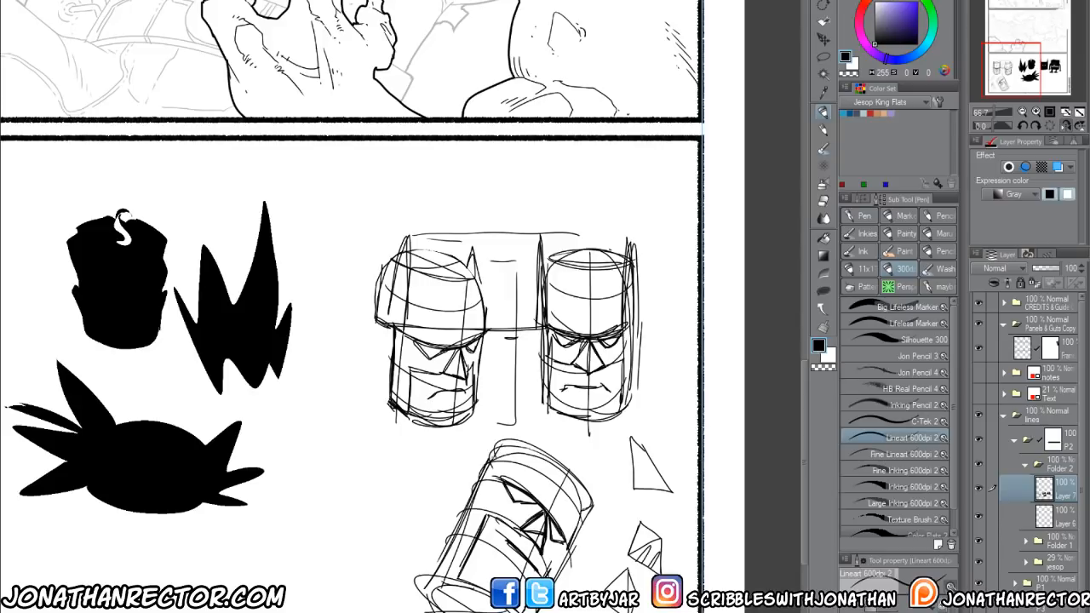
# Step: Round off the tilted head's crown and erase the excess cylinder rim outside it
pyautogui.moveTo(569, 479); pyautogui.dragTo(488, 460)
pyautogui.moveTo(567, 482); pyautogui.dragTo(566, 554)
pyautogui.press('e')
pyautogui.moveTo(588, 475)
pyautogui.mouseDown()
pyautogui.moveTo(520, 437)
pyautogui.moveTo(487, 450)
pyautogui.moveTo(459, 523)
pyautogui.mouseUp()
pyautogui.press('p')
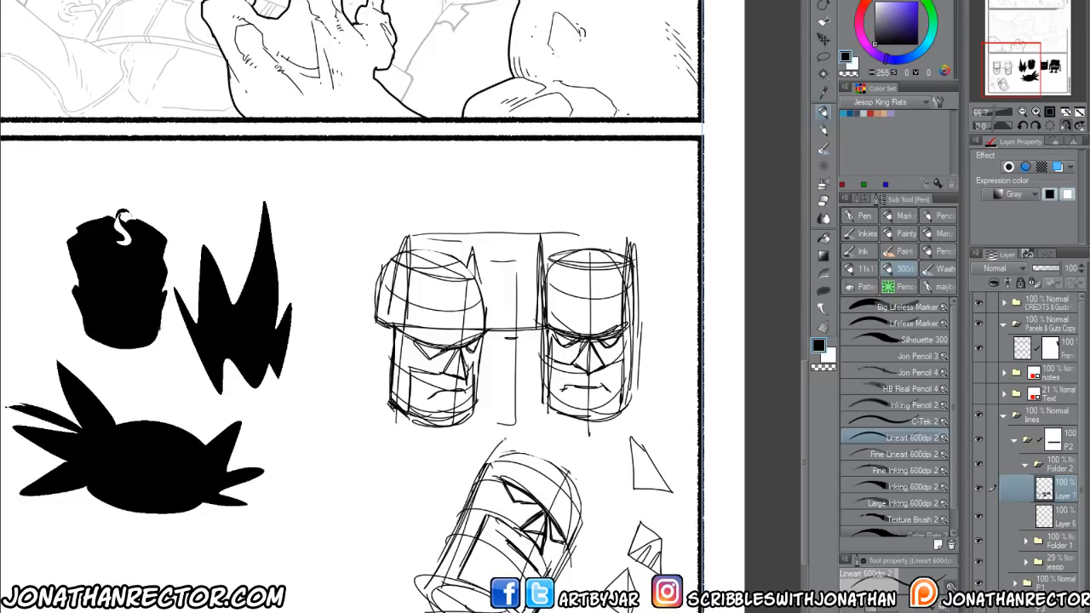
# Step: Draw the tilted head's two bat ears and mark two crosses beside it
pyautogui.moveTo(482, 467)
pyautogui.mouseDown()
pyautogui.moveTo(504, 432)
pyautogui.moveTo(486, 469)
pyautogui.mouseUp()
pyautogui.moveTo(598, 492)
pyautogui.mouseDown()
pyautogui.moveTo(576, 536)
pyautogui.moveTo(601, 504)
pyautogui.moveTo(670, 479)
pyautogui.mouseUp()
pyautogui.moveTo(537, 448)
pyautogui.mouseDown()
pyautogui.moveTo(519, 469)
pyautogui.moveTo(534, 474)
pyautogui.mouseUp()
pyautogui.moveTo(496, 485)
pyautogui.mouseDown()
pyautogui.moveTo(516, 509)
pyautogui.moveTo(490, 511)
pyautogui.mouseUp()
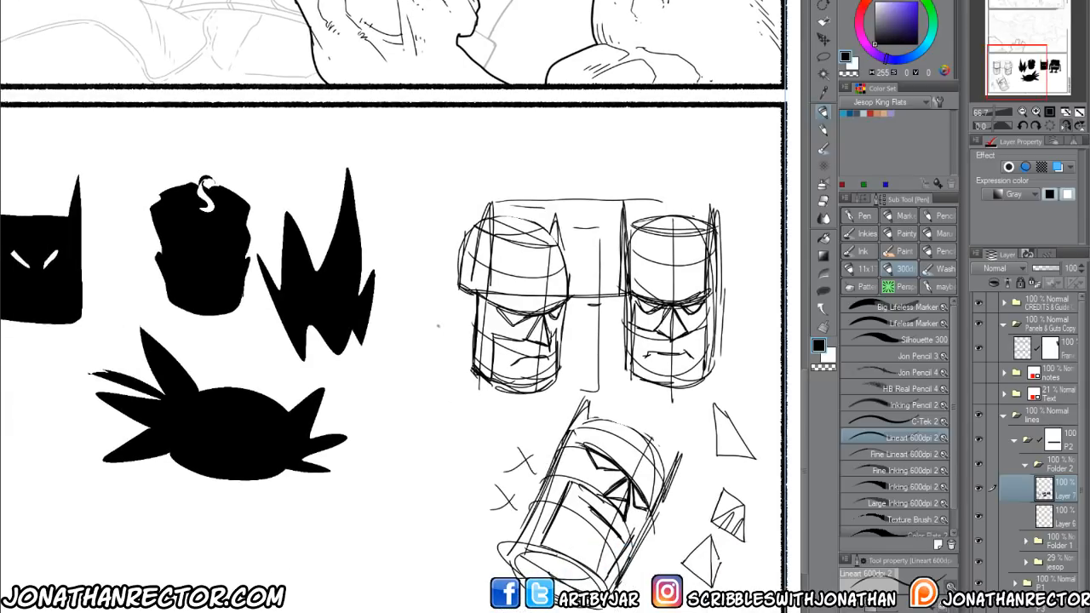
# Step: Draw two check marks beside the upper three-quarter head, and bulge the cowl outline behind the tilted head
pyautogui.moveTo(437, 324); pyautogui.dragTo(459, 314)
pyautogui.moveTo(434, 350)
pyautogui.mouseDown()
pyautogui.moveTo(444, 362)
pyautogui.moveTo(458, 339)
pyautogui.mouseUp()
pyautogui.moveTo(587, 419)
pyautogui.mouseDown()
pyautogui.moveTo(546, 445)
pyautogui.moveTo(517, 520)
pyautogui.mouseUp()
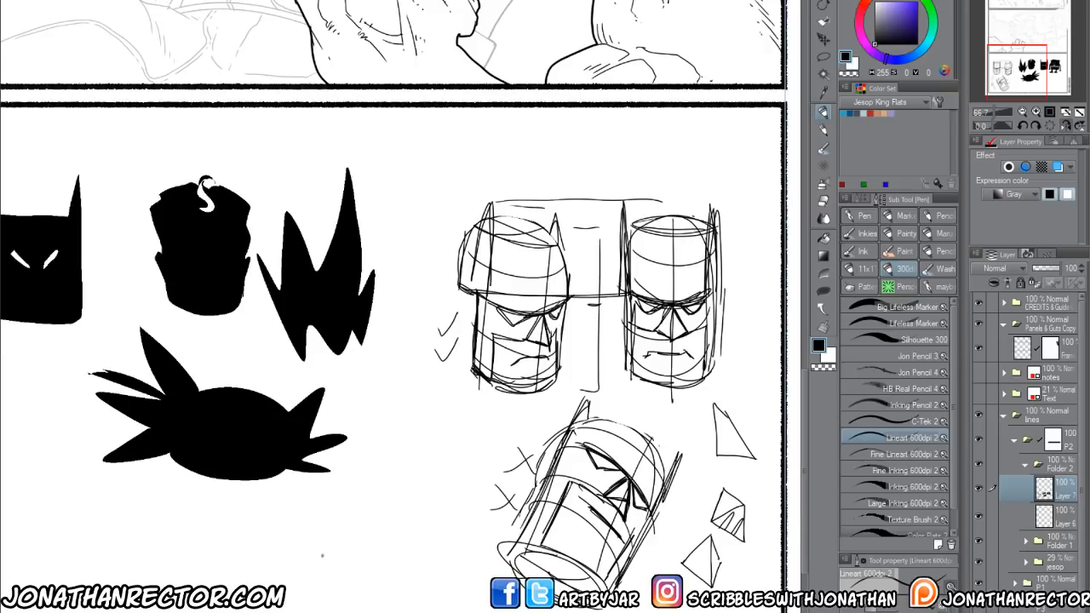
pyautogui.moveTo(322, 555); pyautogui.dragTo(355, 579)
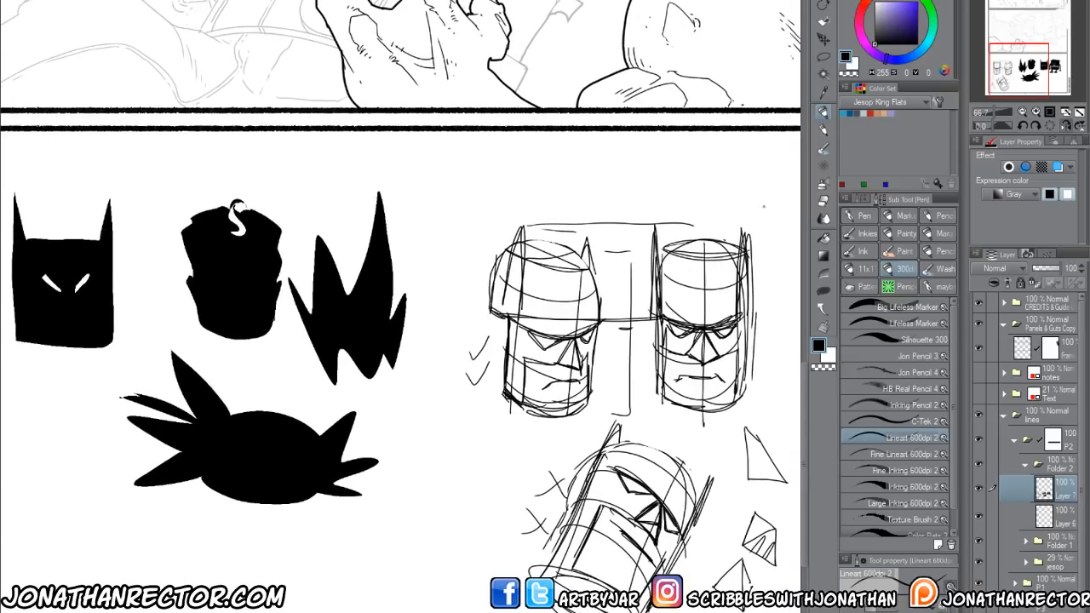
# Step: Frame the group of cylinder heads with a loose rounded outline and letter "3-D" above them
pyautogui.moveTo(762, 203)
pyautogui.mouseDown()
pyautogui.moveTo(779, 324)
pyautogui.moveTo(784, 592)
pyautogui.mouseUp()
pyautogui.moveTo(469, 612)
pyautogui.mouseDown()
pyautogui.moveTo(474, 331)
pyautogui.moveTo(499, 193)
pyautogui.mouseUp()
pyautogui.moveTo(632, 189); pyautogui.dragTo(765, 203)
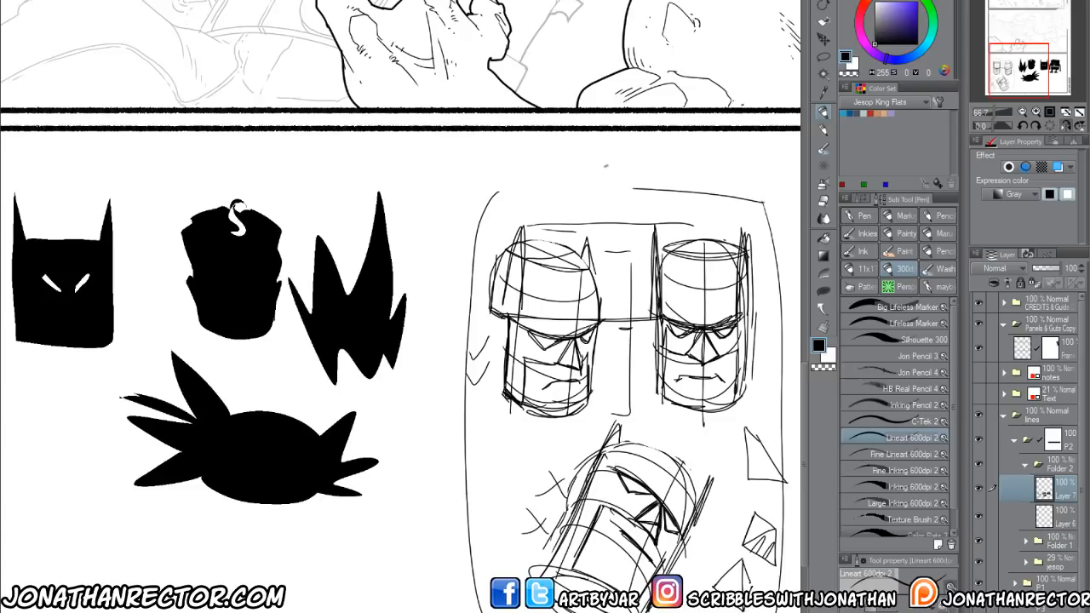
pyautogui.moveTo(559, 195)
pyautogui.mouseDown()
pyautogui.moveTo(576, 208)
pyautogui.moveTo(558, 219)
pyautogui.mouseUp()
pyautogui.click(586, 207)
pyautogui.moveTo(595, 196); pyautogui.dragTo(597, 220)
# Step: Draw a circle, a small cylinder and a cube as basic forms beside the tilted head
pyautogui.moveTo(524, 464)
pyautogui.mouseDown()
pyautogui.moveTo(506, 461)
pyautogui.moveTo(521, 467)
pyautogui.mouseUp()
pyautogui.moveTo(432, 465)
pyautogui.mouseDown()
pyautogui.moveTo(452, 468)
pyautogui.moveTo(419, 470)
pyautogui.mouseUp()
pyautogui.moveTo(453, 473); pyautogui.dragTo(443, 520)
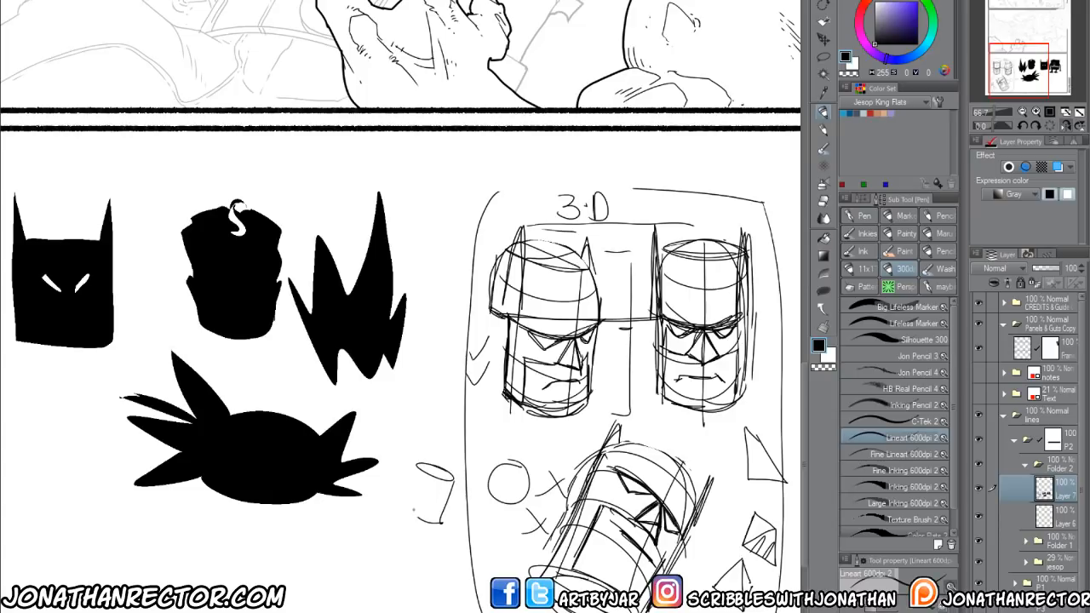
pyautogui.moveTo(414, 472); pyautogui.dragTo(417, 516)
pyautogui.moveTo(400, 545)
pyautogui.mouseDown()
pyautogui.moveTo(450, 544)
pyautogui.moveTo(446, 588)
pyautogui.mouseUp()
pyautogui.moveTo(401, 588)
pyautogui.mouseDown()
pyautogui.moveTo(448, 589)
pyautogui.moveTo(405, 583)
pyautogui.mouseUp()
pyautogui.moveTo(382, 538)
pyautogui.mouseDown()
pyautogui.moveTo(440, 533)
pyautogui.moveTo(404, 539)
pyautogui.mouseUp()
pyautogui.moveTo(383, 547); pyautogui.dragTo(385, 588)
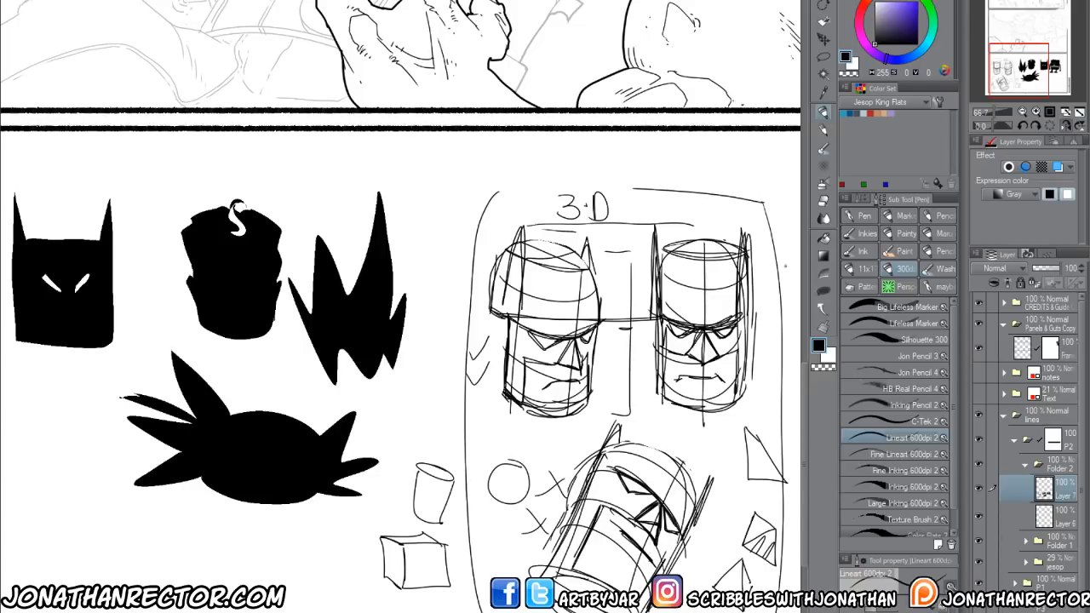
# Step: Circle the small fingertip on the second panel's inked hand as a pointer, and undo the trial marks
pyautogui.scroll(5, 219, 380)
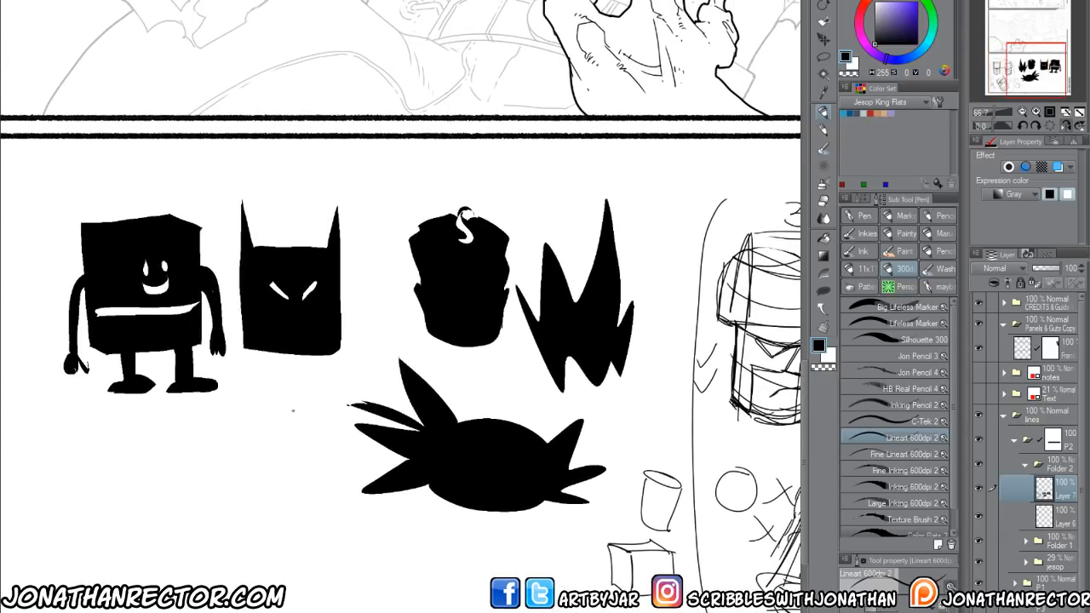
pyautogui.moveTo(365, 343); pyautogui.dragTo(421, 396)
pyautogui.moveTo(578, 378); pyautogui.dragTo(524, 377)
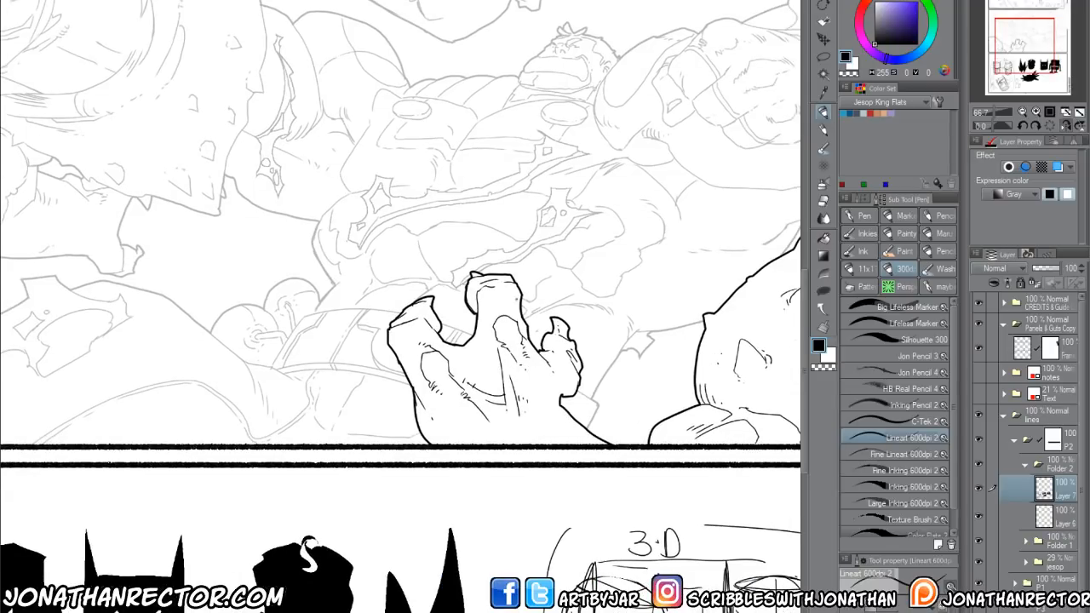
pyautogui.moveTo(567, 309)
pyautogui.mouseDown()
pyautogui.moveTo(590, 340)
pyautogui.moveTo(591, 368)
pyautogui.mouseUp()
pyautogui.moveTo(407, 317); pyautogui.dragTo(414, 329)
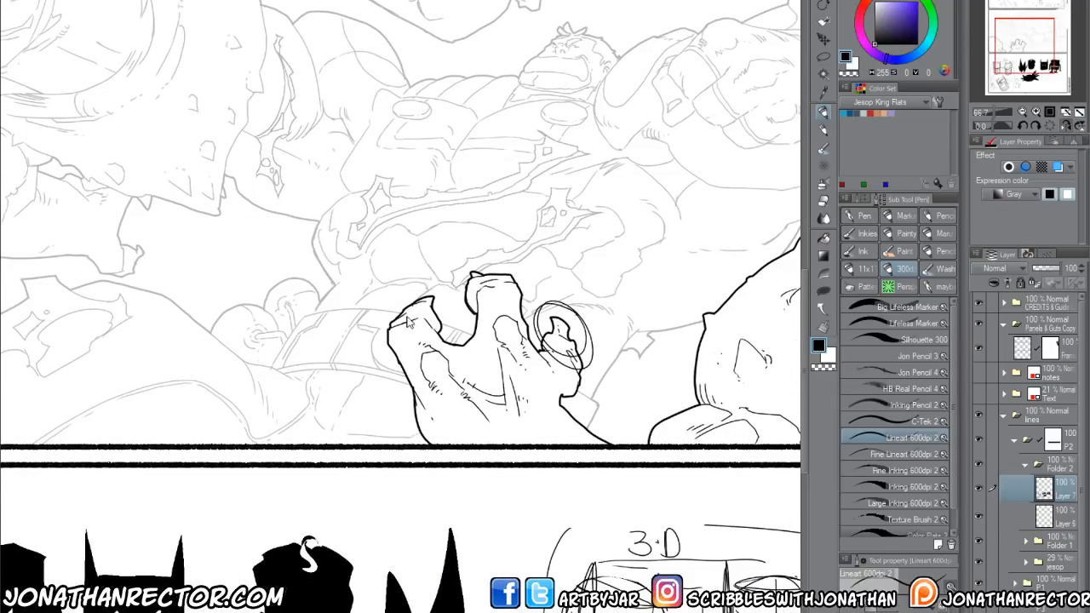
pyautogui.hotkey('ctrl', 'z')
pyautogui.hotkey('ctrl', 'z')
pyautogui.hotkey('ctrl', 'z')
pyautogui.moveTo(606, 440)
pyautogui.mouseDown()
pyautogui.moveTo(537, 272)
pyautogui.moveTo(411, 266)
pyautogui.moveTo(387, 400)
pyautogui.moveTo(407, 439)
pyautogui.mouseUp()
pyautogui.hotkey('ctrl', 'z')
pyautogui.moveTo(432, 487)
pyautogui.mouseDown()
pyautogui.moveTo(366, 477)
pyautogui.moveTo(401, 545)
pyautogui.moveTo(420, 483)
pyautogui.mouseUp()
pyautogui.moveTo(81, 358); pyautogui.dragTo(203, 398)
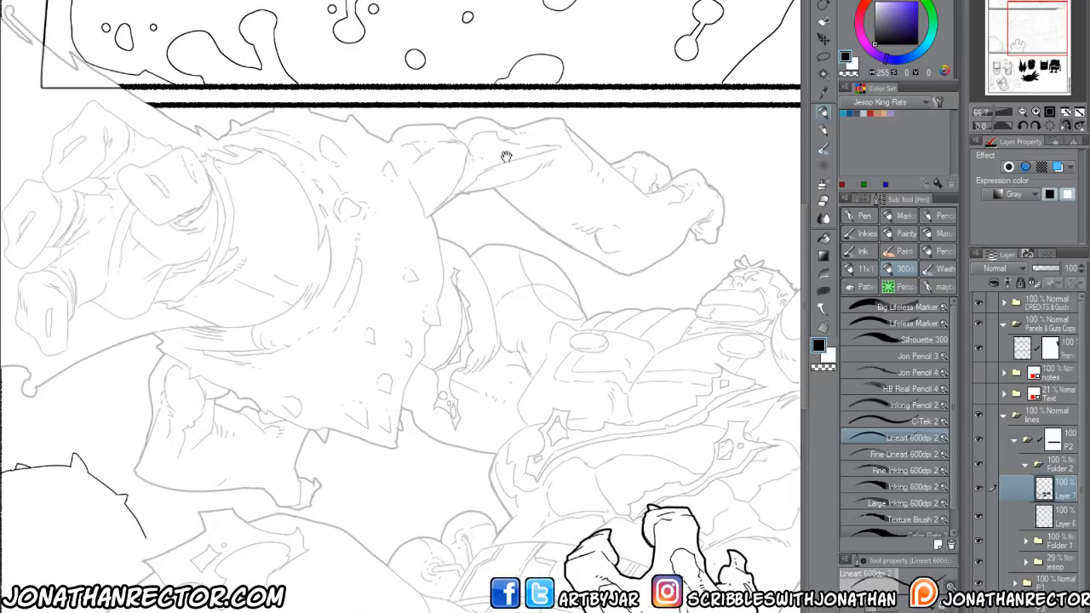
pyautogui.moveTo(494, 299); pyautogui.dragTo(394, 612)
pyautogui.scroll(-8, 403, 306)
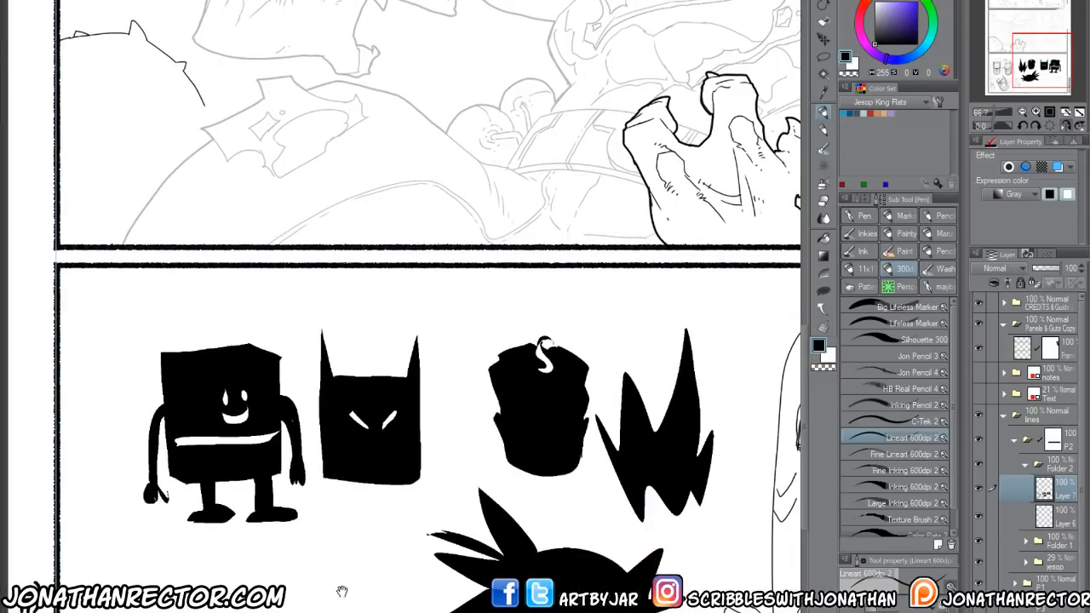
pyautogui.scroll(-3, 343, 519)
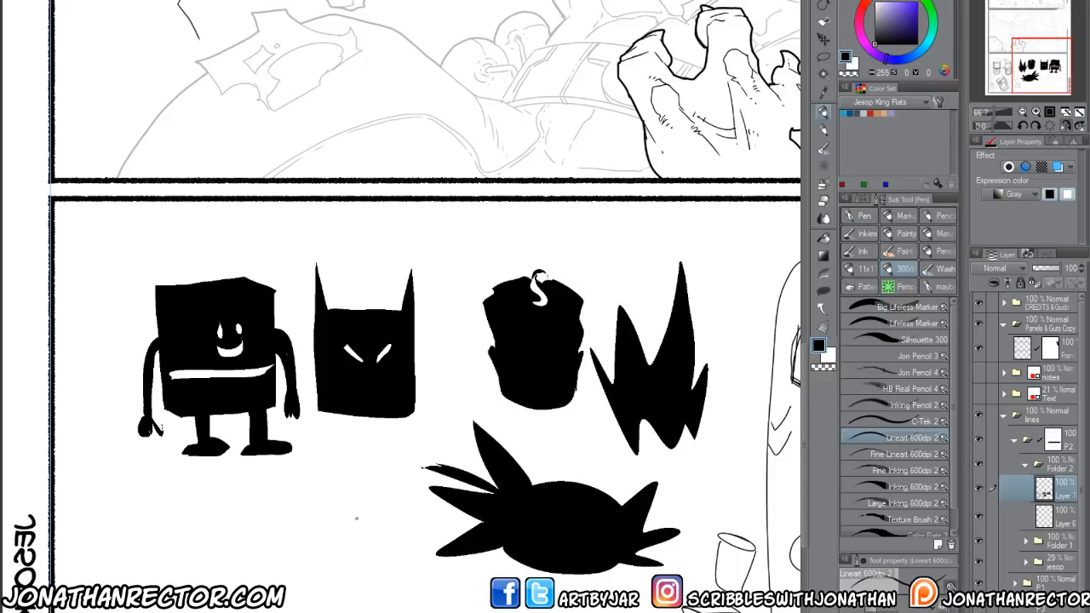
pyautogui.moveTo(484, 590); pyautogui.dragTo(360, 540)
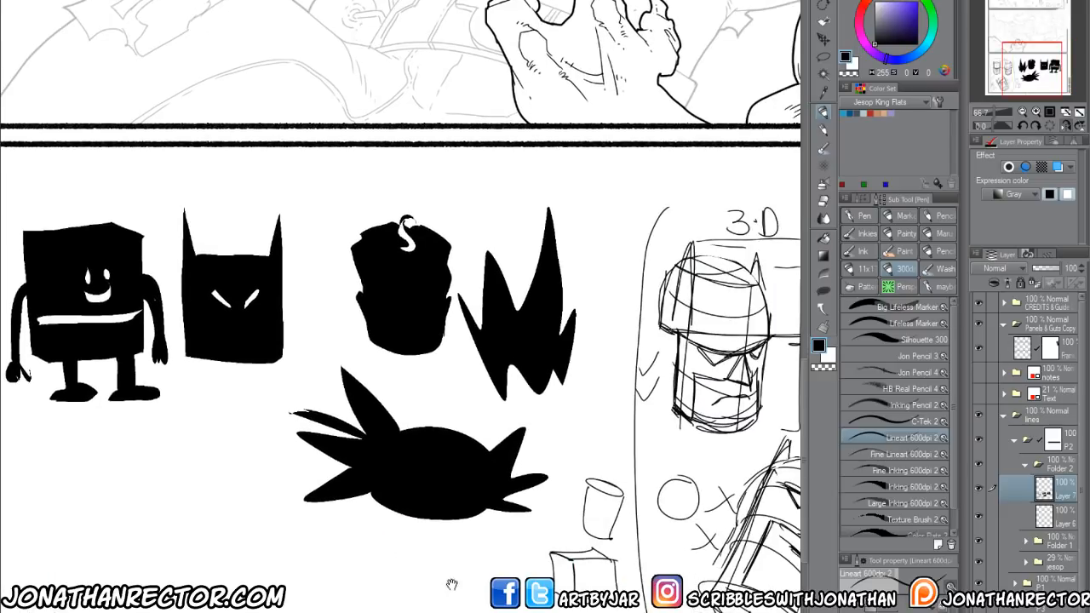
pyautogui.moveTo(451, 584)
pyautogui.mouseDown()
pyautogui.moveTo(223, 532)
pyautogui.moveTo(290, 528)
pyautogui.mouseUp()
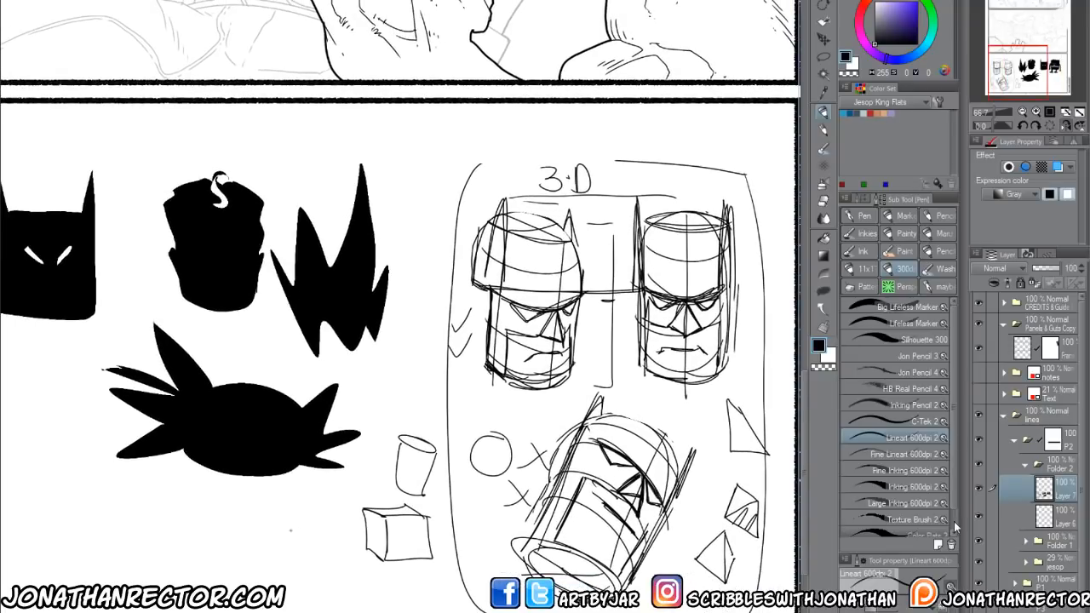
# Step: Mirror the canvas view horizontally and clear the silhouette and 3-D head doodles from Layer 7
pyautogui.click(1065, 125)
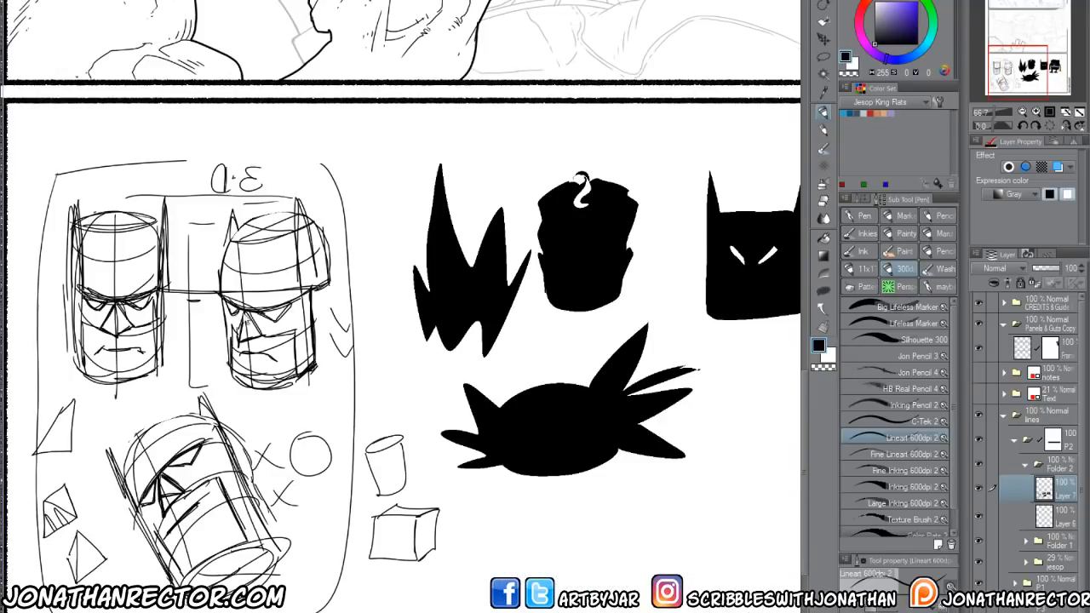
pyautogui.click(1019, 111)
pyautogui.click(979, 488)
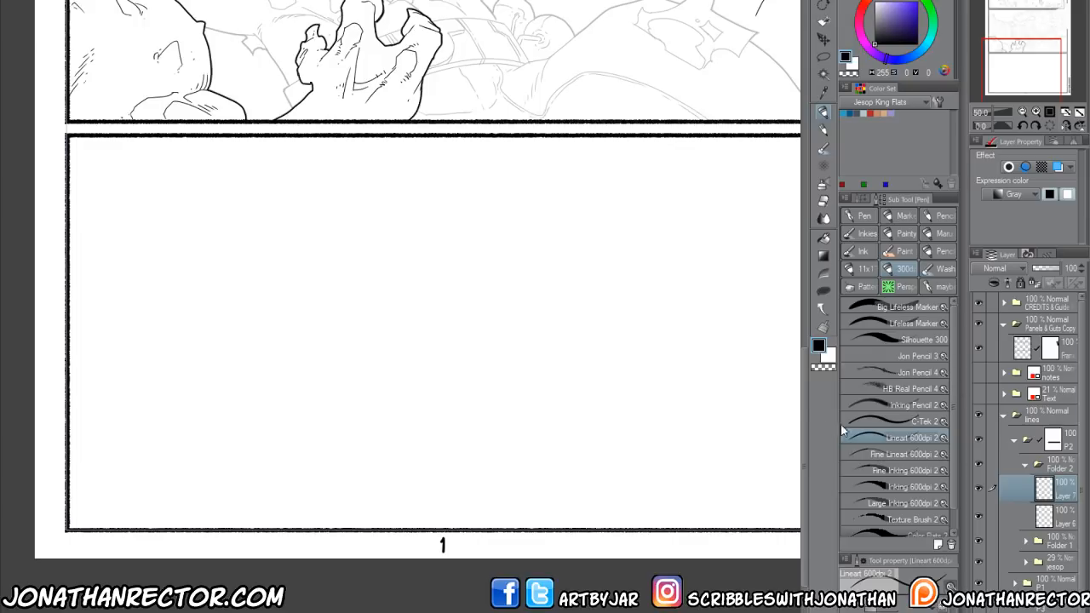
pyautogui.scroll(3, 816, 349)
pyautogui.scroll(5, 815, 348)
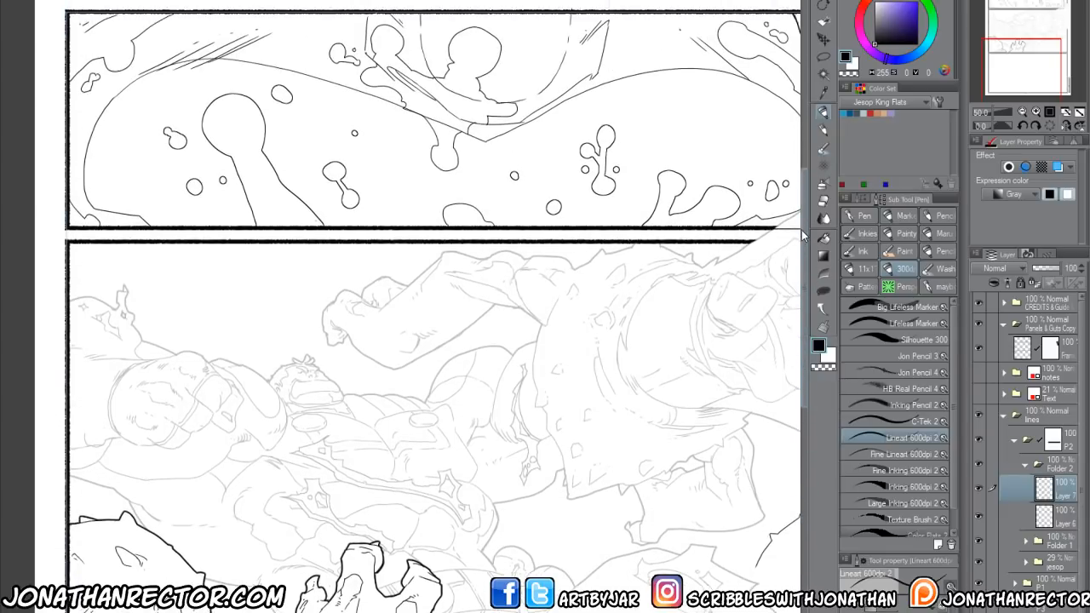